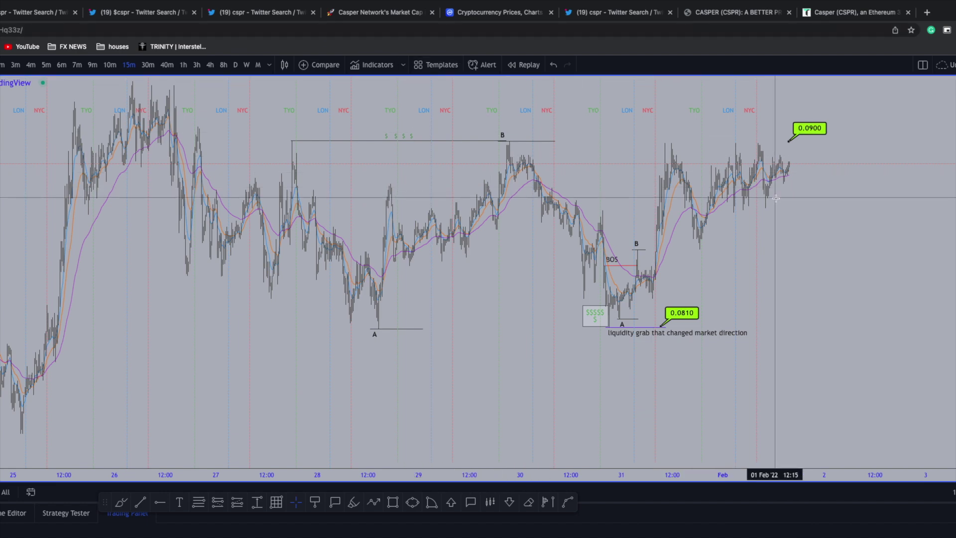
# Examine the 15-minute chart around the 31 Jan A-to-B swing, the BOS line, the 0.0810 liquidity grab and the 0.0900 level
pyautogui.scroll(3, 761, 236)
pyautogui.scroll(-3, 762, 236)
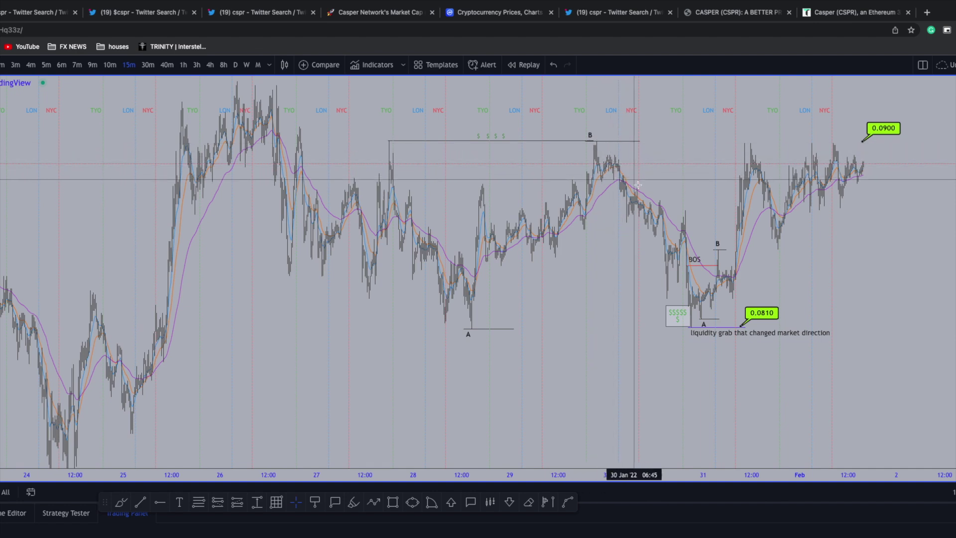
pyautogui.scroll(2, 622, 165)
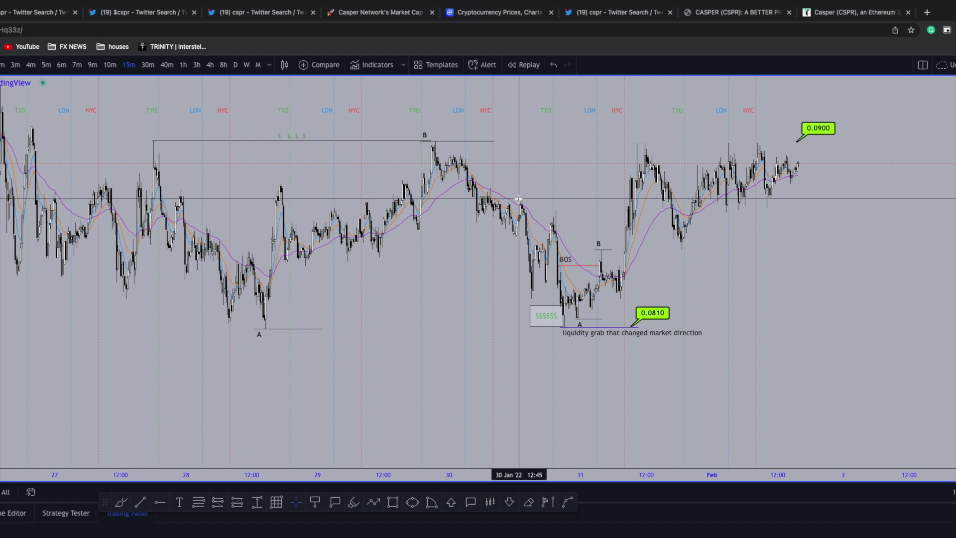
pyautogui.hscroll(-5, 518, 199)
pyautogui.scroll(5, 518, 199)
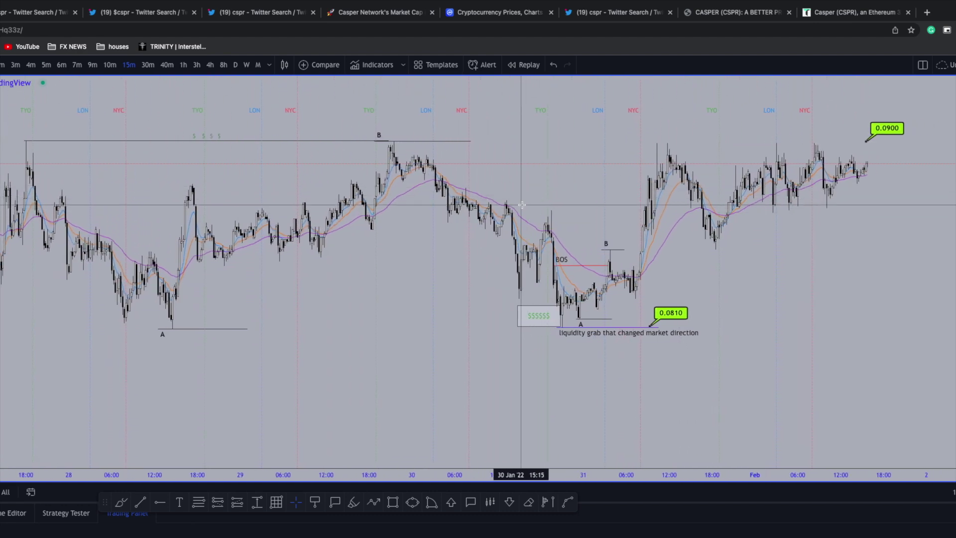
pyautogui.scroll(2, 521, 200)
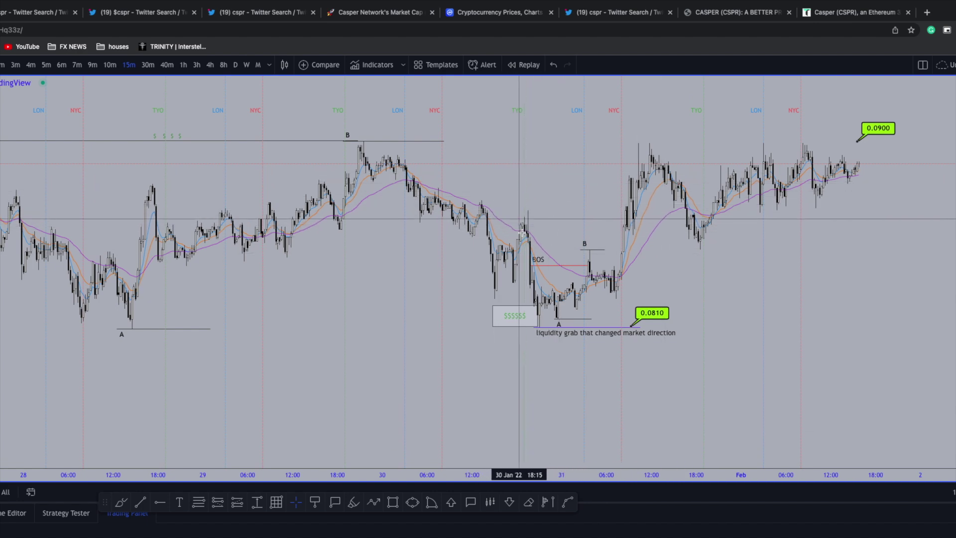
pyautogui.scroll(-5, 547, 199)
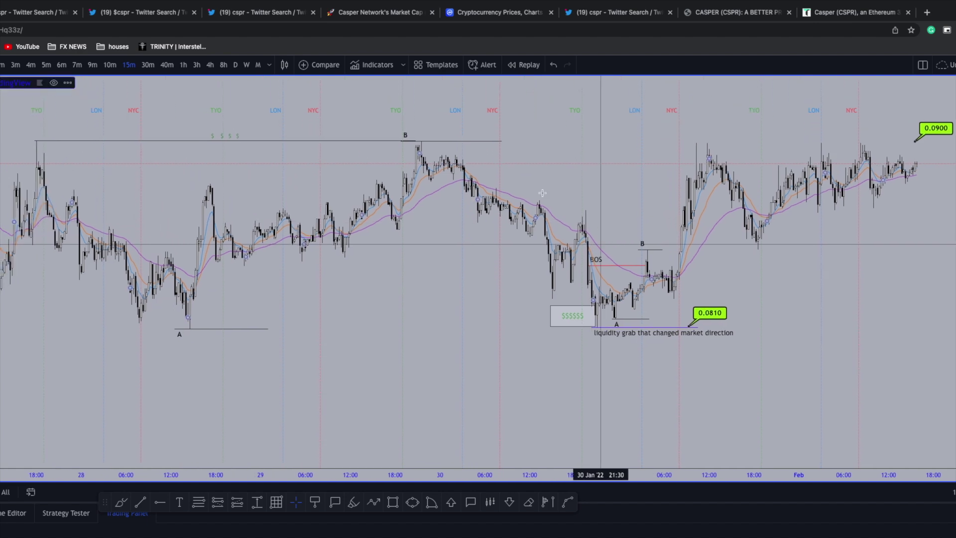
pyautogui.scroll(-4, 626, 244)
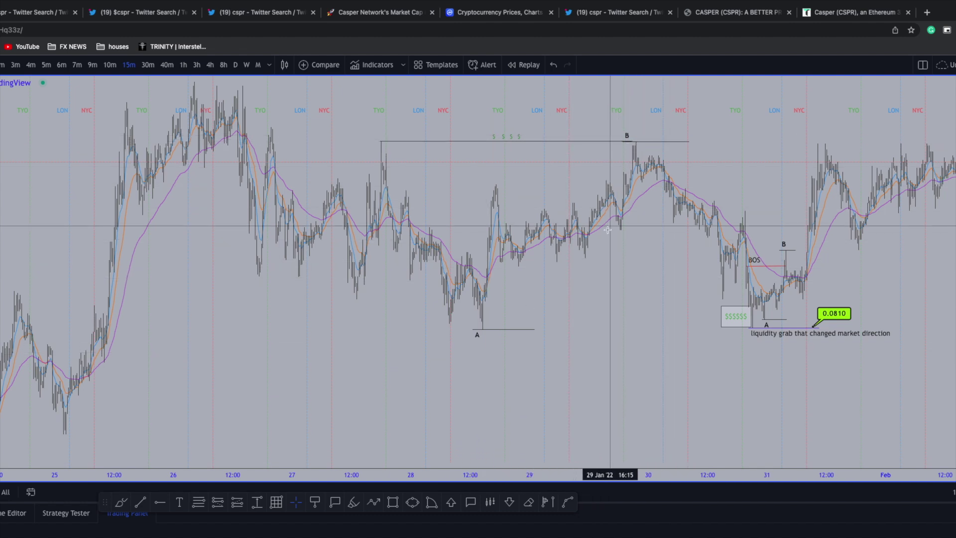
pyautogui.moveTo(616, 196); pyautogui.dragTo(552, 197)
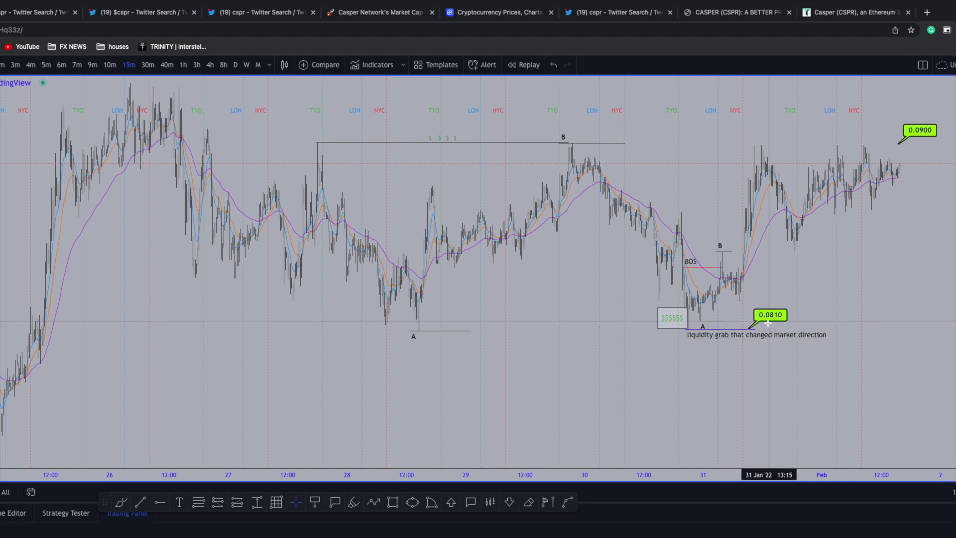
pyautogui.moveTo(771, 327); pyautogui.dragTo(693, 328)
pyautogui.scroll(3, 692, 329)
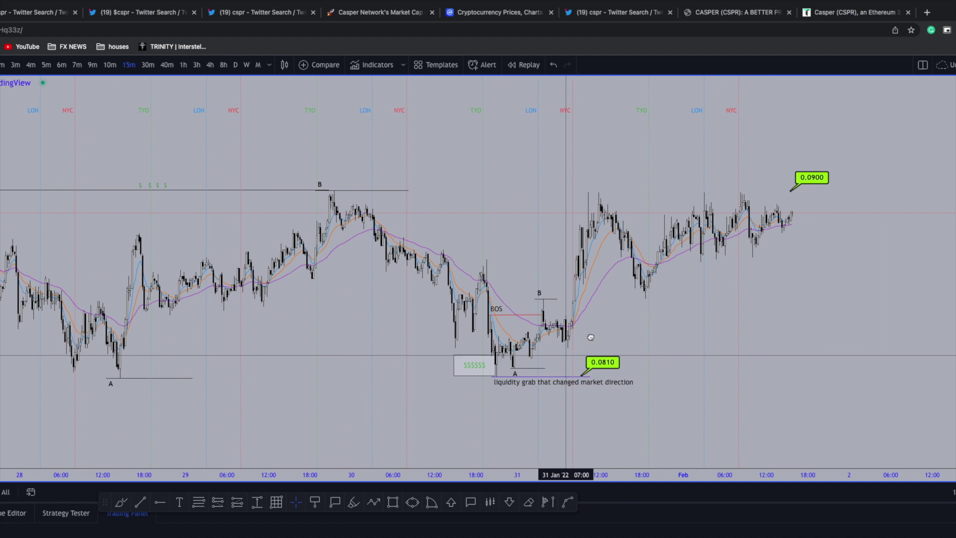
pyautogui.moveTo(531, 368); pyautogui.dragTo(555, 341)
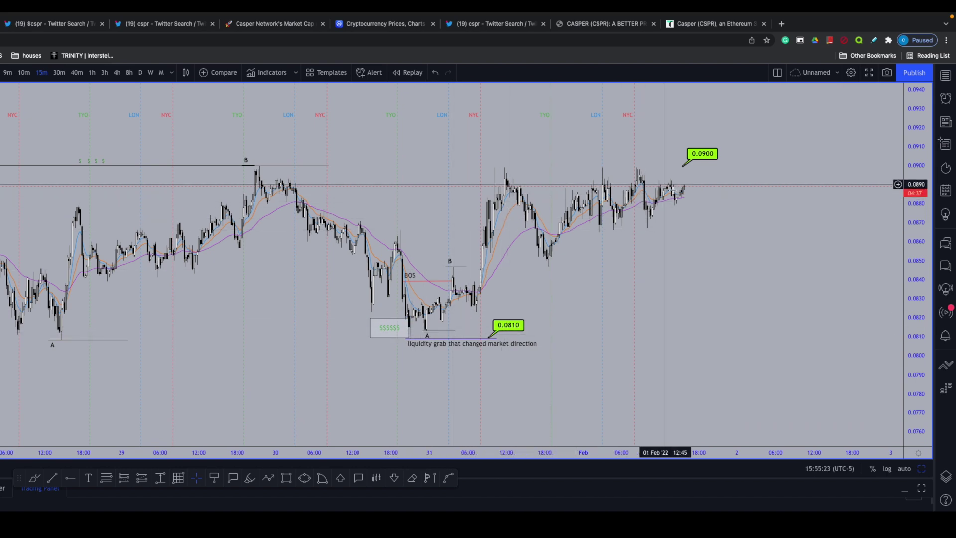
pyautogui.scroll(-2, 670, 164)
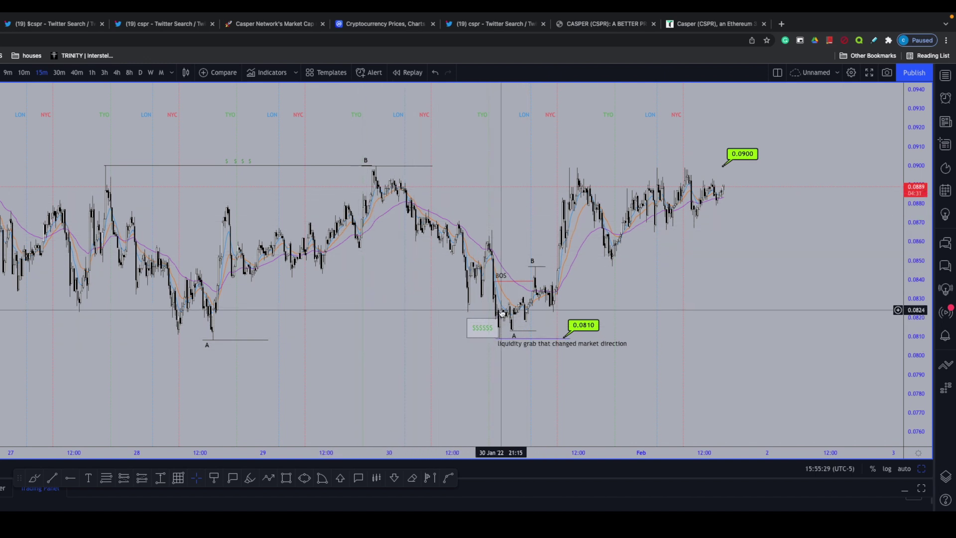
pyautogui.hscroll(-5, 423, 237)
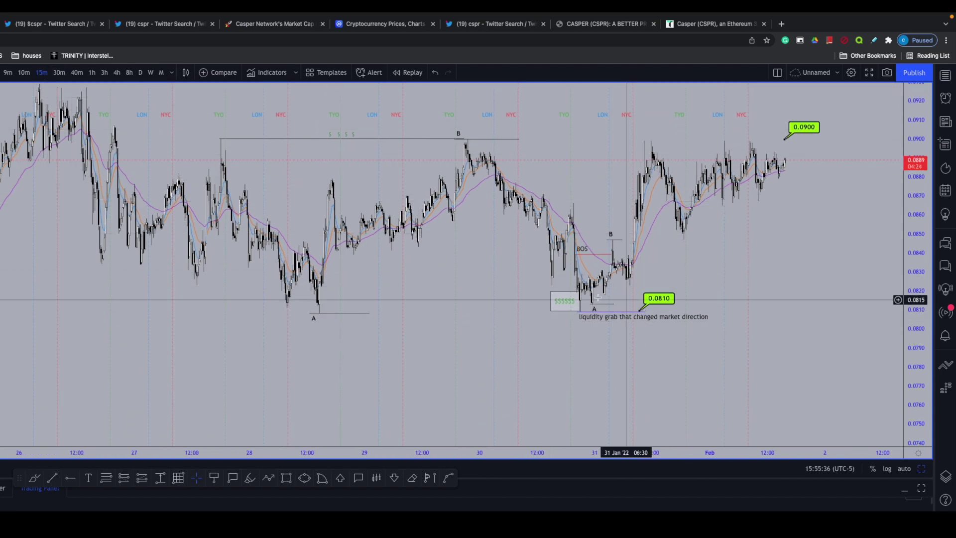
# Examine the earlier price swing from the 28 Jan low marked A up to the high marked B at 0.0900
pyautogui.scroll(3, 548, 293)
pyautogui.moveTo(393, 232); pyautogui.dragTo(462, 267)
pyautogui.hscroll(-3, 457, 260)
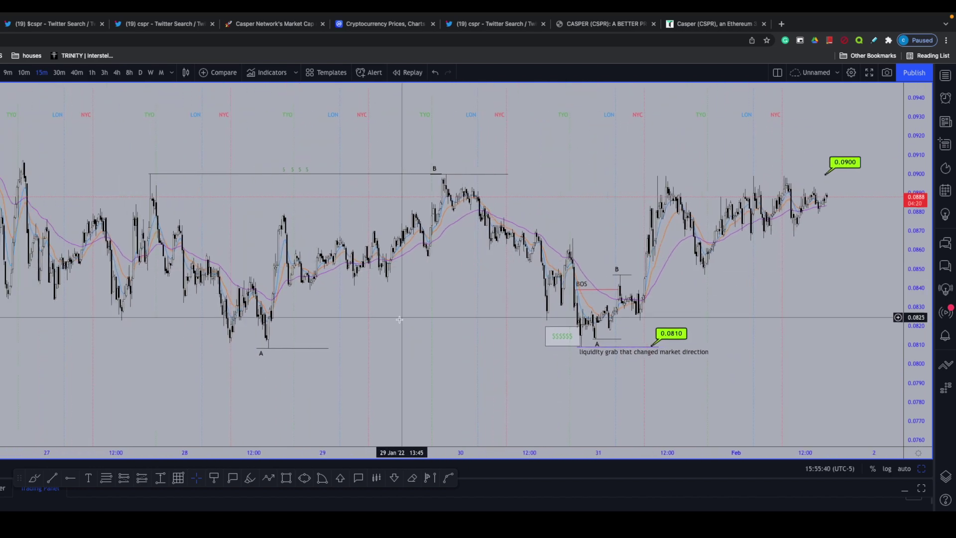
pyautogui.hscroll(1, 427, 291)
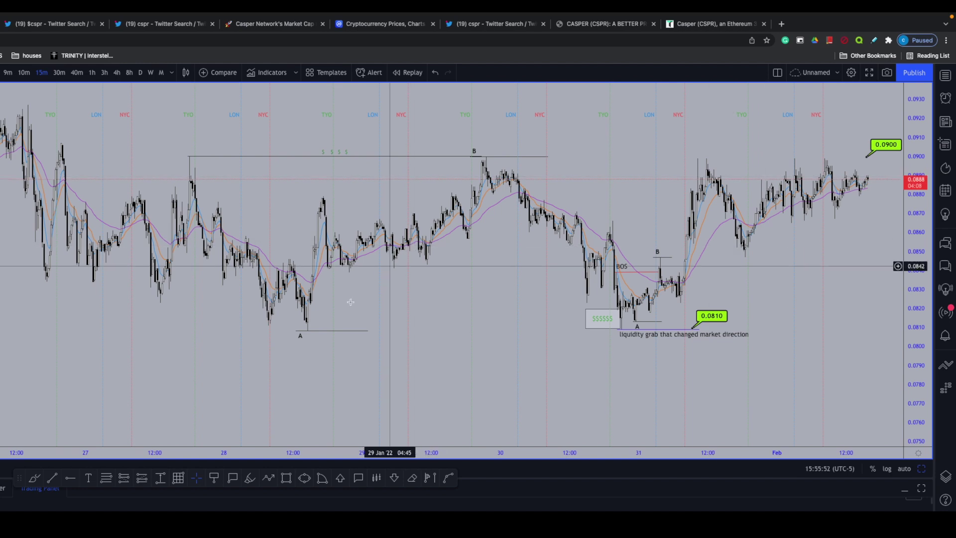
pyautogui.moveTo(308, 341); pyautogui.dragTo(453, 326)
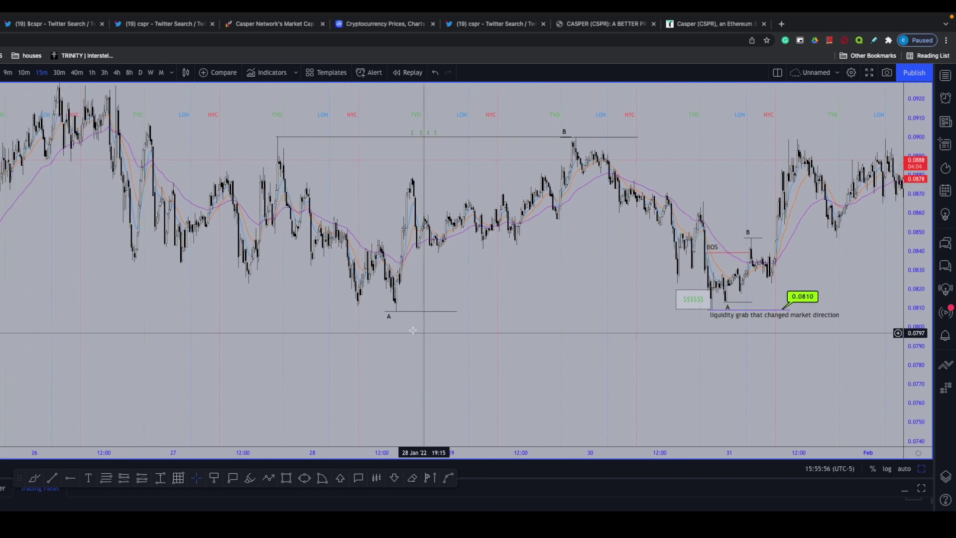
pyautogui.scroll(3, 371, 309)
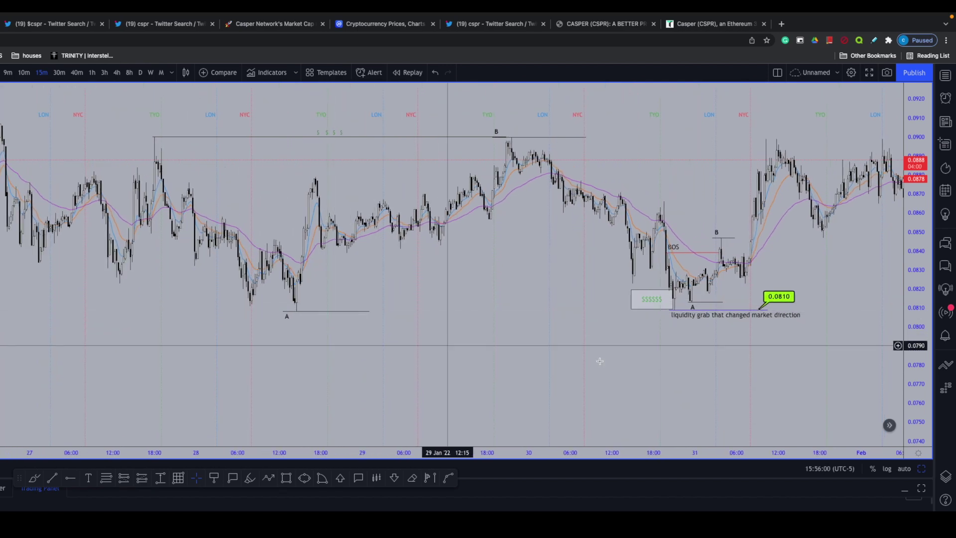
pyautogui.hscroll(-3, 526, 373)
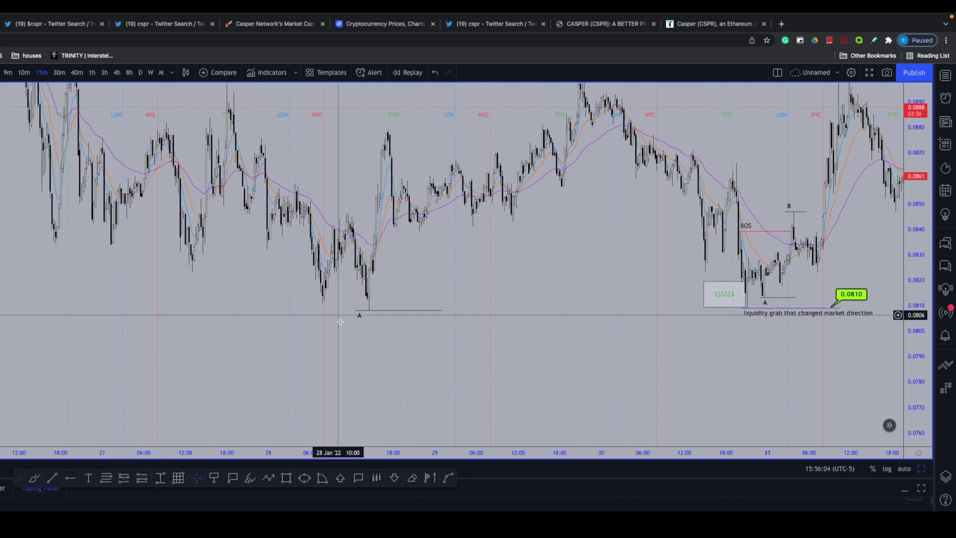
# Highlight the levels at low A and high B, and trace the zigzag decline into A and its rebound
pyautogui.scroll(1, 343, 324)
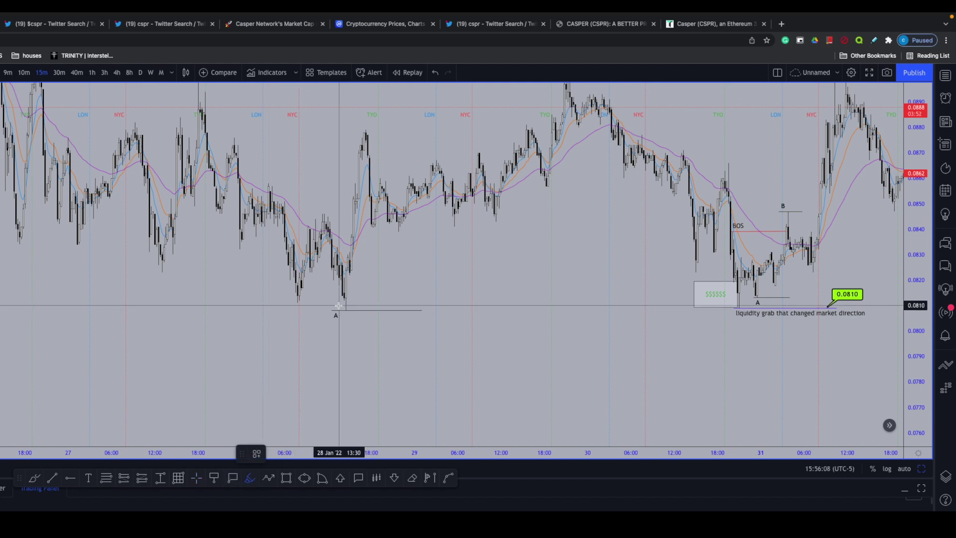
pyautogui.moveTo(317, 305); pyautogui.dragTo(247, 302)
pyautogui.scroll(-2, 558, 299)
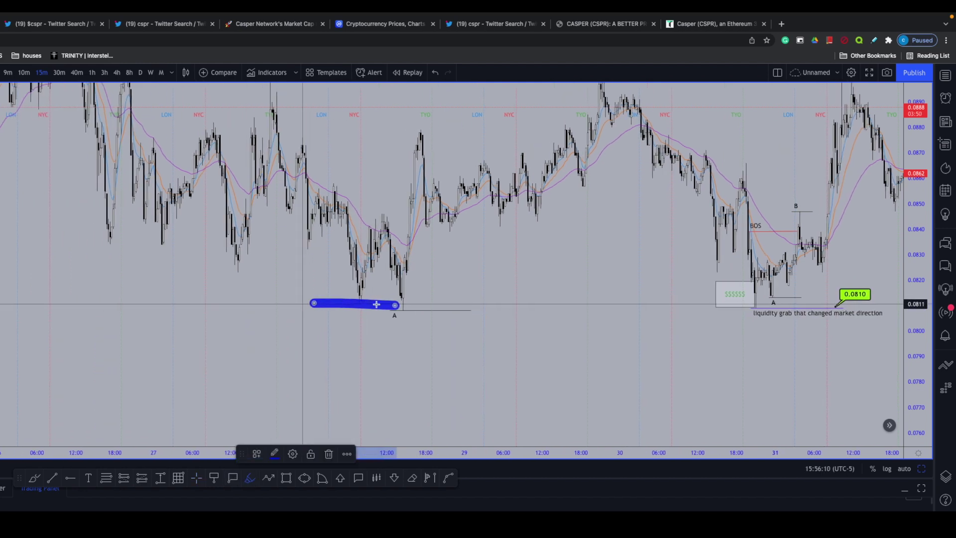
pyautogui.scroll(-1, 378, 209)
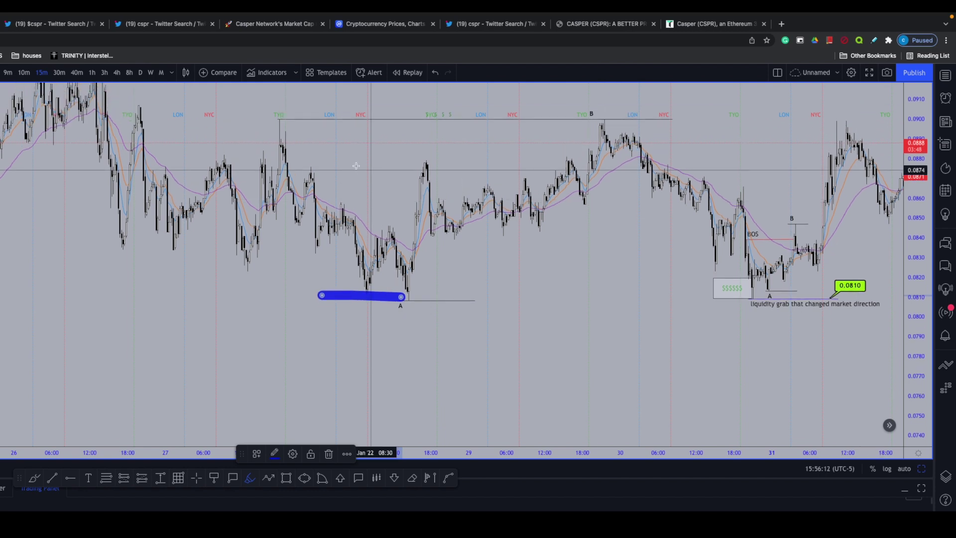
pyautogui.moveTo(278, 125)
pyautogui.mouseDown()
pyautogui.moveTo(297, 192)
pyautogui.moveTo(297, 244)
pyautogui.moveTo(314, 176)
pyautogui.moveTo(331, 251)
pyautogui.moveTo(344, 208)
pyautogui.moveTo(362, 291)
pyautogui.moveTo(389, 237)
pyautogui.moveTo(400, 297)
pyautogui.moveTo(412, 246)
pyautogui.mouseUp()
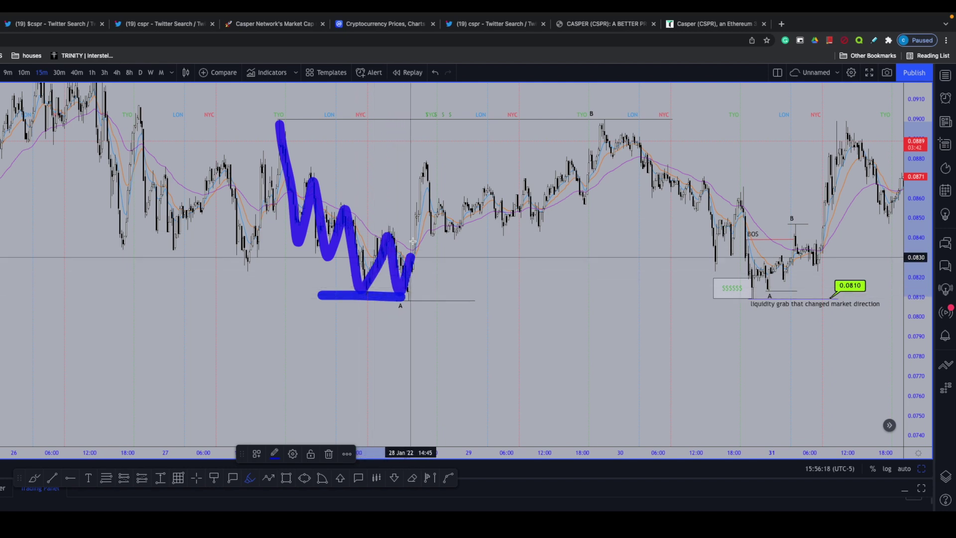
pyautogui.moveTo(415, 164); pyautogui.dragTo(416, 162)
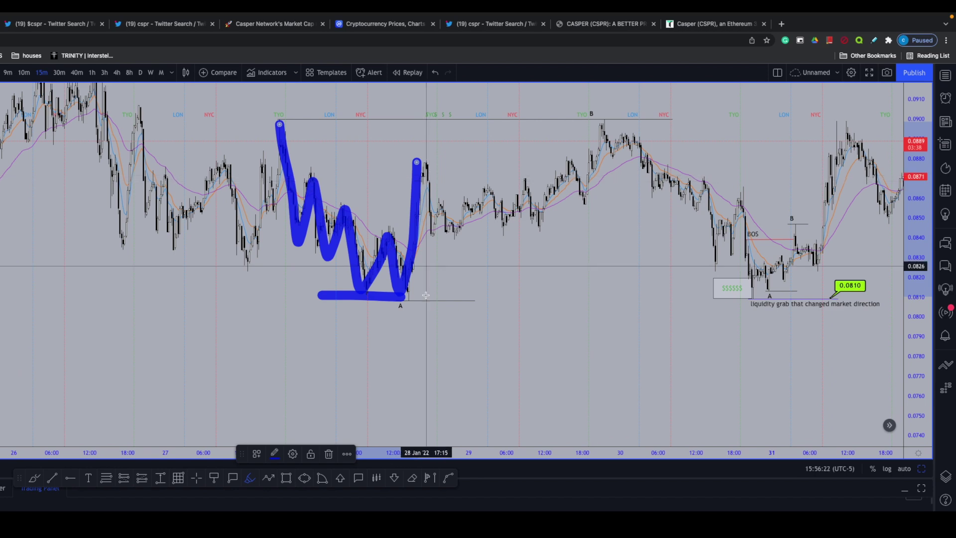
pyautogui.moveTo(451, 305); pyautogui.dragTo(358, 301)
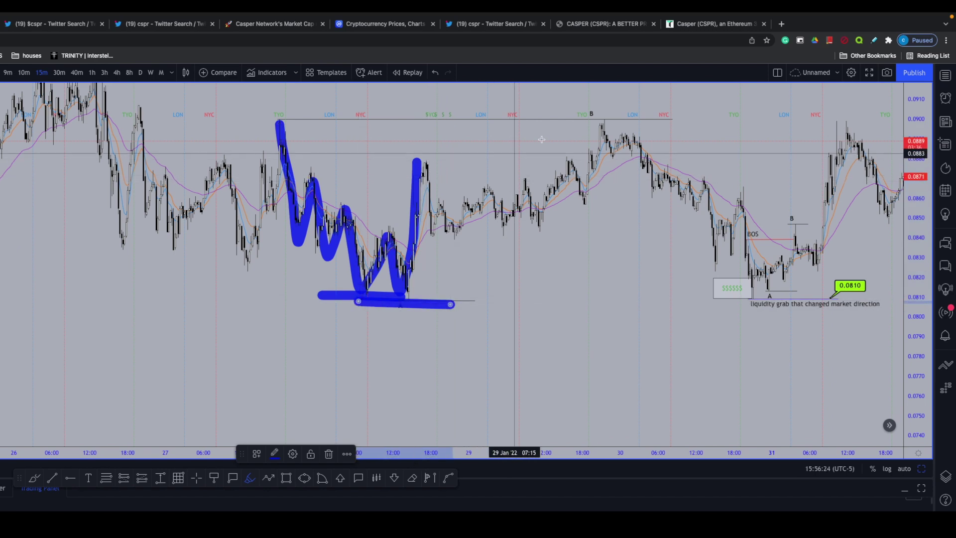
pyautogui.moveTo(642, 114); pyautogui.dragTo(530, 116)
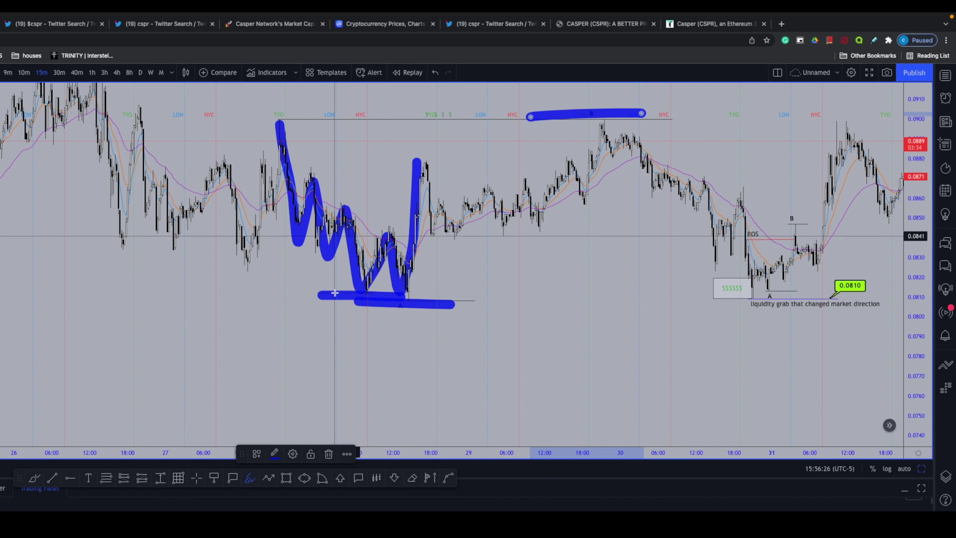
# Undo the four highlighter strokes around low A and high B
pyautogui.hotkey('ctrl', 'z')
pyautogui.hotkey('ctrl', 'z')
pyautogui.hotkey('ctrl', 'z')
pyautogui.hotkey('ctrl', 'z')
# Highlight the levels at the 28 Jan low A and at high B, and trace the zigzag rise between them
pyautogui.moveTo(296, 309); pyautogui.dragTo(199, 308)
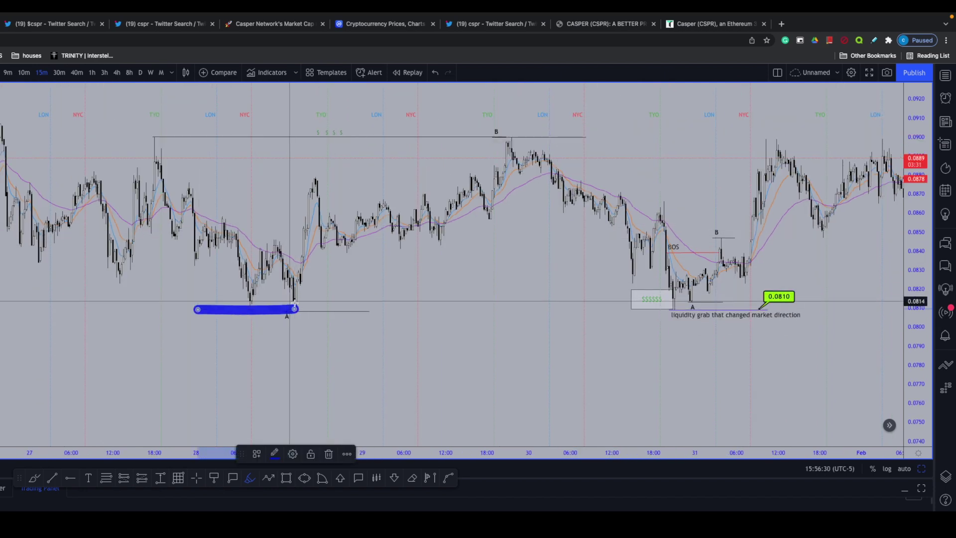
pyautogui.moveTo(293, 306)
pyautogui.mouseDown()
pyautogui.moveTo(395, 301)
pyautogui.moveTo(495, 210)
pyautogui.mouseUp()
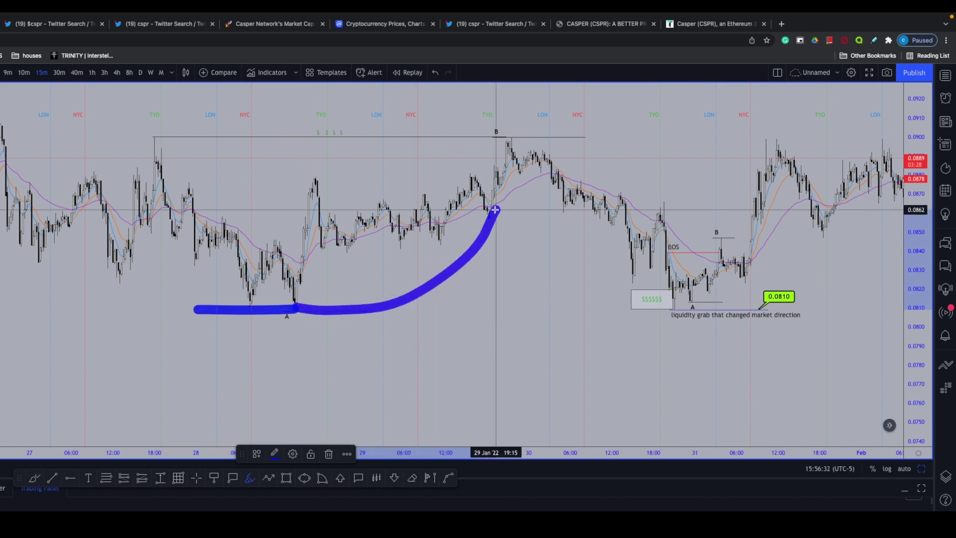
pyautogui.hotkey('ctrl', 'z')
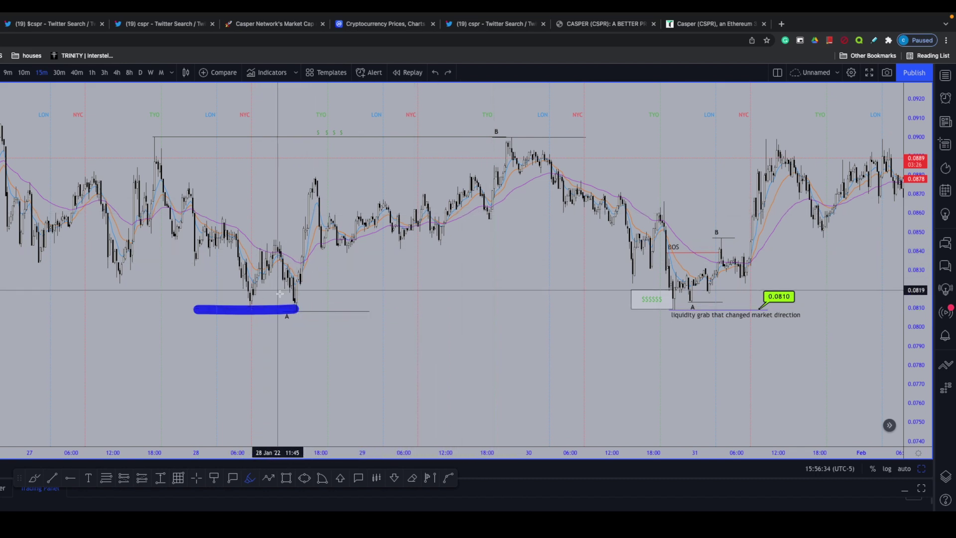
pyautogui.moveTo(290, 298)
pyautogui.mouseDown()
pyautogui.moveTo(320, 173)
pyautogui.moveTo(335, 230)
pyautogui.moveTo(384, 203)
pyautogui.moveTo(324, 211)
pyautogui.moveTo(386, 201)
pyautogui.moveTo(401, 245)
pyautogui.moveTo(423, 199)
pyautogui.moveTo(387, 201)
pyautogui.moveTo(426, 198)
pyautogui.moveTo(442, 247)
pyautogui.moveTo(469, 181)
pyautogui.moveTo(490, 211)
pyautogui.moveTo(509, 140)
pyautogui.mouseUp()
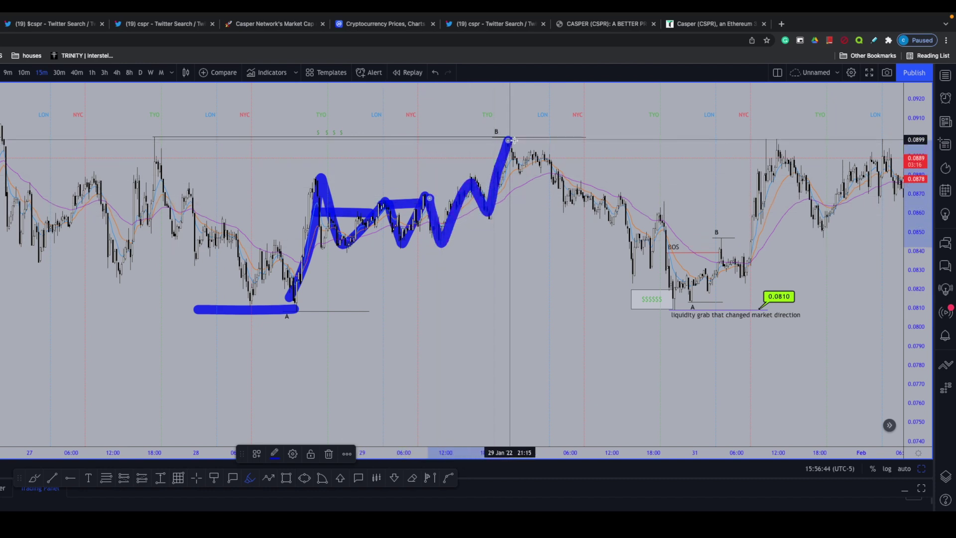
pyautogui.moveTo(449, 138); pyautogui.dragTo(536, 137)
# Trace the fall from the first 0.0900 high into low A and the zigzag swings leading up to that high
pyautogui.scroll(-1, 407, 151)
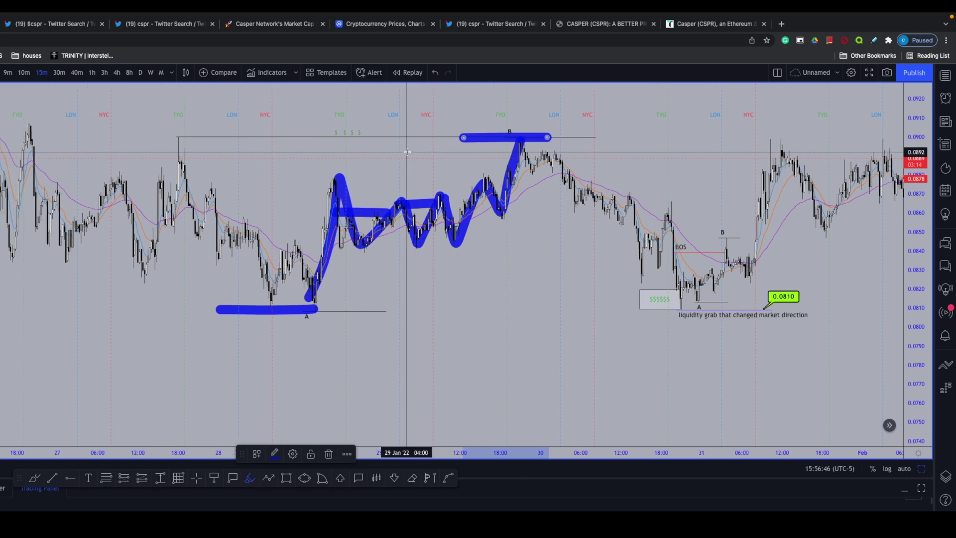
pyautogui.scroll(-2, 407, 152)
pyautogui.scroll(-1, 318, 154)
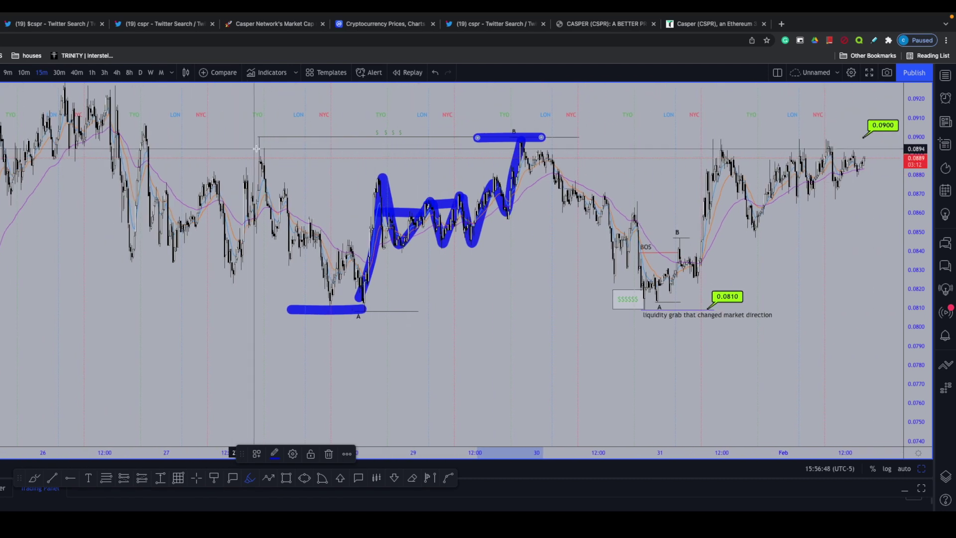
pyautogui.moveTo(259, 137); pyautogui.dragTo(350, 299)
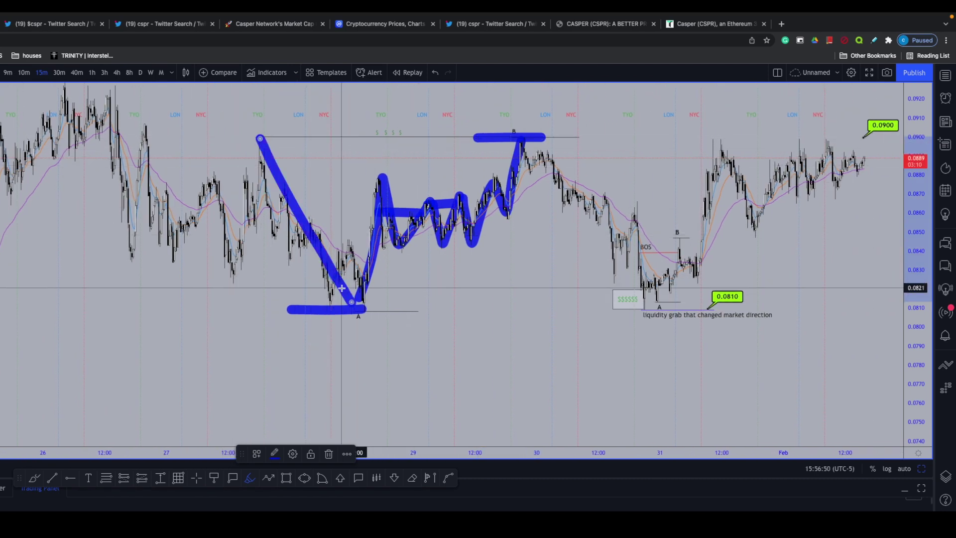
pyautogui.scroll(-1, 329, 197)
pyautogui.moveTo(245, 257)
pyautogui.mouseDown()
pyautogui.moveTo(271, 178)
pyautogui.moveTo(297, 259)
pyautogui.mouseUp()
pyautogui.moveTo(318, 158); pyautogui.dragTo(322, 139)
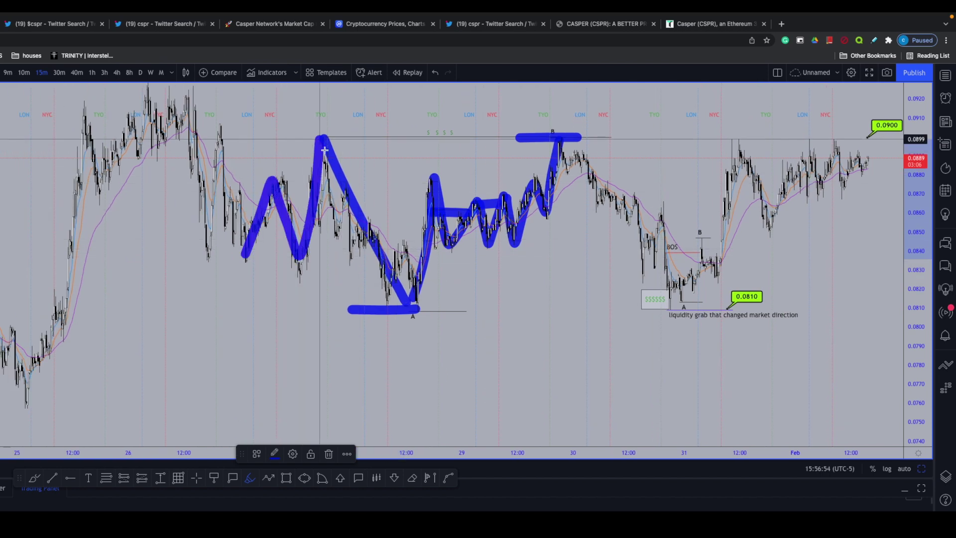
# Trace the drop from high B to the 31 Jan low and the rebound from it, and highlight the 0.0900 level above
pyautogui.scroll(-2, 410, 169)
pyautogui.moveTo(462, 143); pyautogui.dragTo(540, 285)
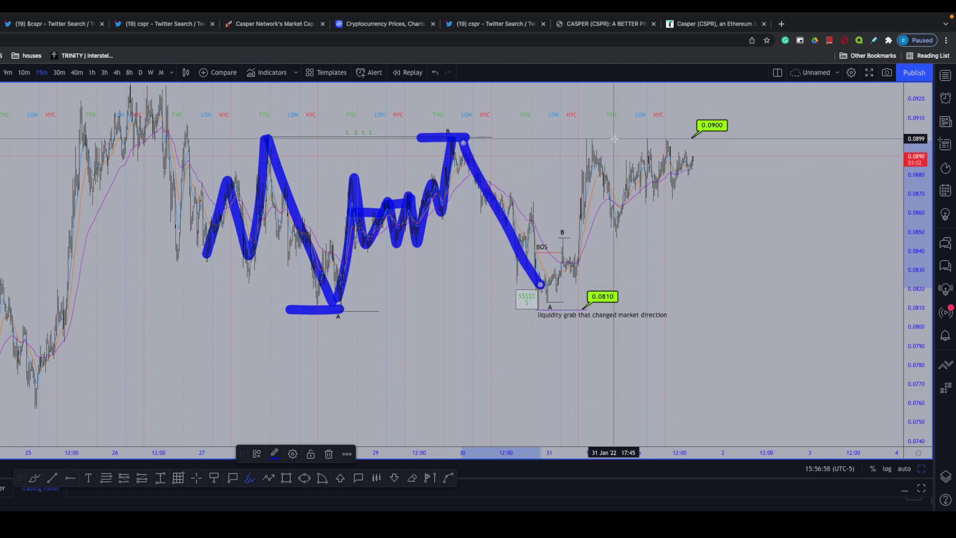
pyautogui.moveTo(612, 138); pyautogui.dragTo(544, 136)
pyautogui.moveTo(539, 288)
pyautogui.mouseDown()
pyautogui.moveTo(578, 145)
pyautogui.moveTo(614, 213)
pyautogui.mouseUp()
# Outline a highlighted zone just above the 0.0900 level, extending past the current price, with a slanted stroke through it
pyautogui.scroll(-3, 613, 213)
pyautogui.hscroll(3, 613, 213)
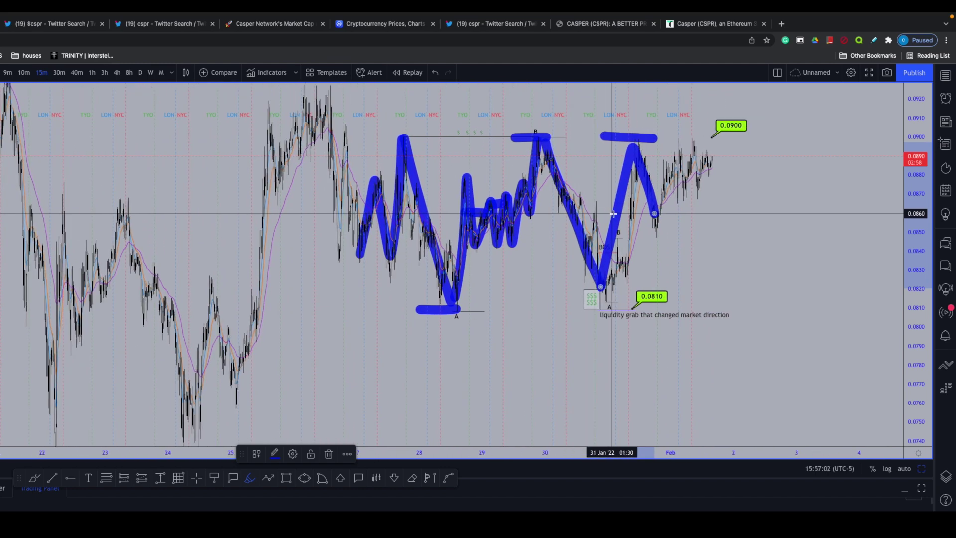
pyautogui.moveTo(902, 155); pyautogui.dragTo(913, 194)
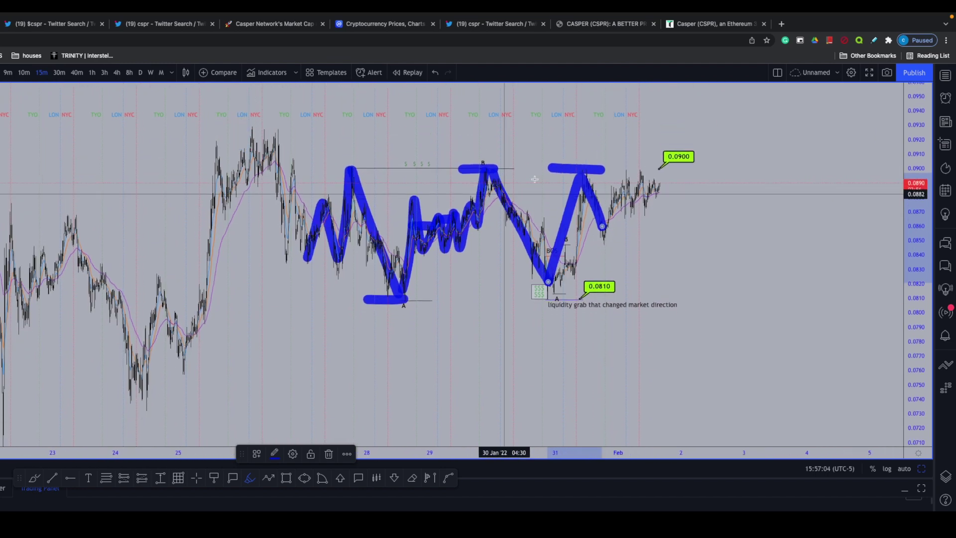
pyautogui.moveTo(559, 168)
pyautogui.mouseDown()
pyautogui.moveTo(506, 169)
pyautogui.moveTo(528, 132)
pyautogui.moveTo(790, 140)
pyautogui.moveTo(698, 175)
pyautogui.mouseUp()
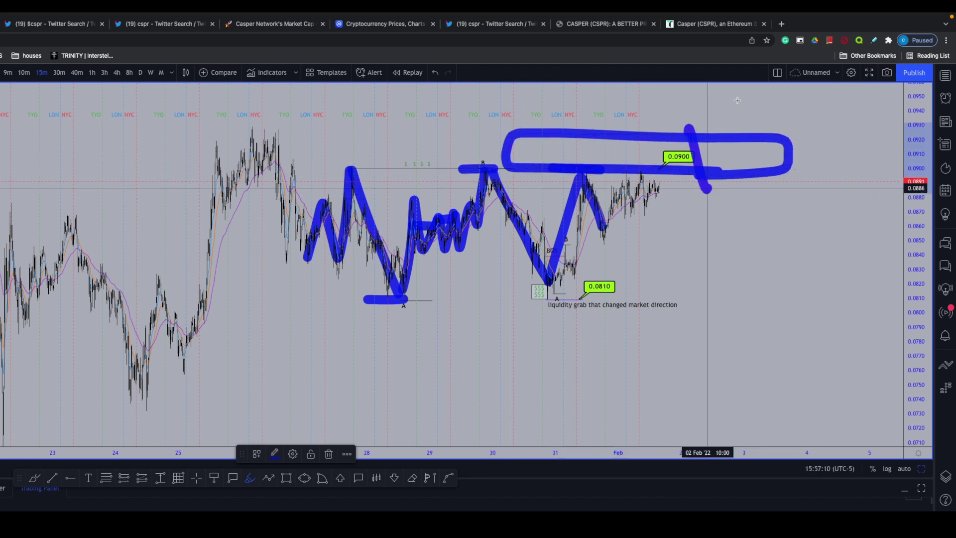
# Sketch a bounce through the zone to about 0.0950, and circle the 0.0900 label with an alternative zigzag drop to about 0.0747
pyautogui.moveTo(687, 127); pyautogui.dragTo(737, 99)
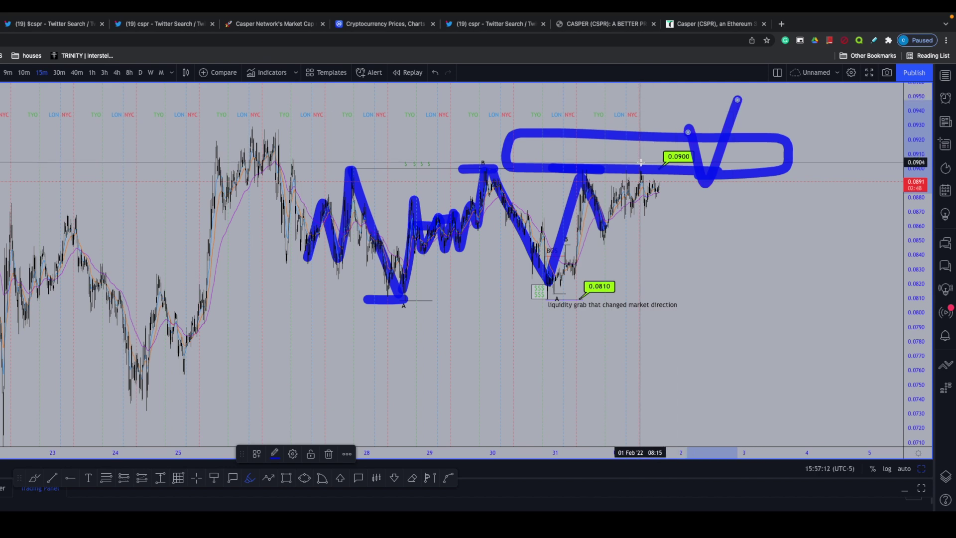
pyautogui.moveTo(644, 158)
pyautogui.mouseDown()
pyautogui.moveTo(688, 136)
pyautogui.moveTo(707, 192)
pyautogui.moveTo(734, 199)
pyautogui.moveTo(757, 324)
pyautogui.moveTo(801, 389)
pyautogui.mouseUp()
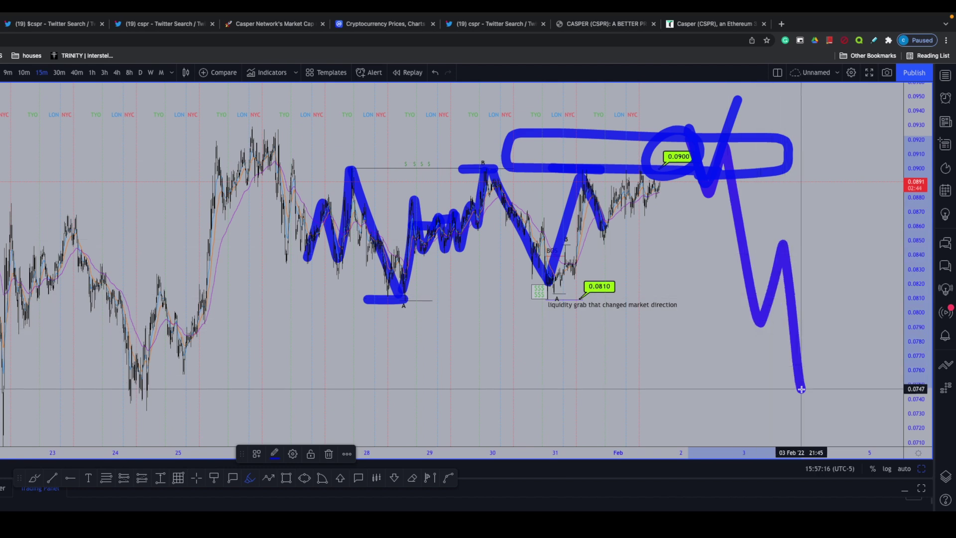
# Undo the projected price paths and the zone outlined above the 0.0900 level
pyautogui.hotkey('ctrl', 'z')
pyautogui.hotkey('ctrl', 'z')
pyautogui.hotkey('ctrl', 'z')
pyautogui.hotkey('ctrl', 'z')
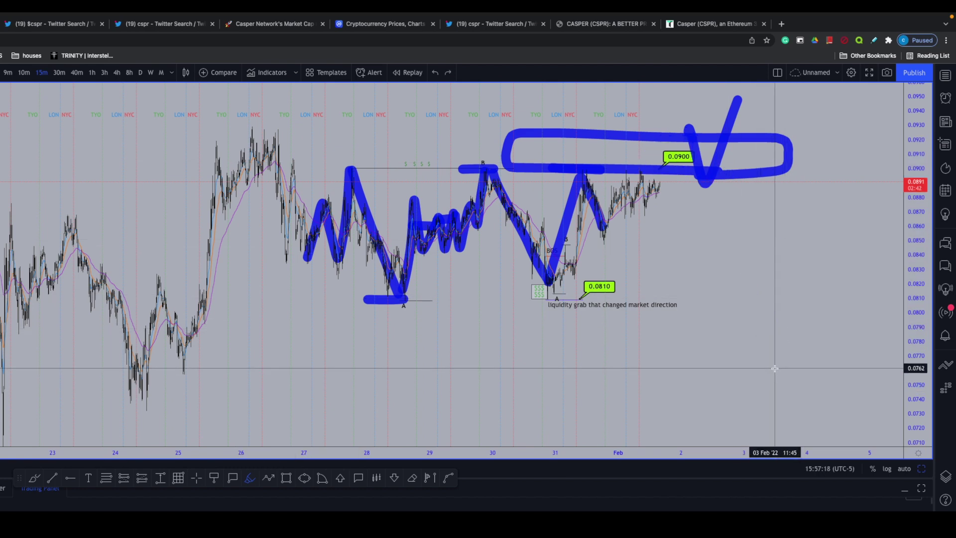
pyautogui.scroll(3, 630, 290)
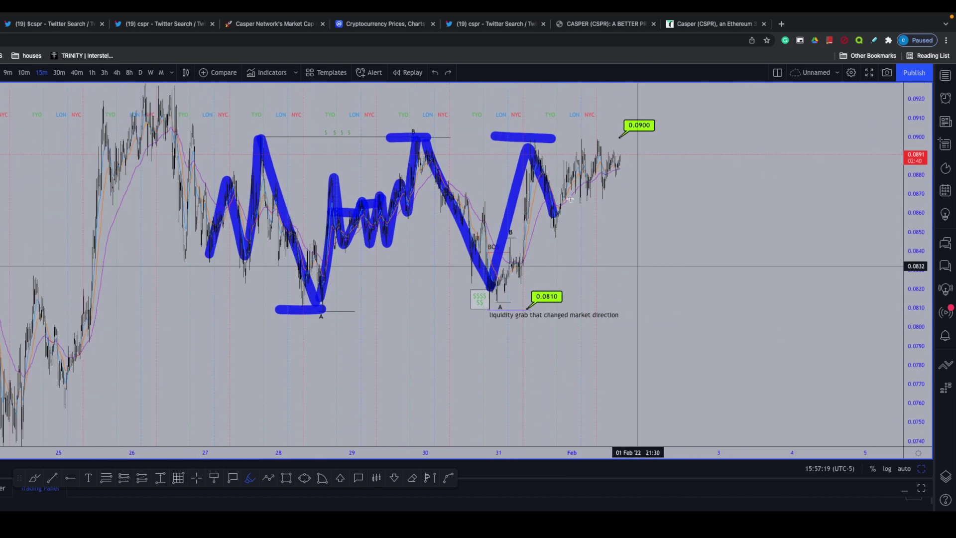
pyautogui.scroll(-3, 588, 157)
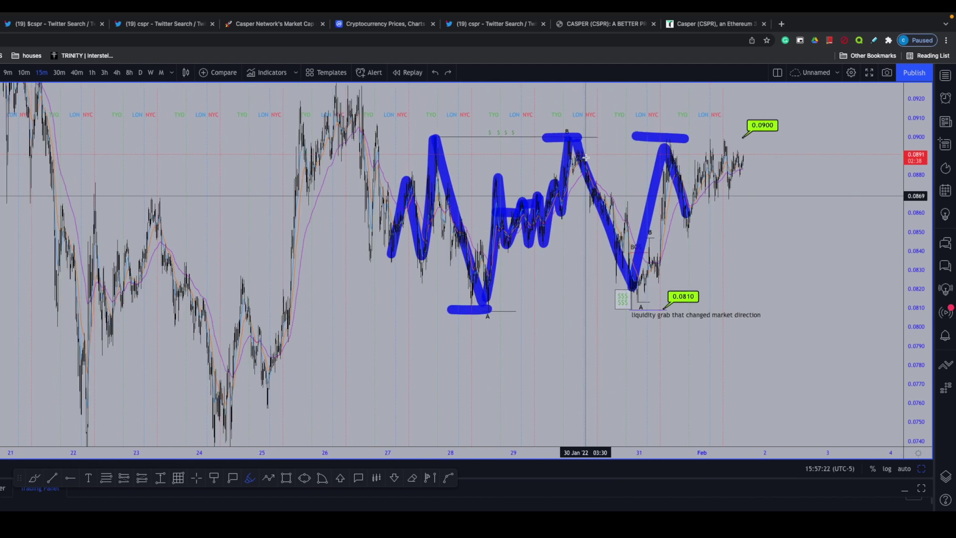
# Circle the liquidity grab around 0.0810, and undo the circle along with the swings traced before the 28 Jan low A
pyautogui.scroll(2, 585, 159)
pyautogui.moveTo(611, 285)
pyautogui.mouseDown()
pyautogui.moveTo(544, 259)
pyautogui.moveTo(672, 313)
pyautogui.moveTo(613, 285)
pyautogui.mouseUp()
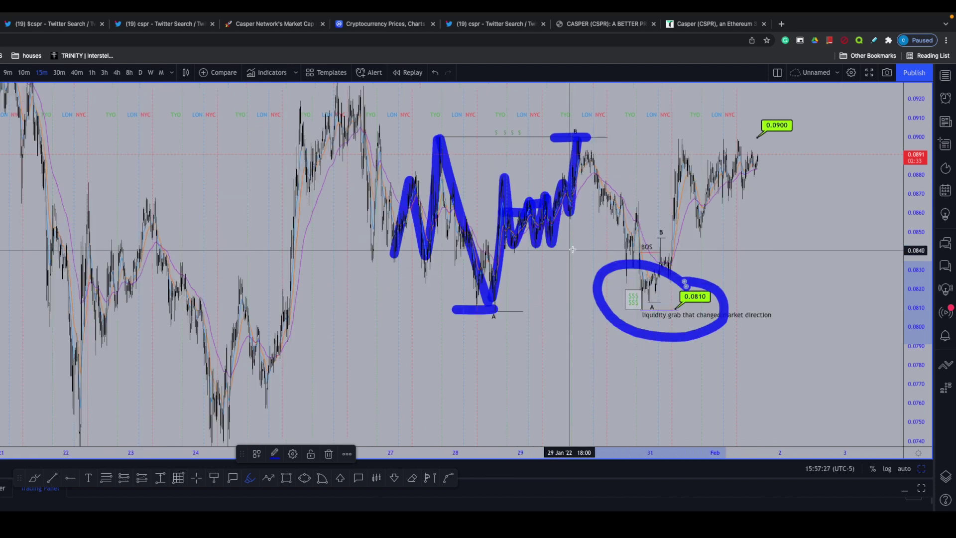
pyautogui.hotkey('ctrl', 'z')
# Highlight the levels at 28 Jan low A, at the first swing high after it, under the consolidation near 0.0840, and at high B
pyautogui.hscroll(-5, 604, 205)
pyautogui.scroll(2, 604, 204)
pyautogui.scroll(3, 762, 231)
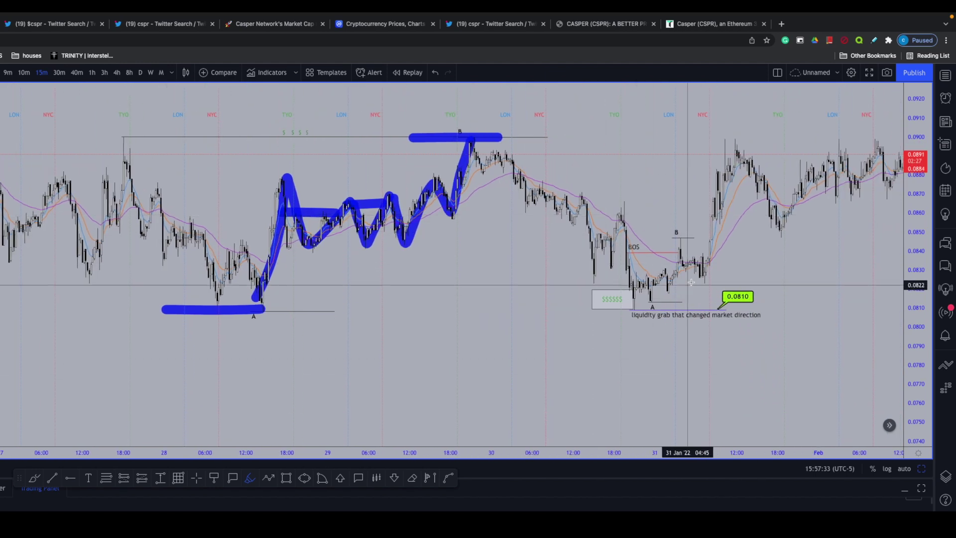
pyautogui.scroll(1, 575, 288)
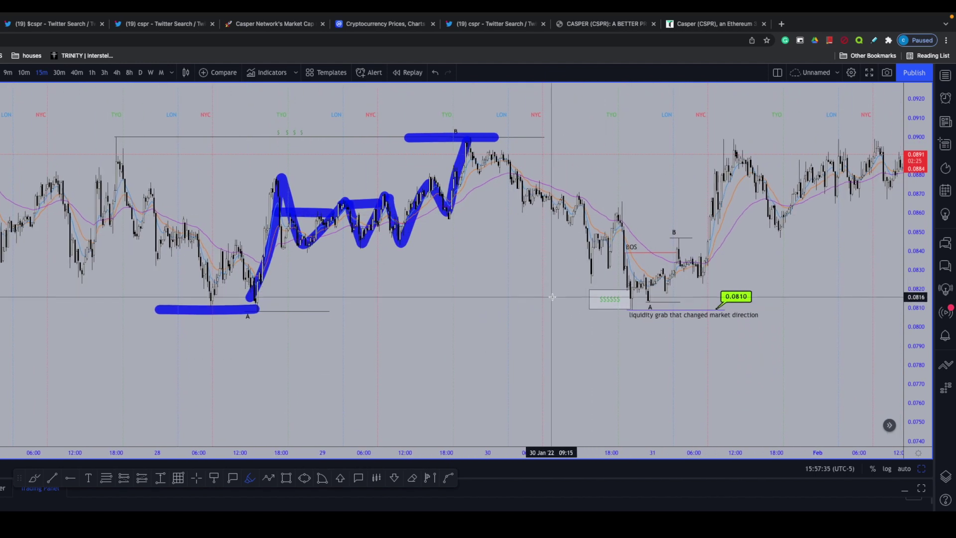
pyautogui.scroll(1, 552, 297)
pyautogui.hscroll(3, 531, 284)
pyautogui.scroll(-3, 572, 286)
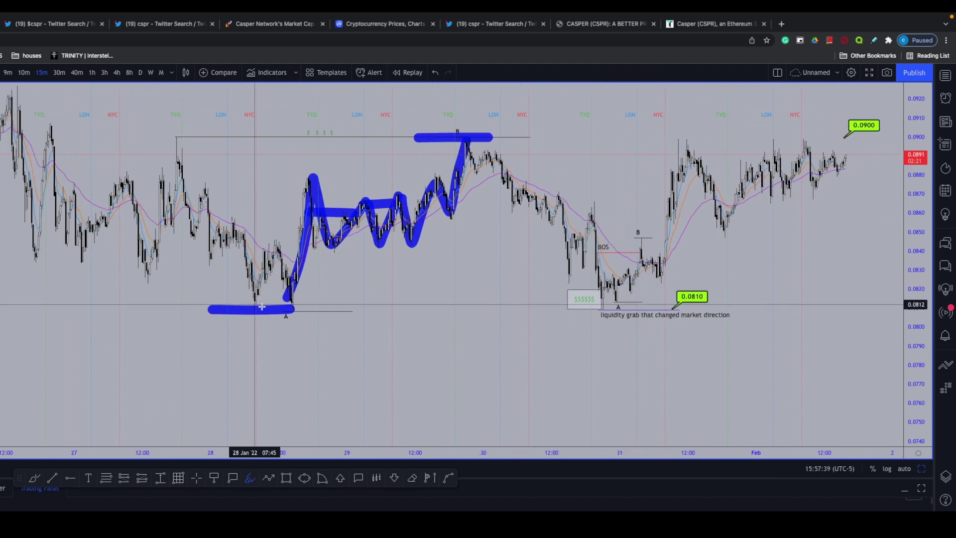
pyautogui.moveTo(287, 305); pyautogui.dragTo(200, 300)
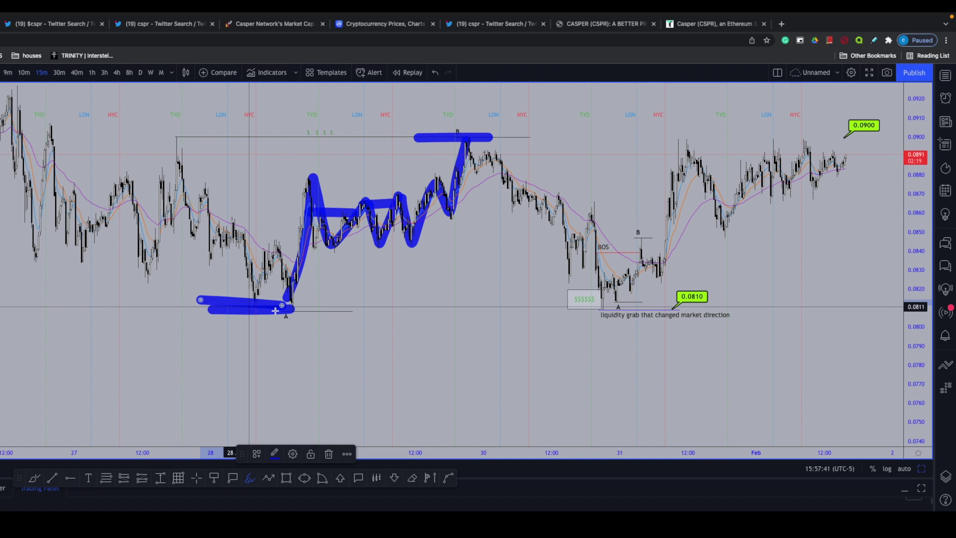
pyautogui.moveTo(346, 309); pyautogui.dragTo(227, 305)
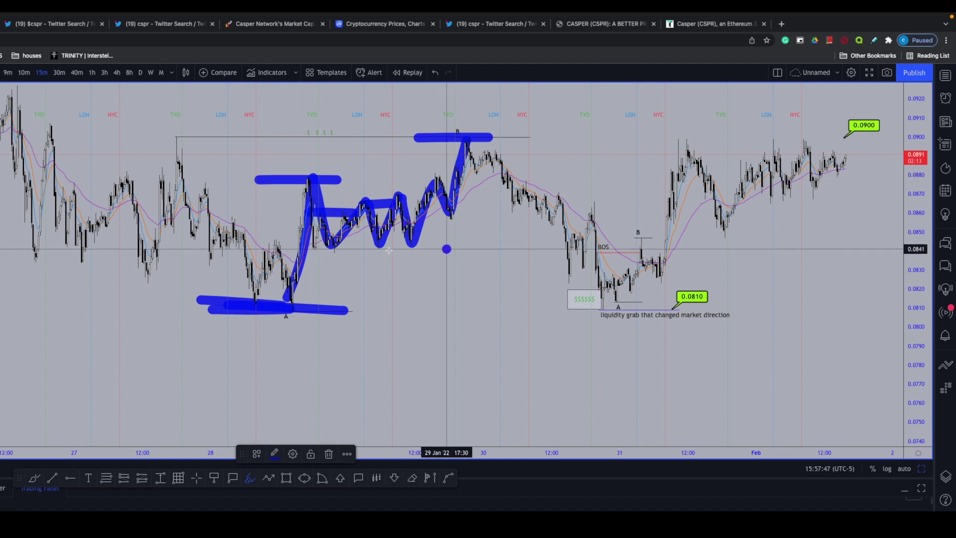
pyautogui.moveTo(445, 249); pyautogui.dragTo(217, 258)
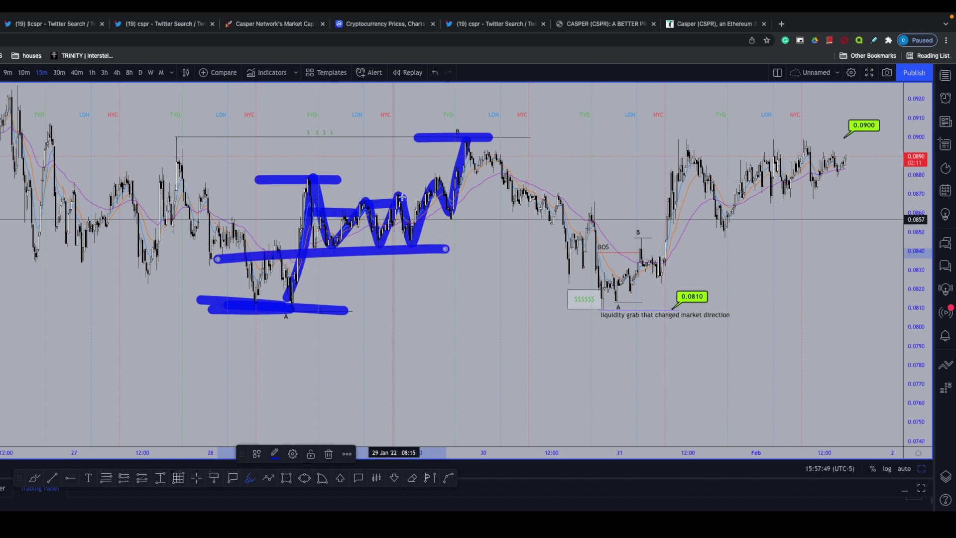
pyautogui.moveTo(527, 133); pyautogui.dragTo(393, 132)
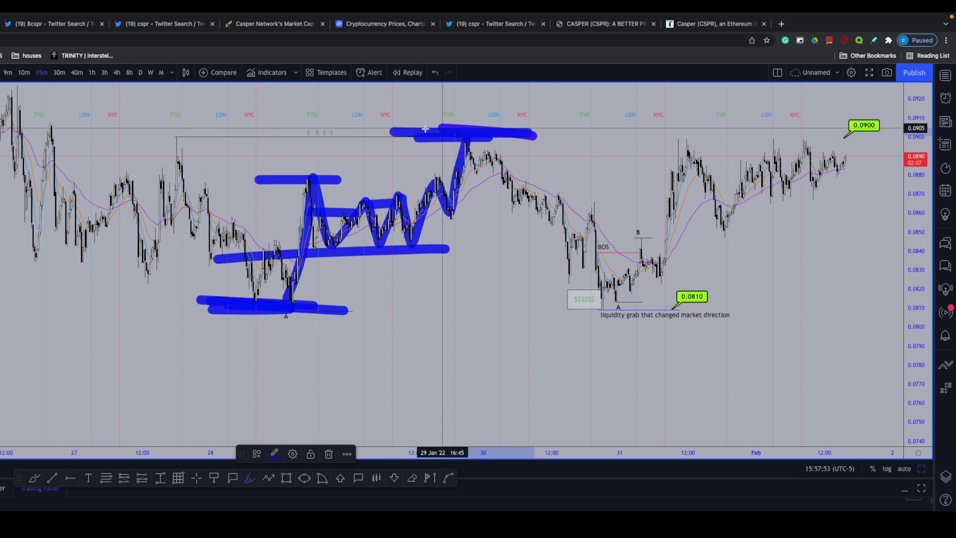
# Remove all the remaining blue highlighter strokes from the chart
pyautogui.scroll(-1, 442, 163)
pyautogui.scroll(-4, 442, 163)
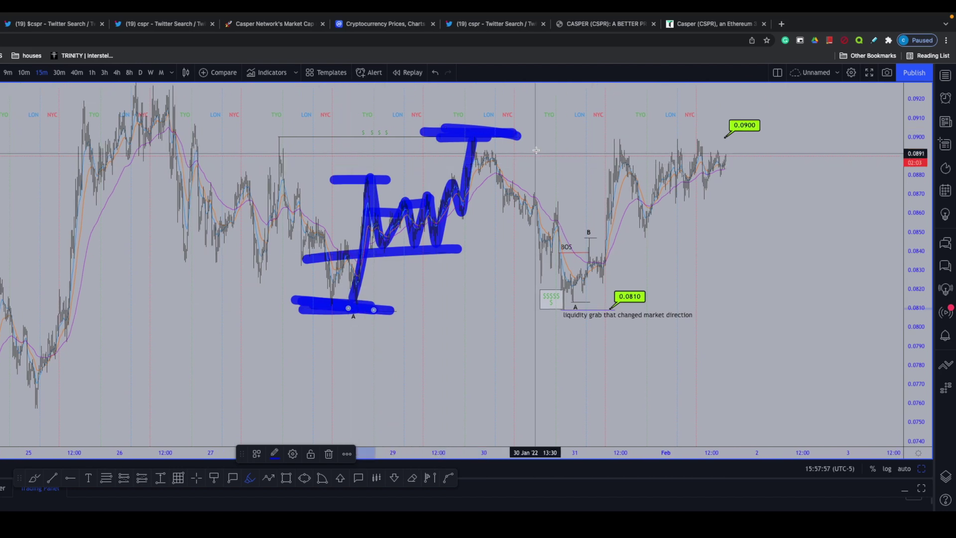
pyautogui.scroll(2, 470, 134)
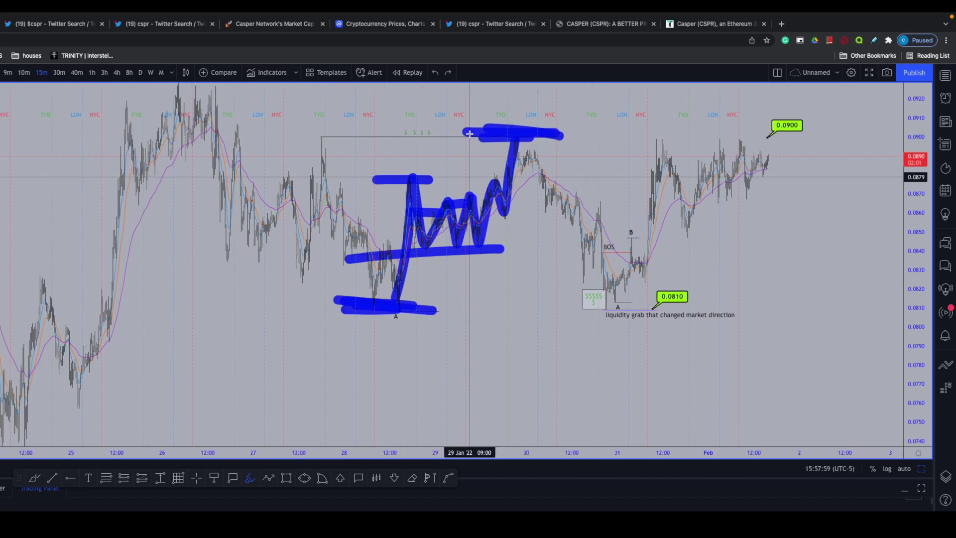
pyautogui.scroll(2, 470, 134)
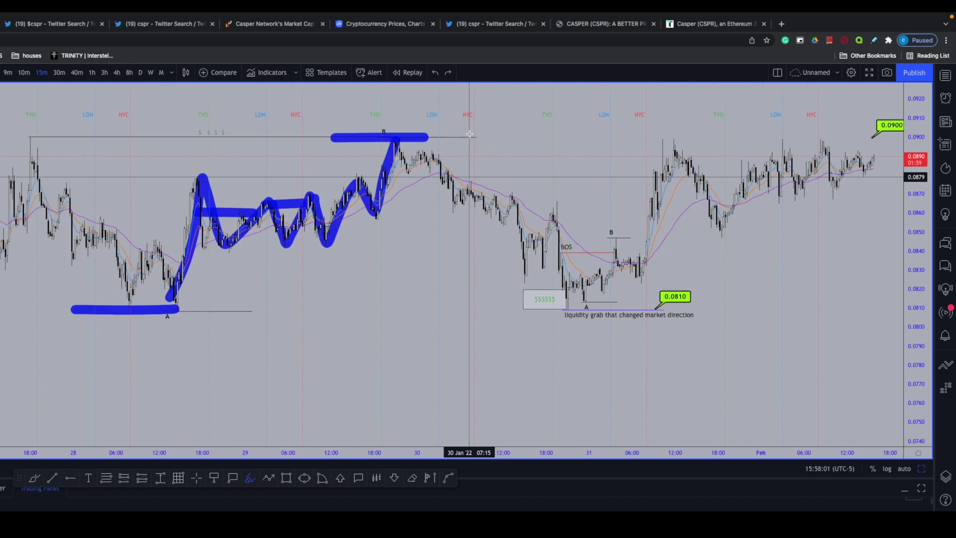
pyautogui.hscroll(-3, 469, 134)
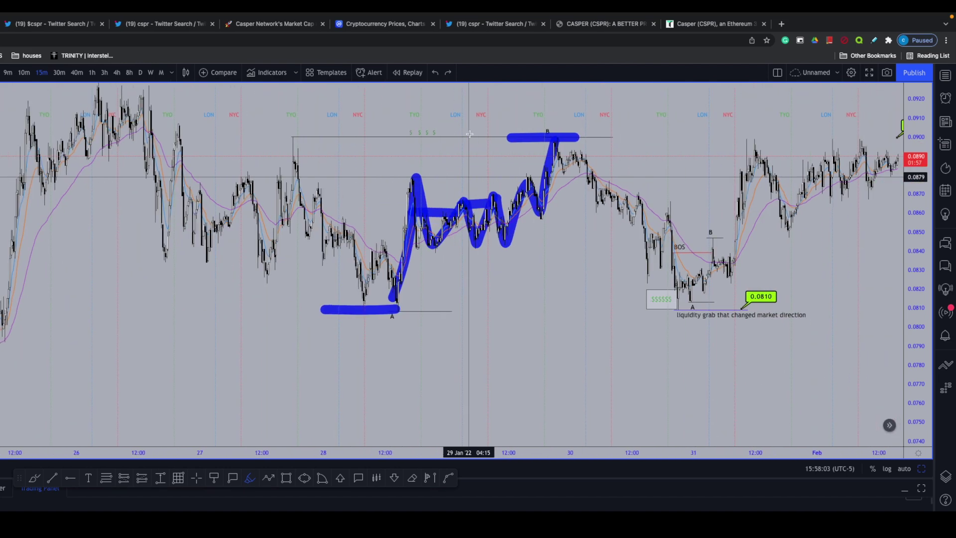
pyautogui.hotkey('ctrl', 'z')
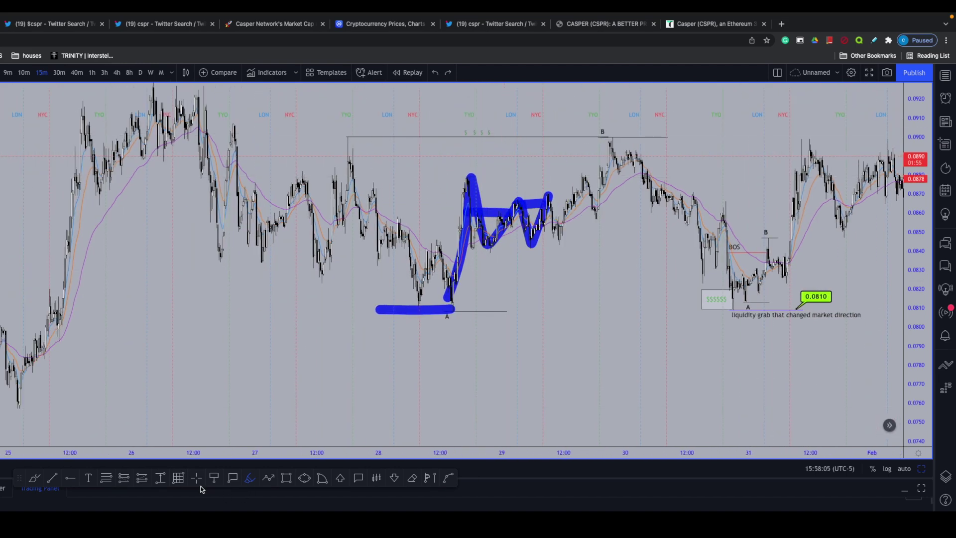
pyautogui.press('Delete')
pyautogui.press('Delete')
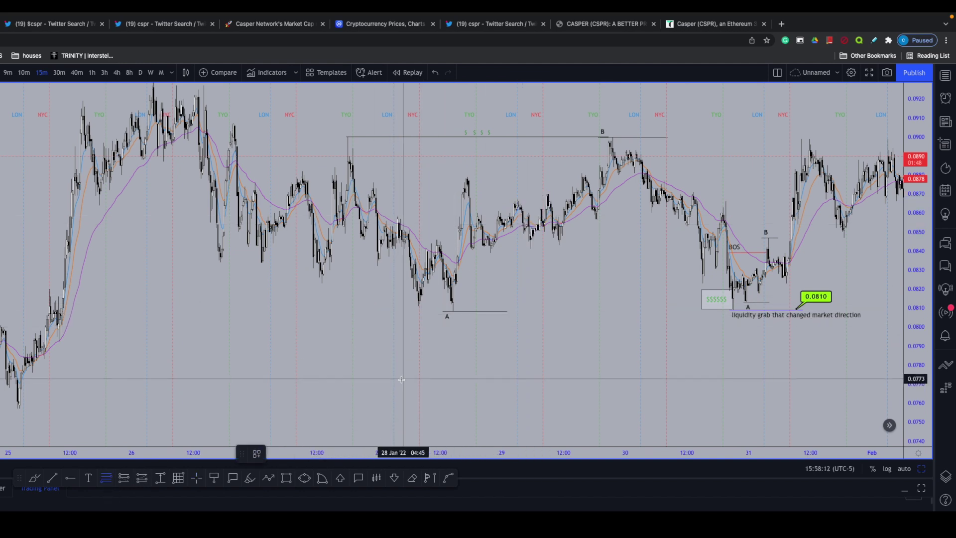
# Place a Fibonacci retracement from the 28 Jan low A at 0.0808 up to the 0.0900 level, and delete it
pyautogui.hscroll(5, 401, 379)
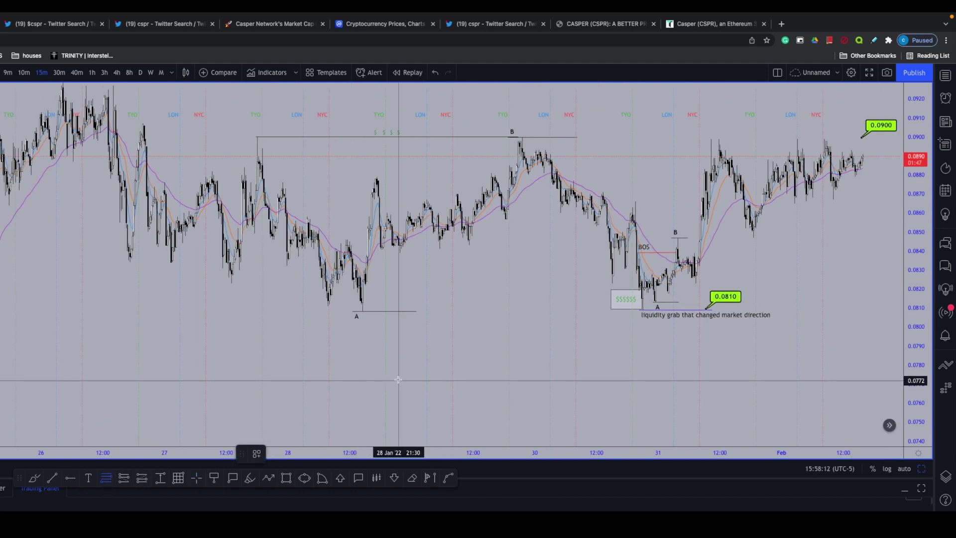
pyautogui.click(350, 312)
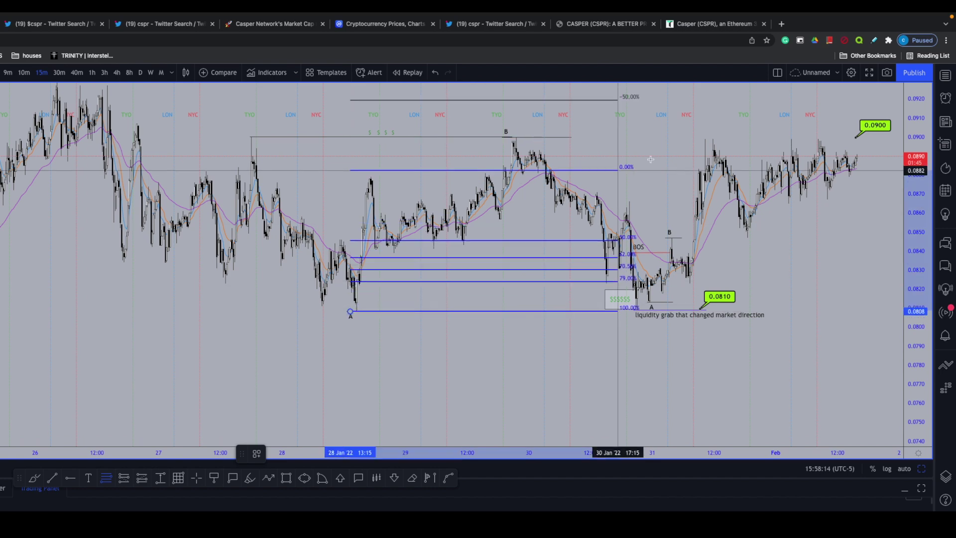
pyautogui.click(746, 139)
pyautogui.hscroll(3, 528, 267)
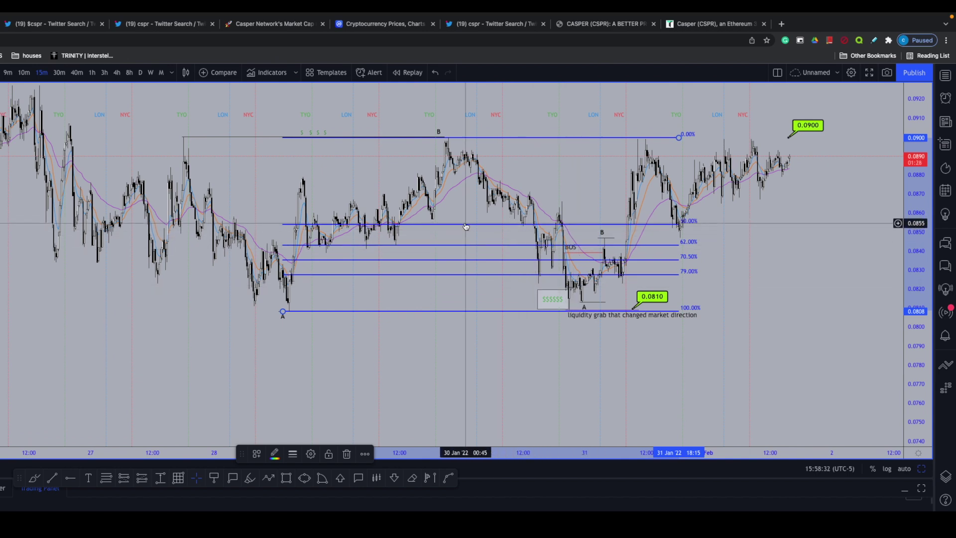
pyautogui.press('Delete')
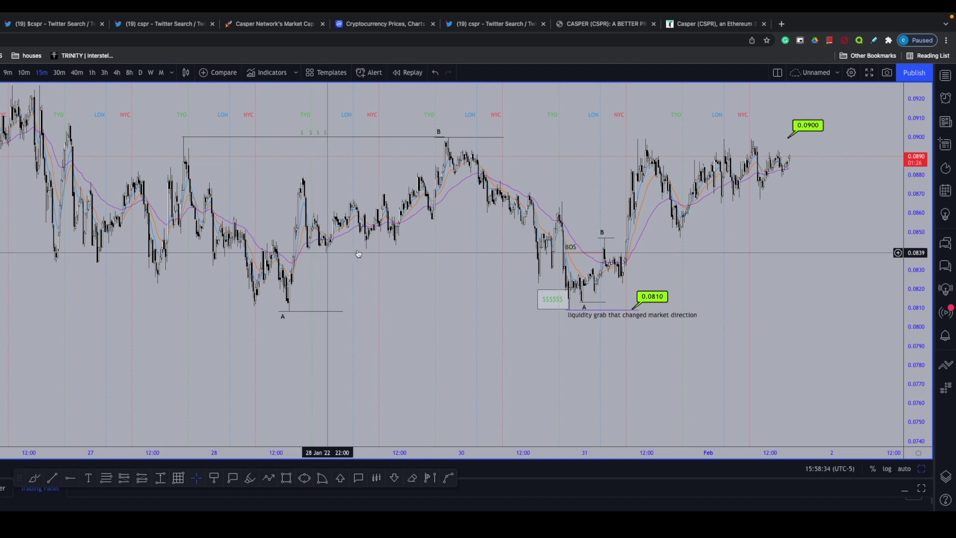
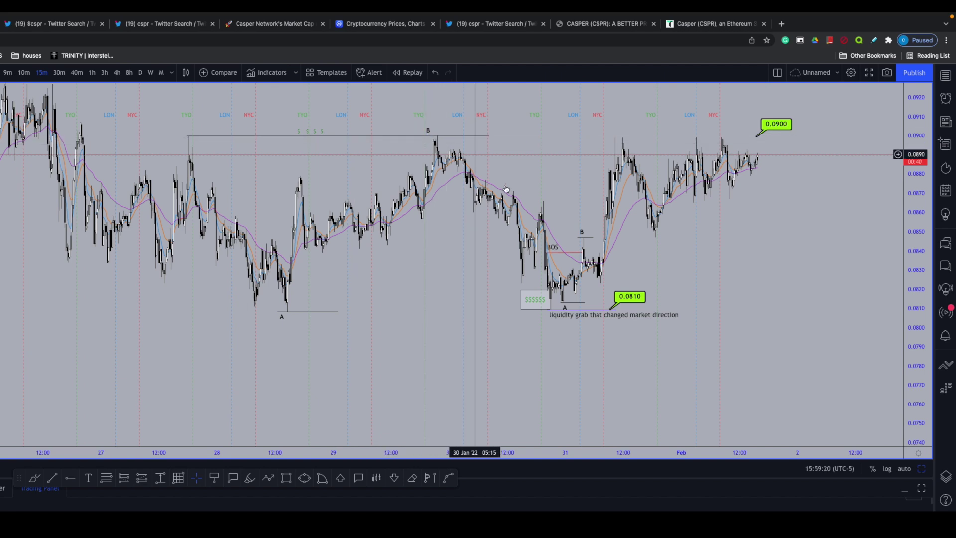
# Compare the 28 Jan low A with the 31 Jan liquidity grab near 0.0810
pyautogui.click(540, 304)
pyautogui.click(582, 229)
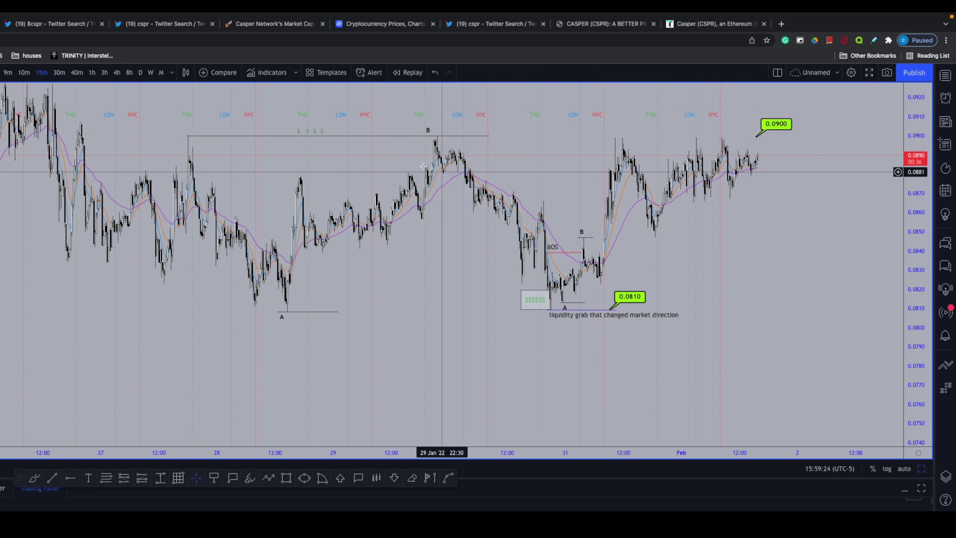
pyautogui.moveTo(437, 342); pyautogui.dragTo(430, 315)
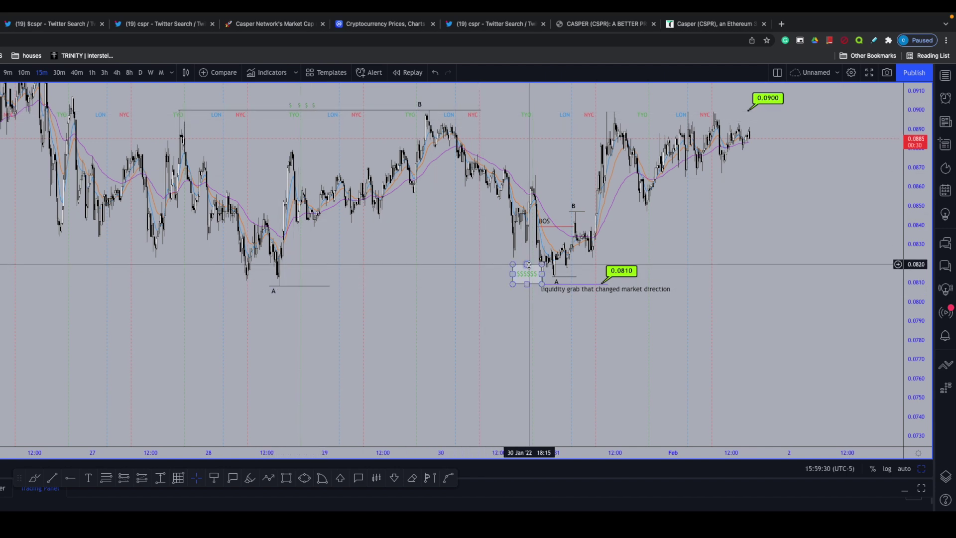
pyautogui.click(279, 285)
pyautogui.click(552, 279)
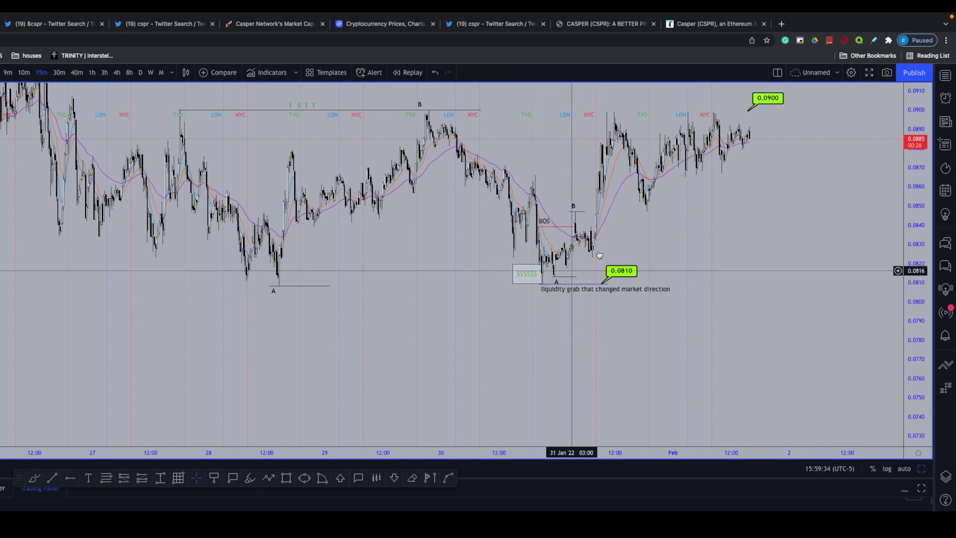
pyautogui.click(277, 287)
pyautogui.click(284, 299)
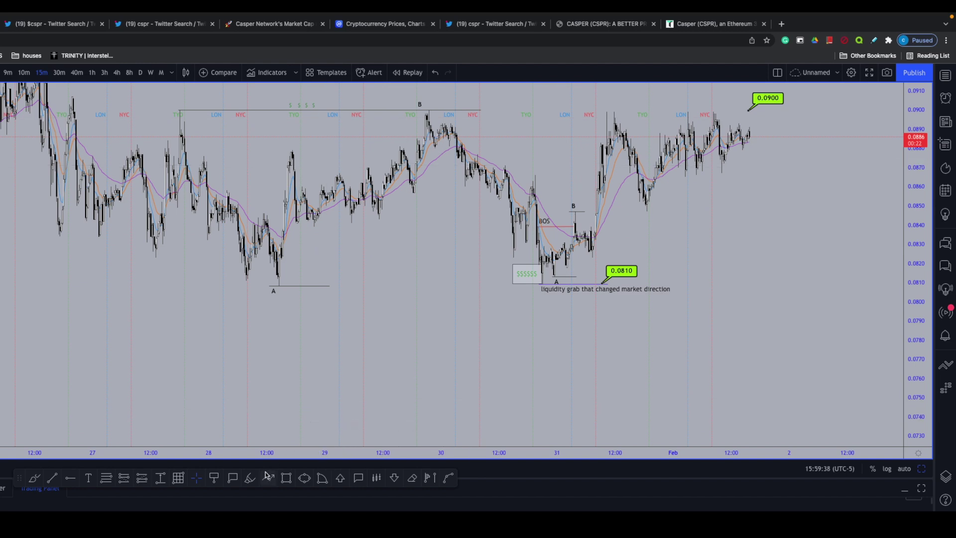
# Draw a blue path arrow from the 28 Jan low A up to high B at 0.0900
pyautogui.click(276, 286)
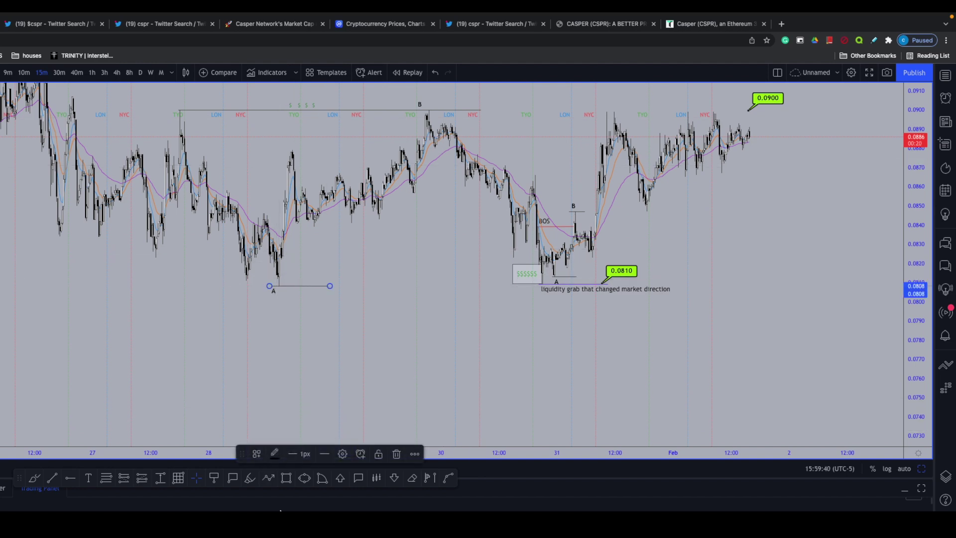
pyautogui.click(268, 477)
pyautogui.click(279, 288)
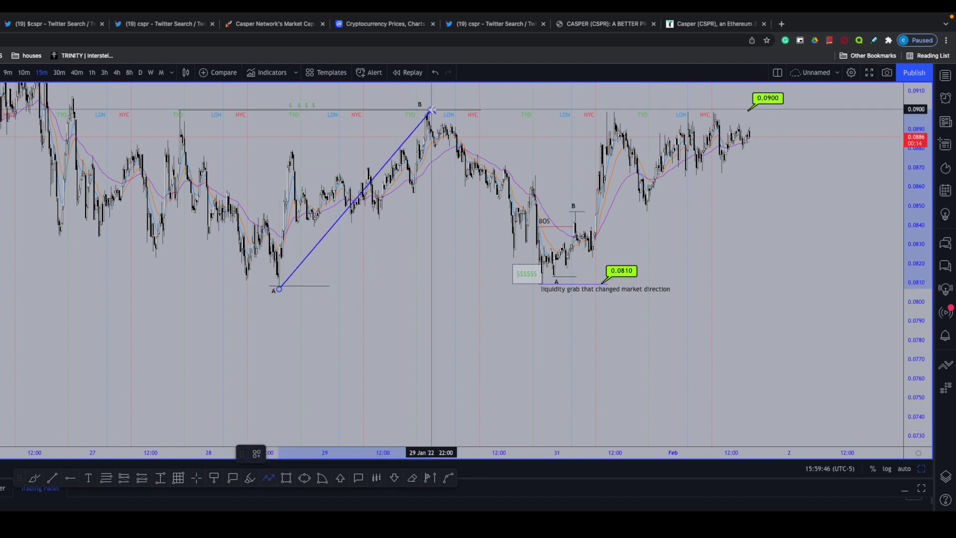
pyautogui.doubleClick(431, 109)
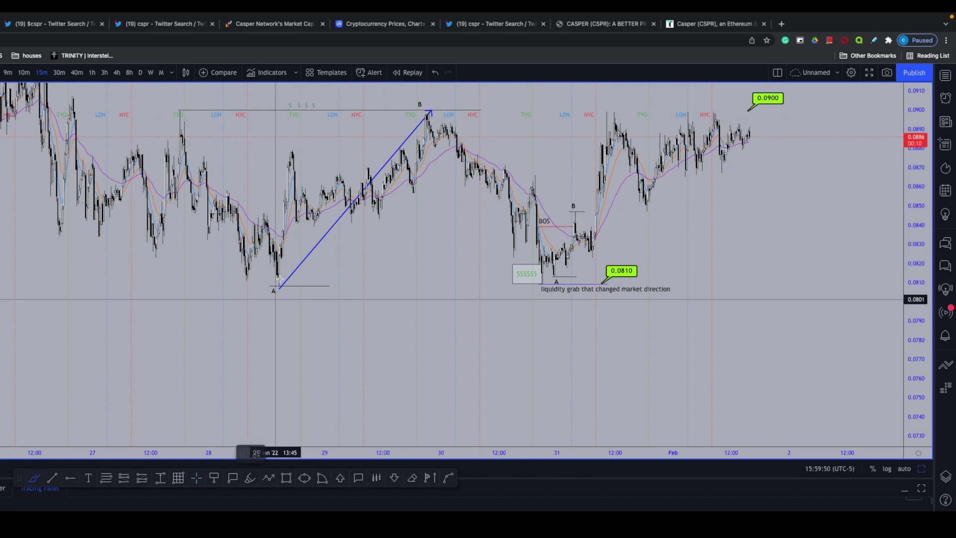
# Brush a red line at the first swing high after low A, and trace the rise, pullback and second rise past high B
pyautogui.moveTo(288, 152); pyautogui.dragTo(451, 147)
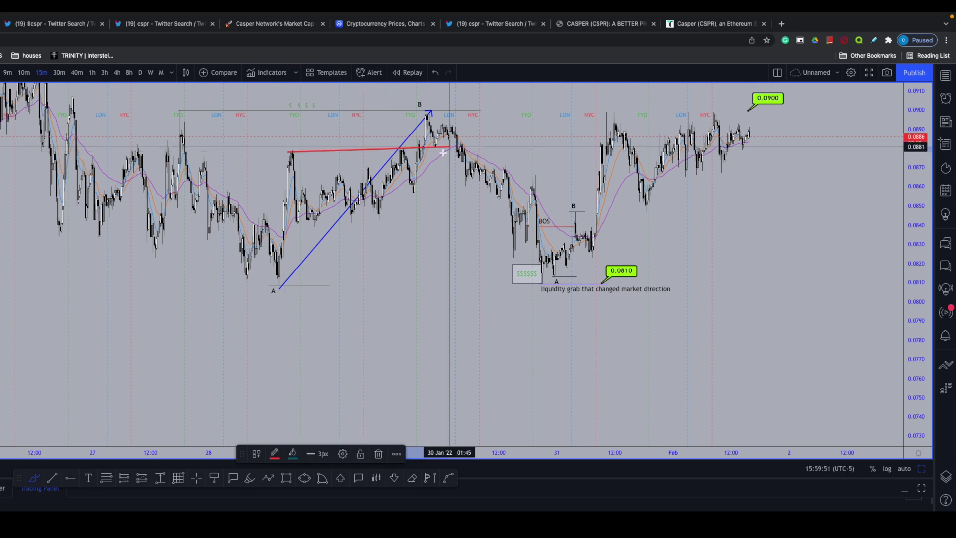
pyautogui.moveTo(277, 288); pyautogui.dragTo(310, 151)
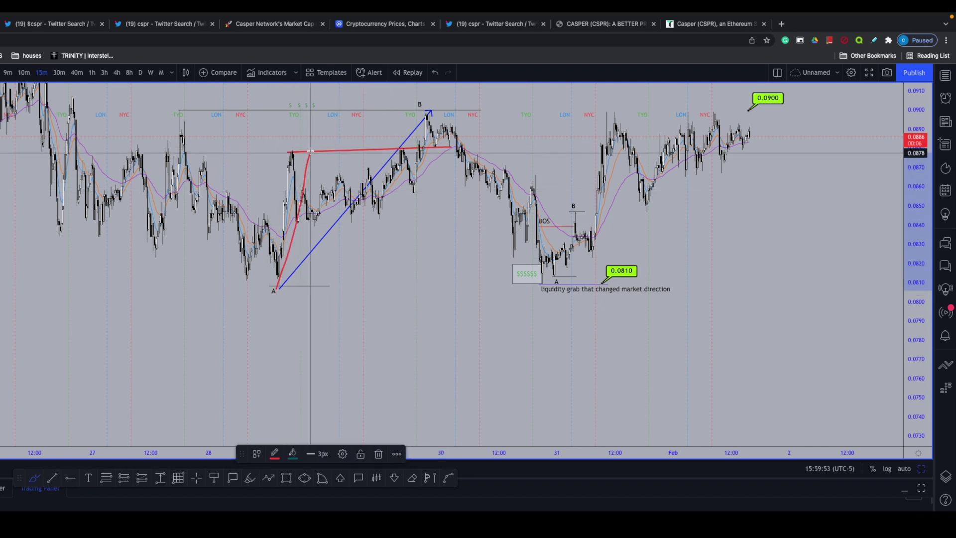
pyautogui.click(366, 224)
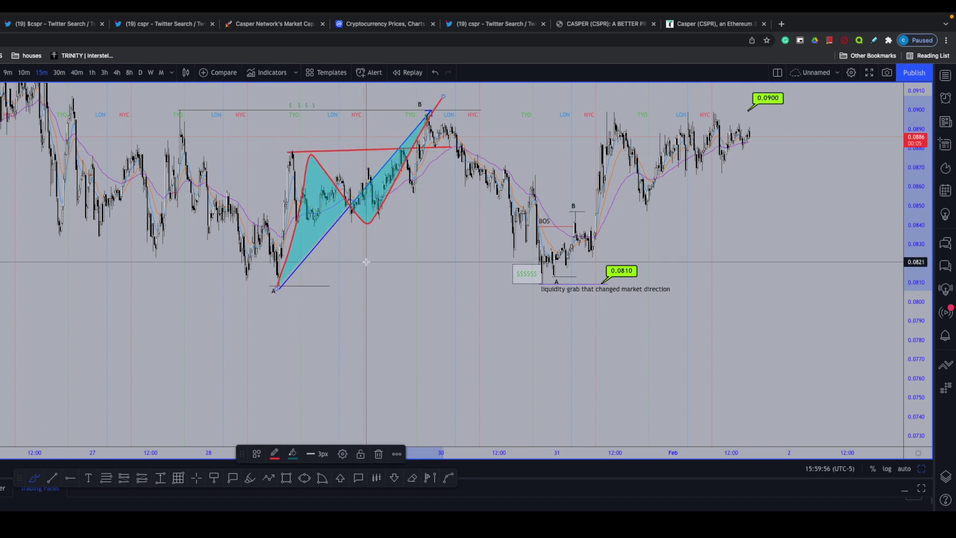
# Brush the stepped decline from above high B to the 31 Jan low A, and mark the level extending from that low
pyautogui.moveTo(444, 97)
pyautogui.mouseDown()
pyautogui.moveTo(453, 130)
pyautogui.moveTo(554, 282)
pyautogui.mouseUp()
pyautogui.click(554, 281)
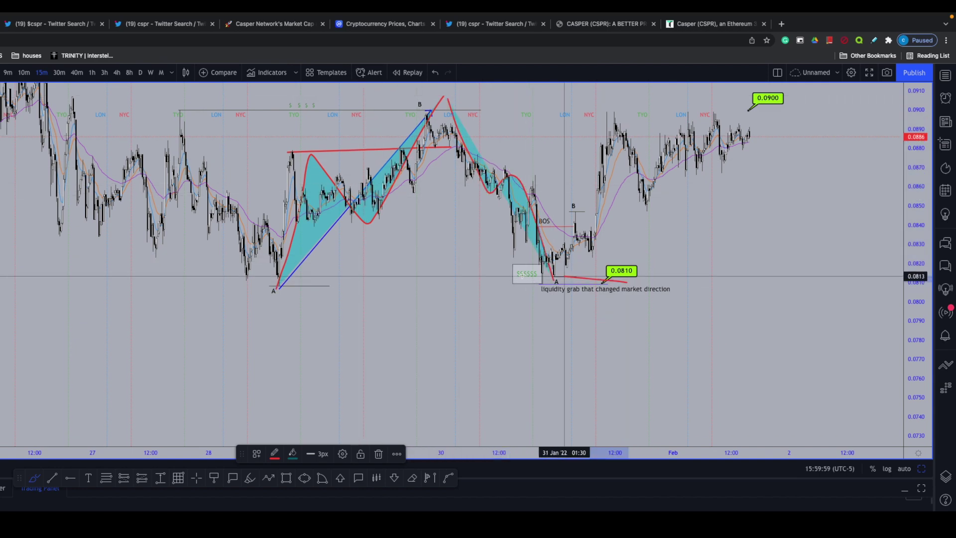
# Brush a red line across the 31 Jan low, and curved arcs beneath the 28 Jan low A and the 31 Jan low
pyautogui.click(480, 275)
pyautogui.moveTo(328, 280); pyautogui.dragTo(219, 269)
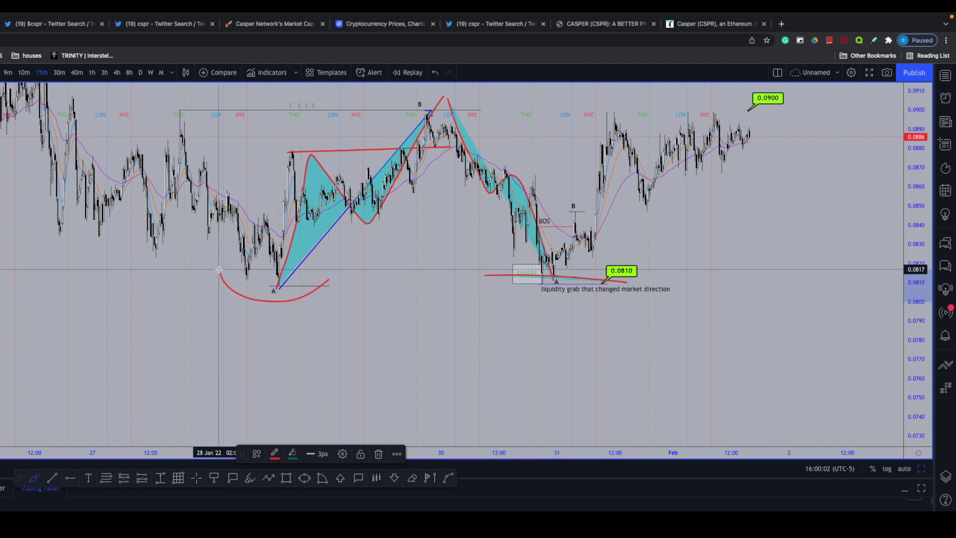
pyautogui.moveTo(649, 255)
pyautogui.mouseDown()
pyautogui.moveTo(554, 289)
pyautogui.moveTo(500, 239)
pyautogui.mouseUp()
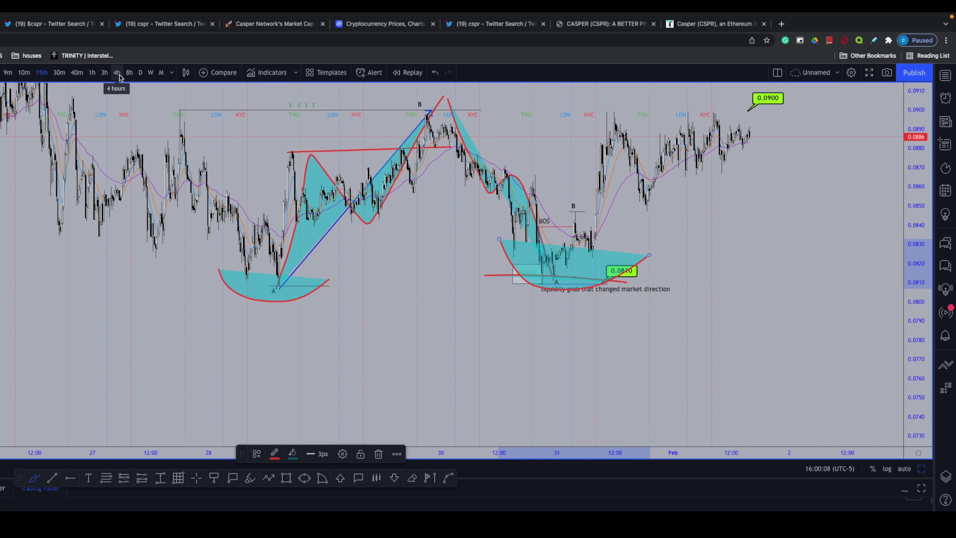
# Undo the brushed arcs, the low line and the traced decline and rise between the 28 Jan and 31 Jan lows
pyautogui.hotkey('ctrl', 'z')
pyautogui.hotkey('ctrl', 'z')
pyautogui.hotkey('ctrl', 'z')
pyautogui.hotkey('ctrl', 'z')
pyautogui.hotkey('ctrl', 'z')
pyautogui.hotkey('ctrl', 'z')
pyautogui.hotkey('ctrl', 'z')
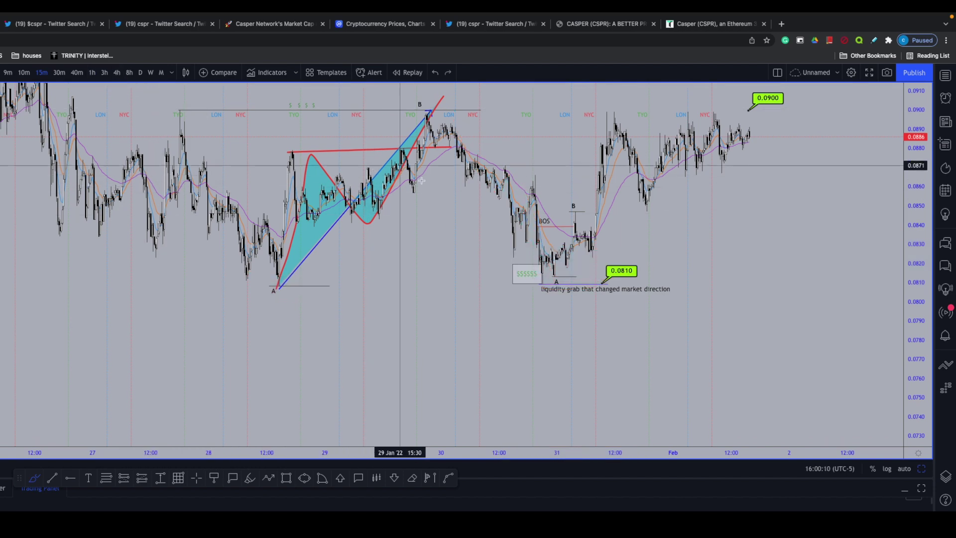
# Brush loops around the 31 Jan BOS and A-to-B area, and undo them along with the remaining red swing-high line
pyautogui.hscroll(3, 442, 186)
pyautogui.moveTo(510, 208)
pyautogui.mouseDown()
pyautogui.moveTo(381, 264)
pyautogui.moveTo(550, 226)
pyautogui.moveTo(562, 252)
pyautogui.moveTo(532, 272)
pyautogui.moveTo(400, 234)
pyautogui.mouseUp()
pyautogui.scroll(2, 423, 238)
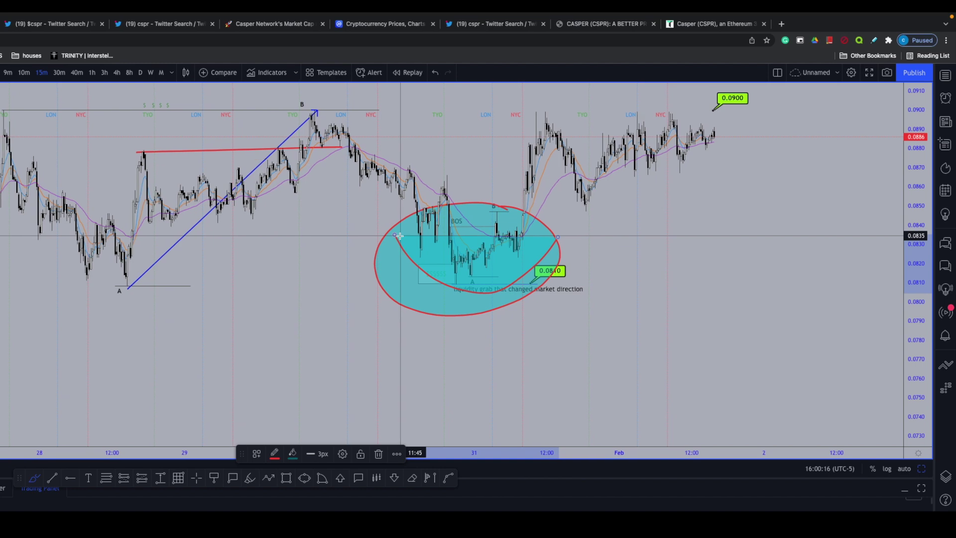
pyautogui.hotkey('ctrl', 'z')
pyautogui.hotkey('ctrl', 'z')
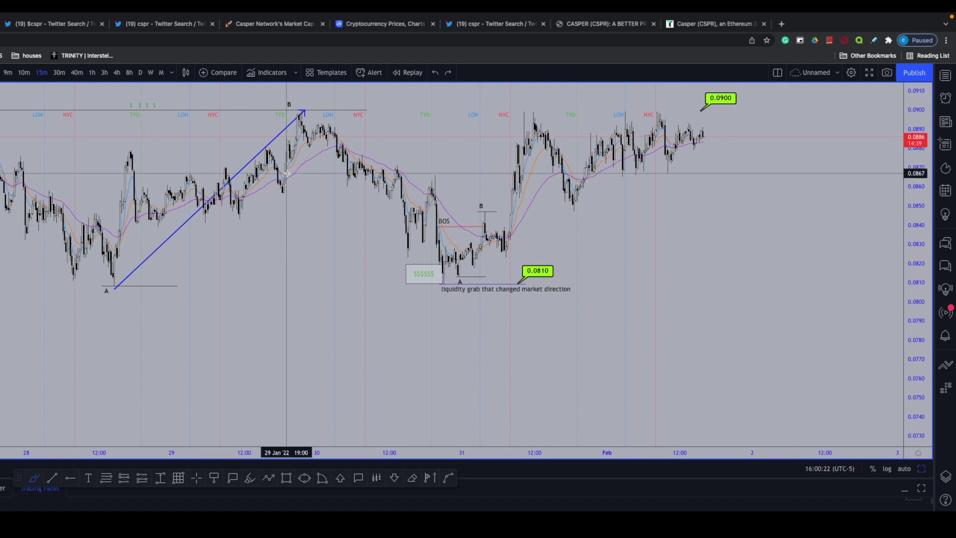
# Start bar replay from the 31 Jan candle near 12:00, with the A-to-B swings and the liquidity grab in view
pyautogui.click(412, 73)
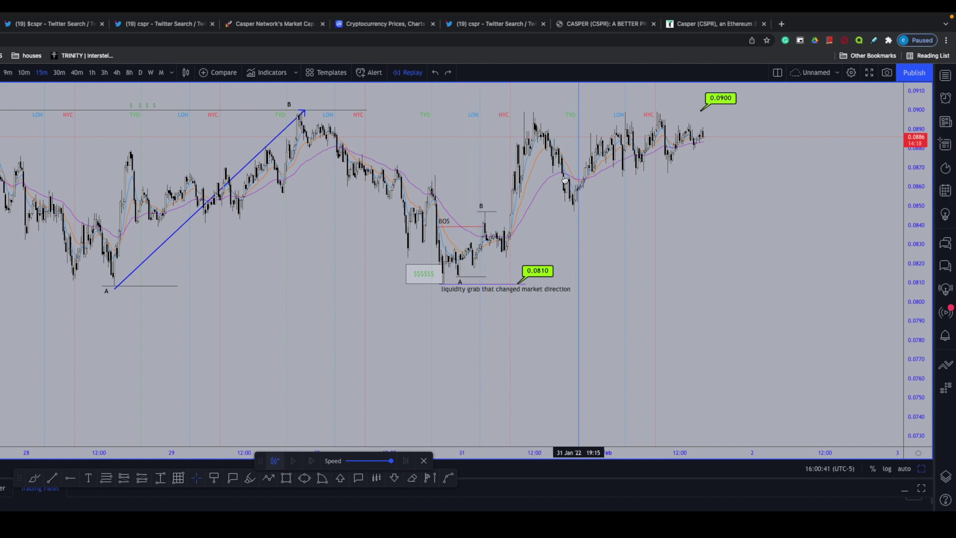
pyautogui.click(538, 170)
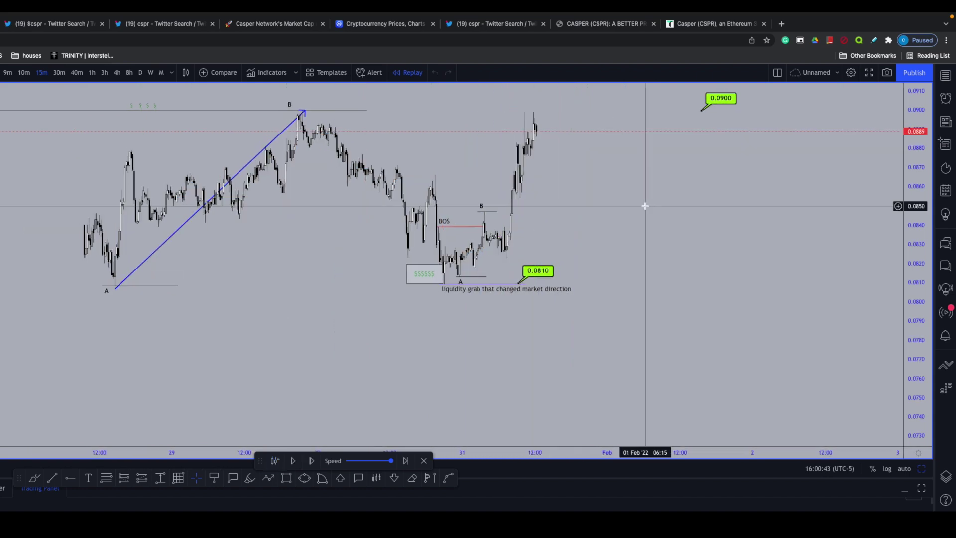
pyautogui.hscroll(10, 636, 207)
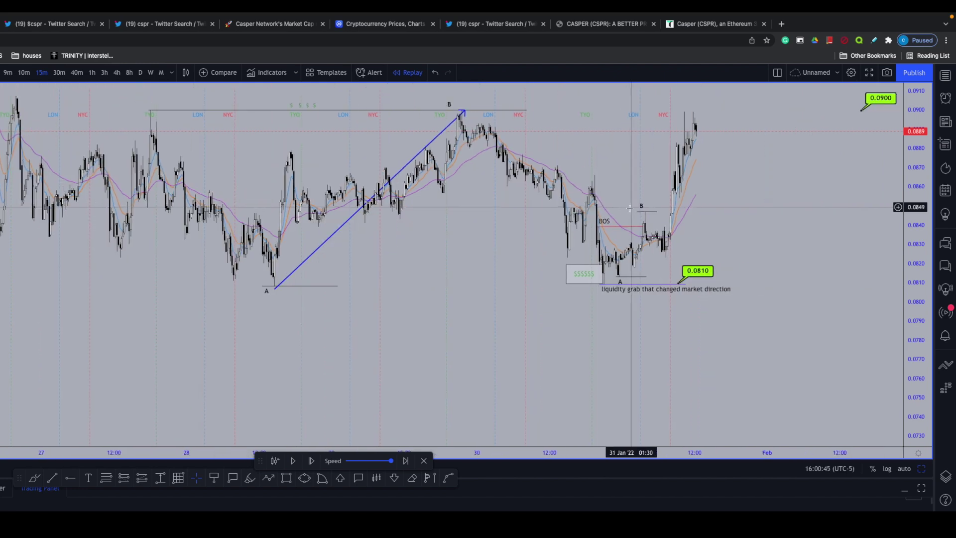
pyautogui.moveTo(571, 287); pyautogui.dragTo(587, 314)
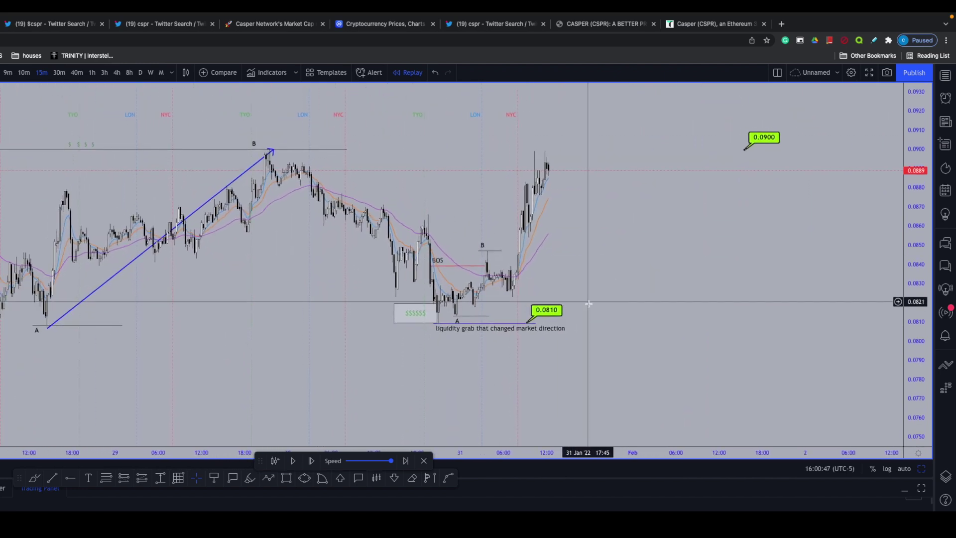
# Examine the liquidity box, the 0.0810 grab low, the BOS line and the 31 Jan A-to-B move up close
pyautogui.scroll(2, 597, 320)
pyautogui.moveTo(602, 320); pyautogui.dragTo(748, 326)
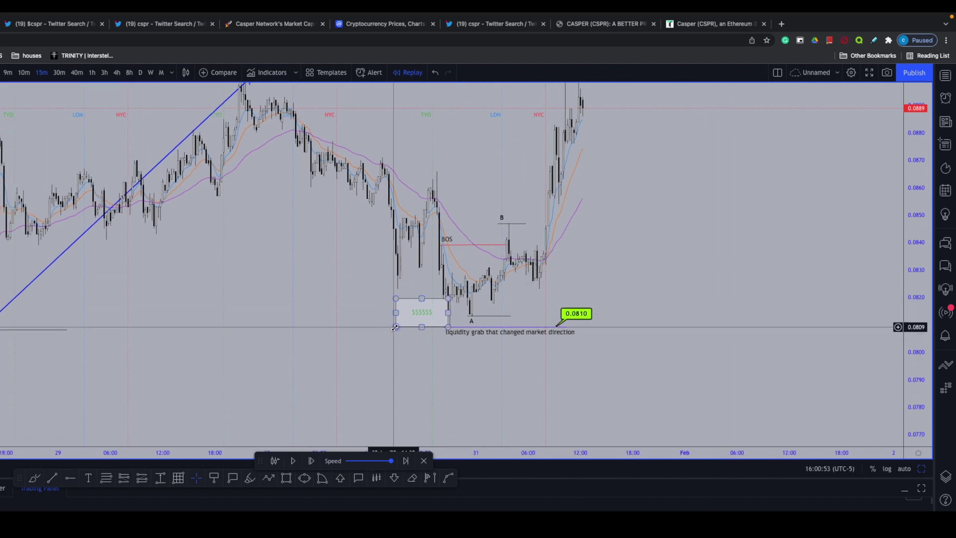
pyautogui.scroll(3, 394, 331)
pyautogui.scroll(1, 394, 331)
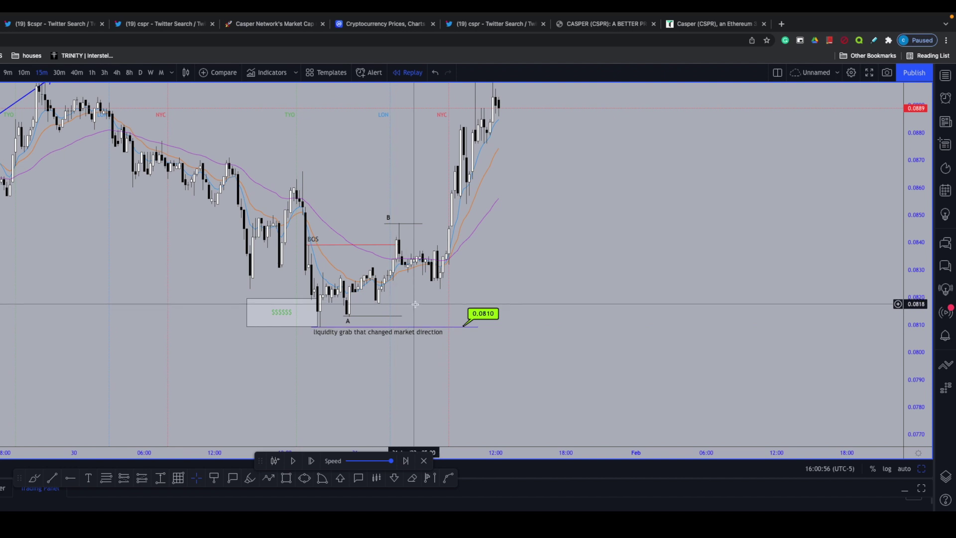
pyautogui.hscroll(-2, 316, 314)
pyautogui.scroll(2, 273, 320)
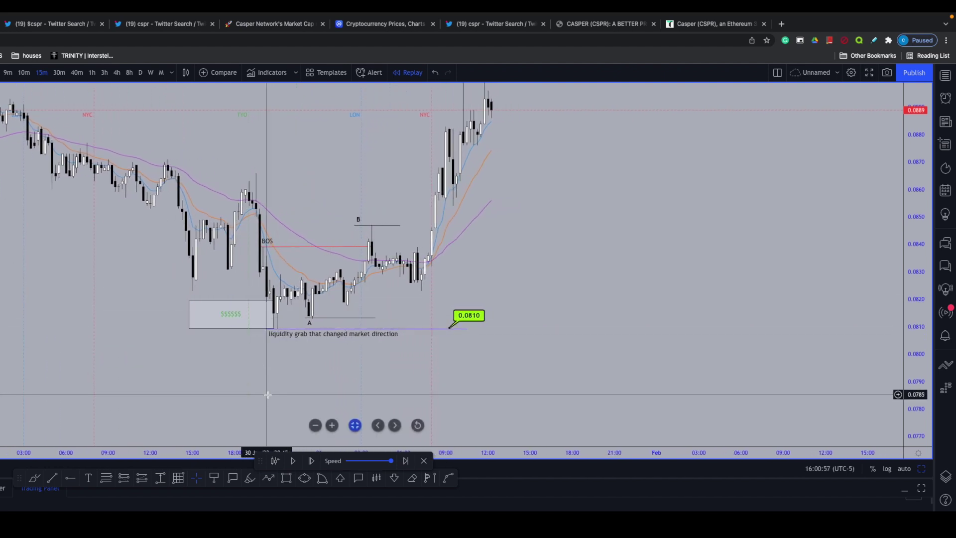
pyautogui.hscroll(-3, 268, 394)
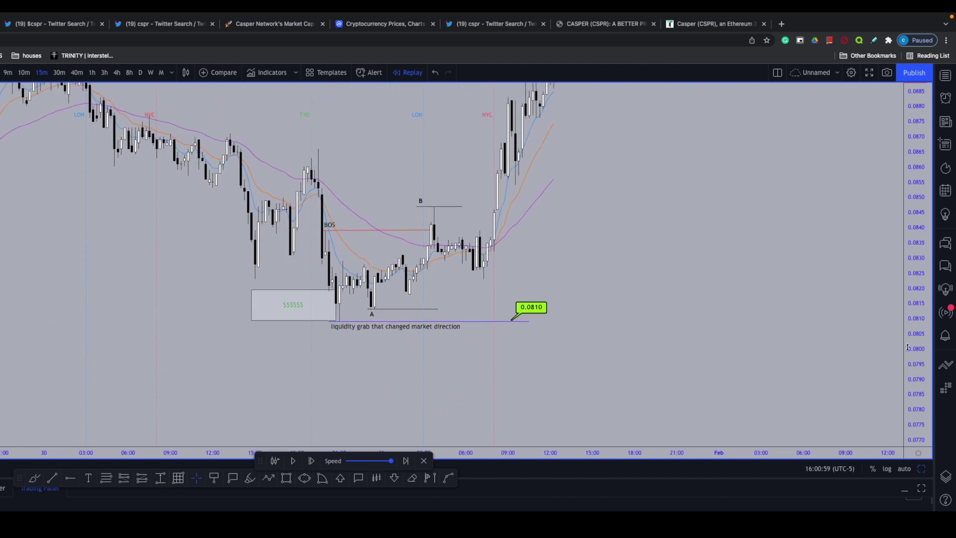
pyautogui.scroll(4, 585, 324)
pyautogui.hscroll(1, 403, 297)
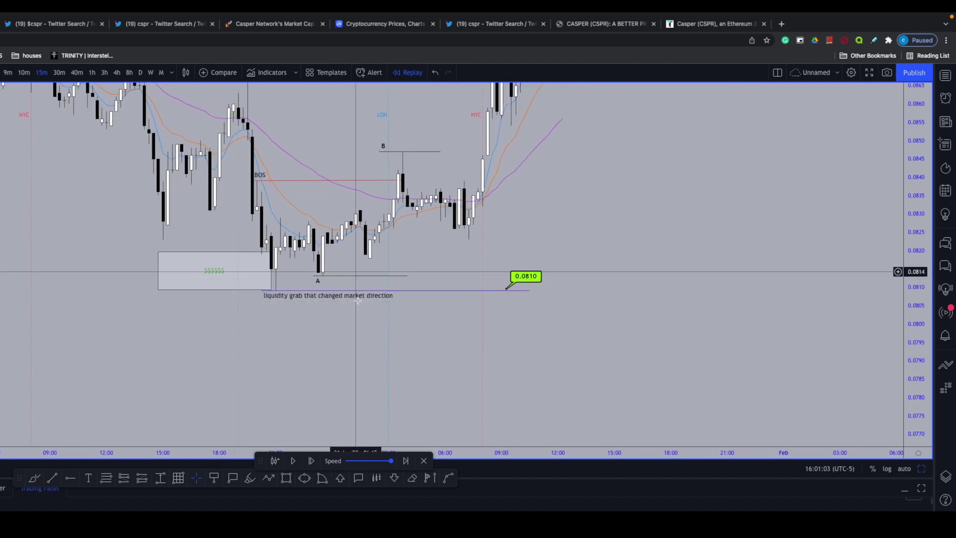
pyautogui.hscroll(-2, 411, 374)
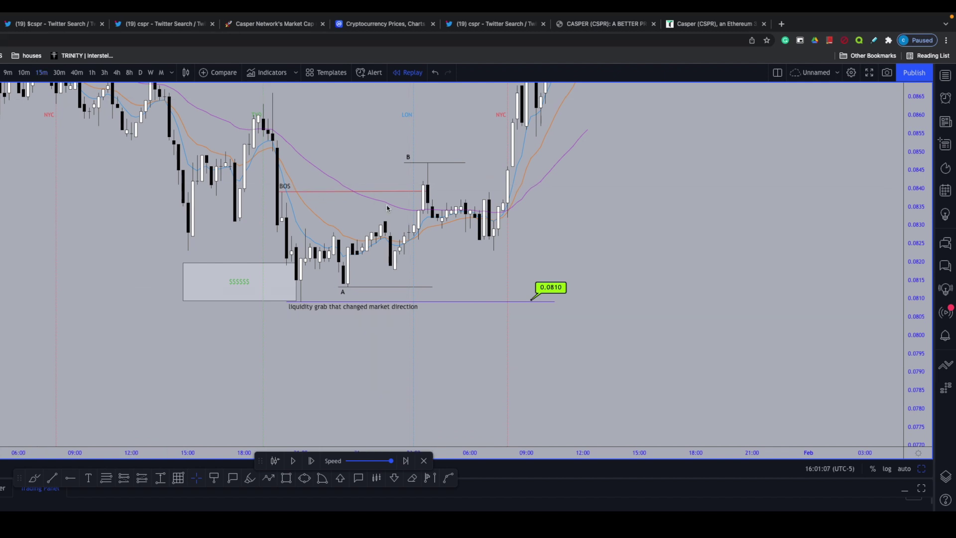
# Switch the chart to the 2-minute timeframe and frame the move from the BOS and liquidity grab up to B
pyautogui.scroll(6, 349, 199)
pyautogui.scroll(-8, 388, 207)
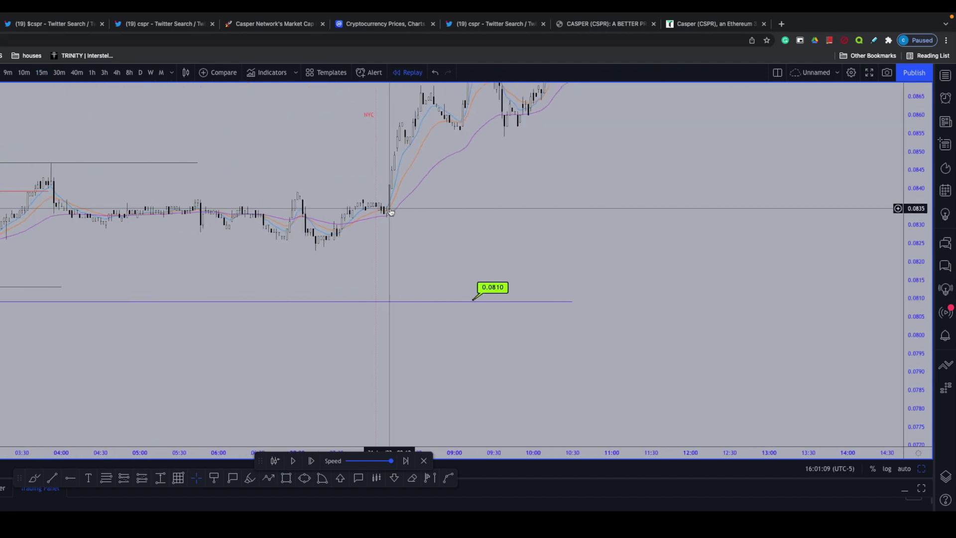
pyautogui.scroll(-5, 394, 209)
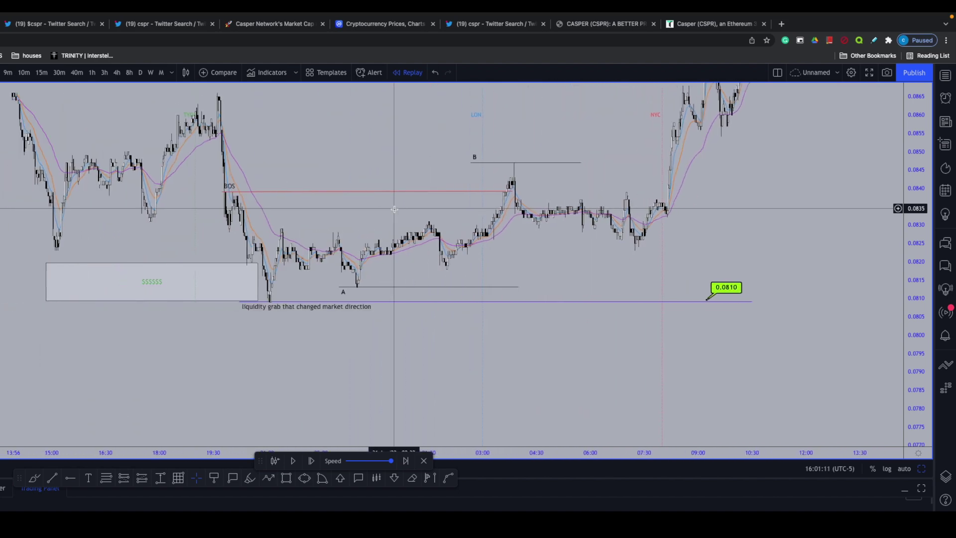
pyautogui.scroll(4, 376, 301)
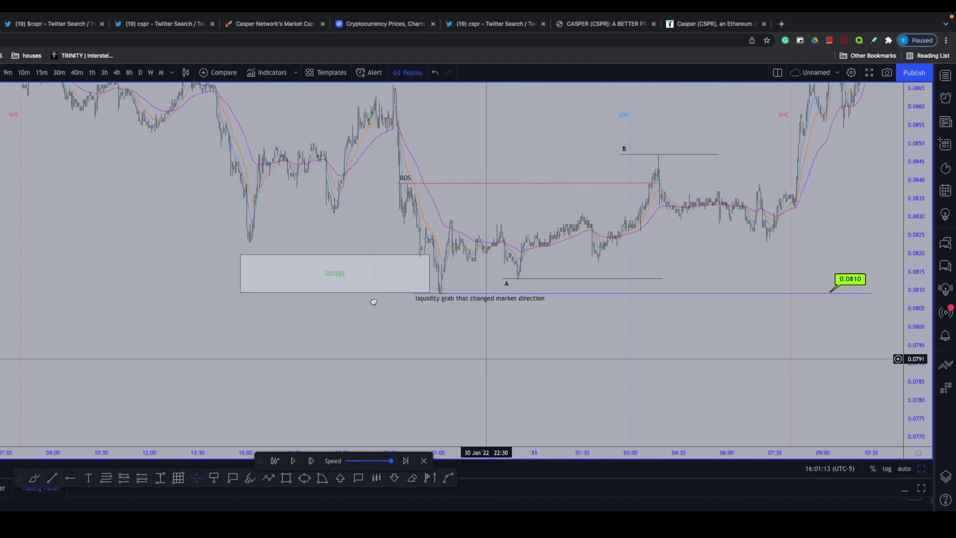
pyautogui.scroll(2, 376, 302)
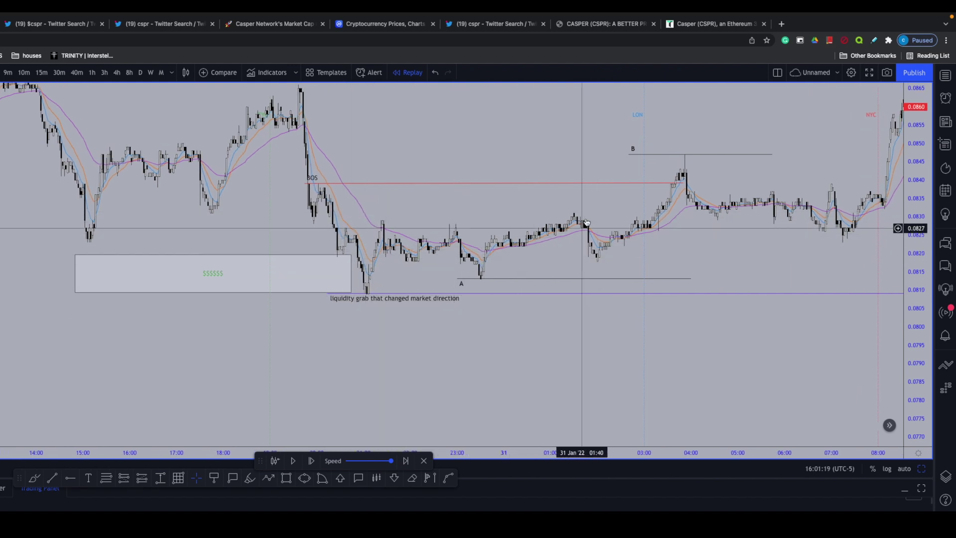
pyautogui.scroll(-5, 648, 200)
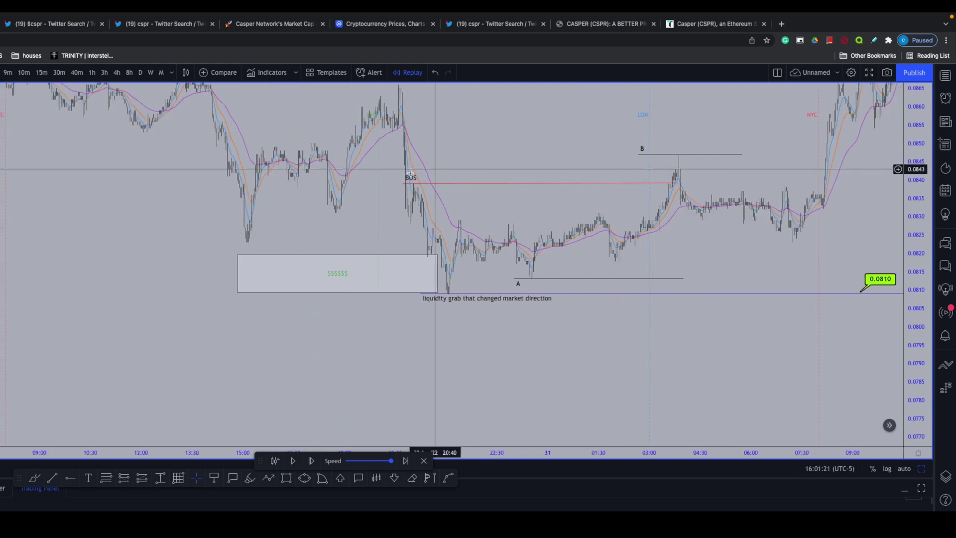
pyautogui.scroll(5, 412, 193)
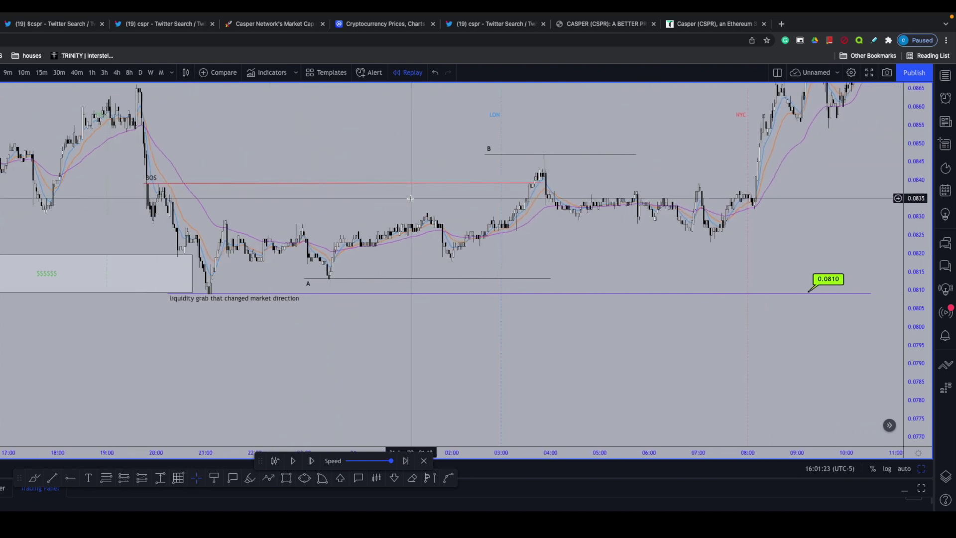
# Examine the decline from high B at 0.0900 down to the liquidity box and the 0.0810 grab low
pyautogui.click(149, 274)
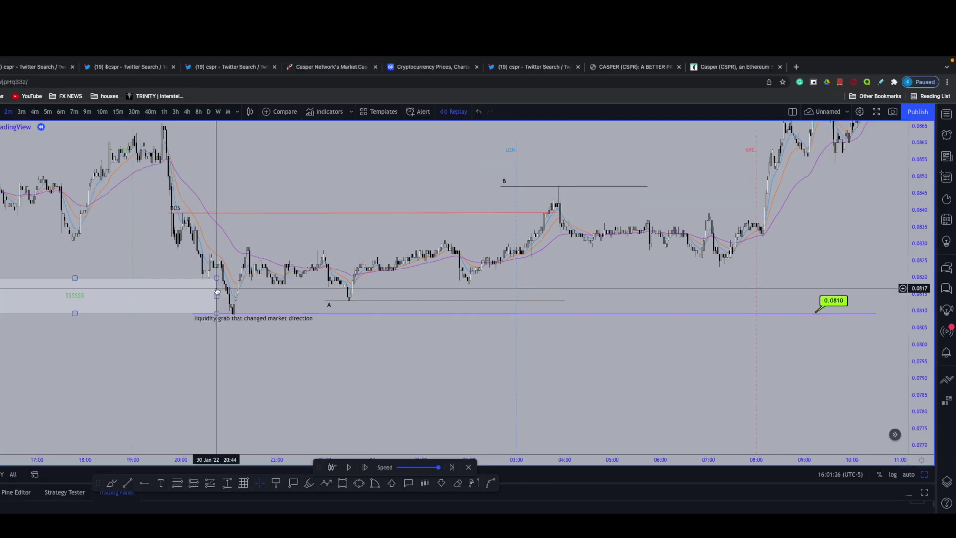
pyautogui.click(916, 267)
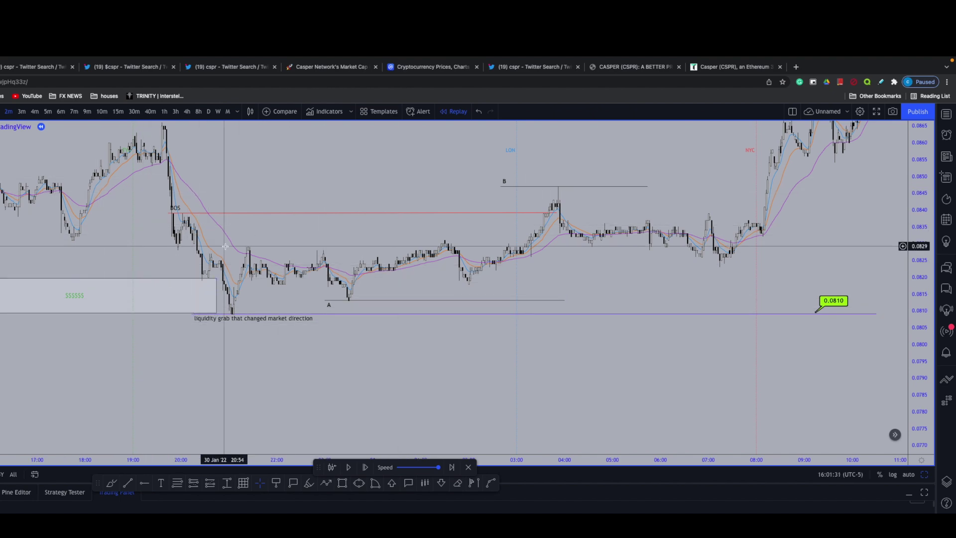
pyautogui.scroll(-8, 223, 248)
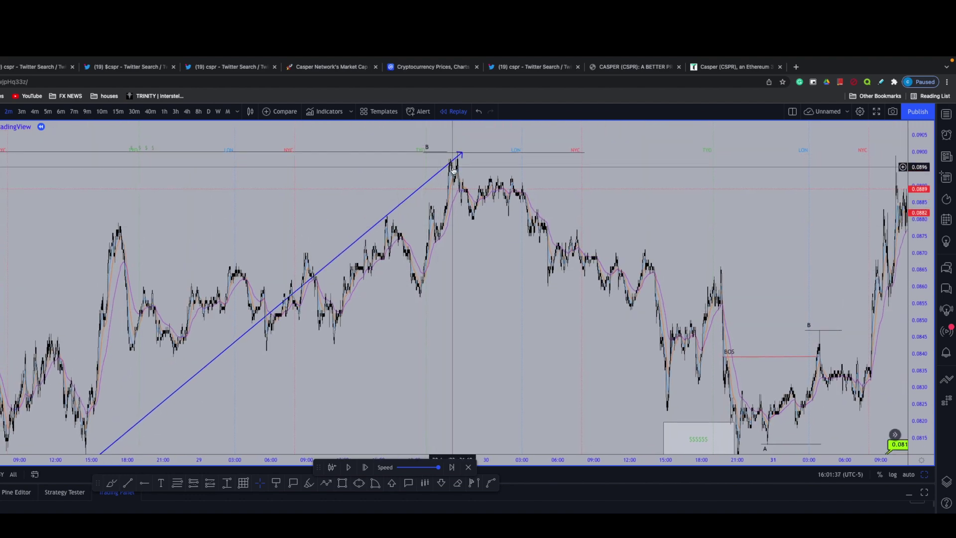
pyautogui.moveTo(402, 202); pyautogui.dragTo(293, 167)
pyautogui.scroll(3, 527, 339)
pyautogui.moveTo(917, 437); pyautogui.dragTo(868, 312)
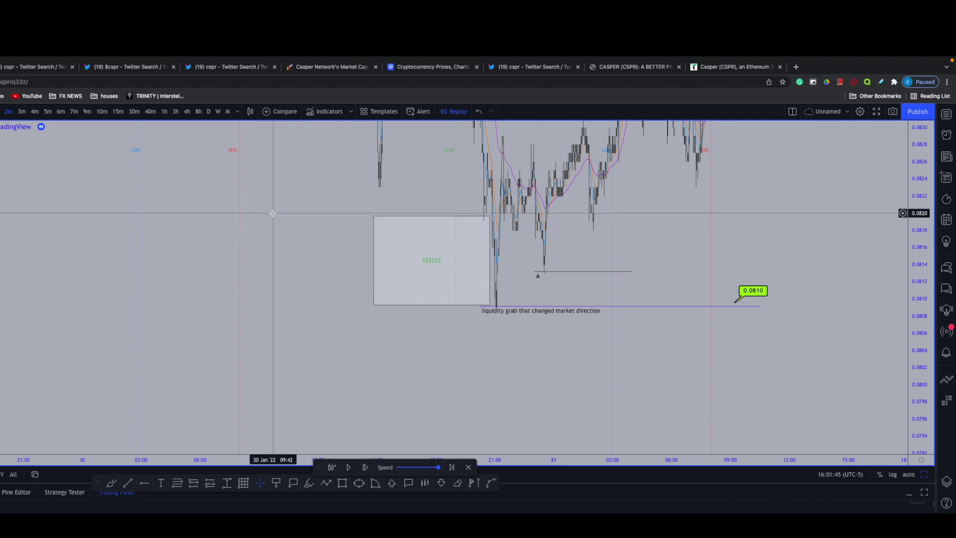
pyautogui.moveTo(272, 213); pyautogui.dragTo(205, 311)
pyautogui.scroll(3, 239, 309)
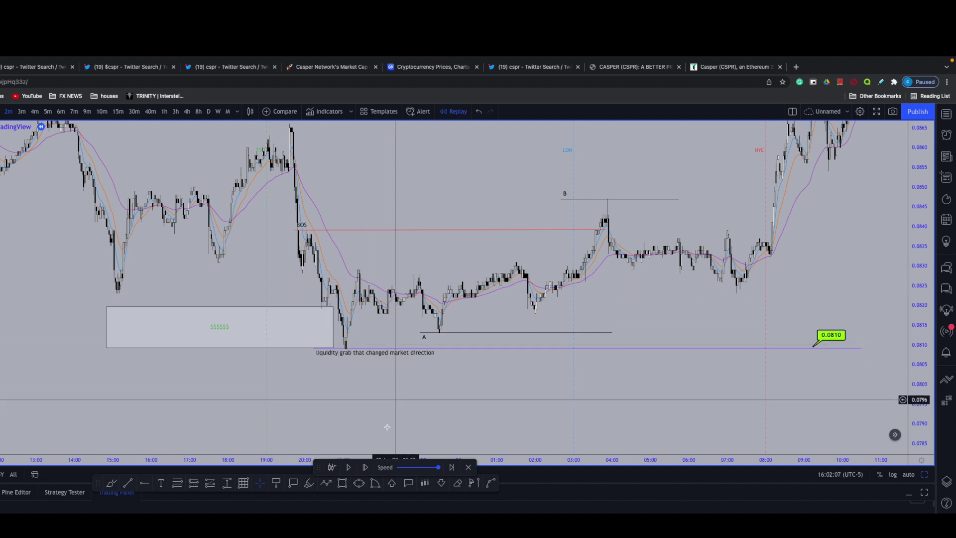
# Draw a blue path from the 0.0810 grab low through the intermediate swings up to the 31 Jan high B, and delete it
pyautogui.click(346, 346)
pyautogui.click(367, 259)
pyautogui.click(515, 261)
pyautogui.click(530, 315)
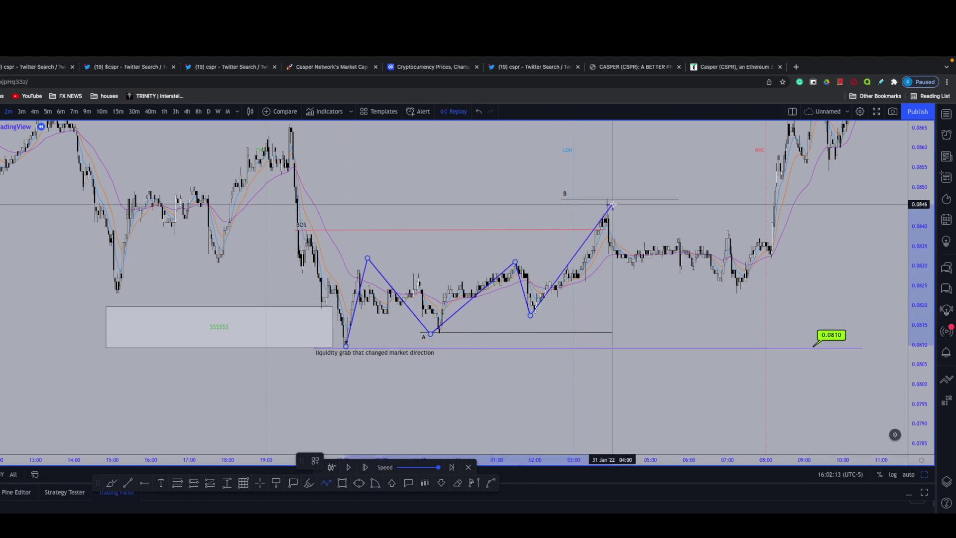
pyautogui.click(611, 205)
pyautogui.scroll(2, 349, 257)
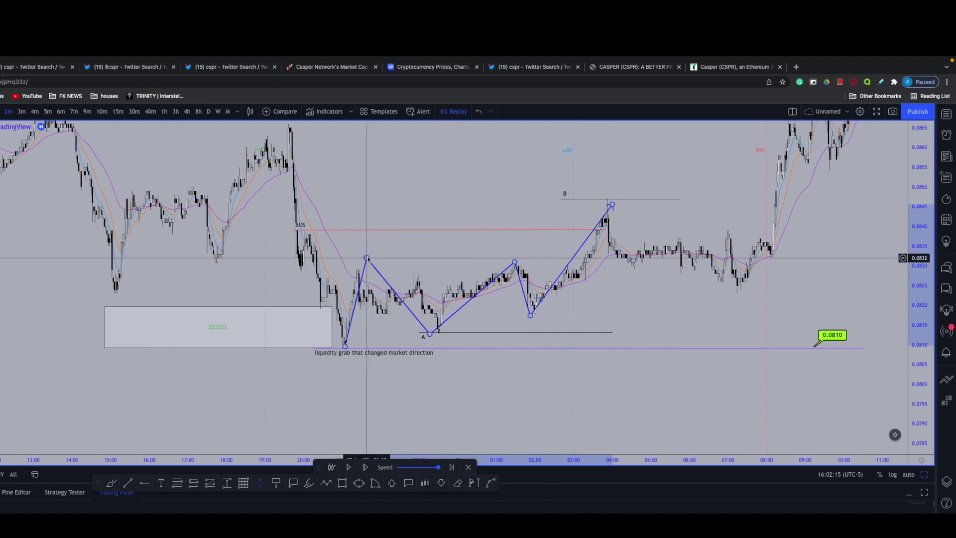
pyautogui.press('Delete')
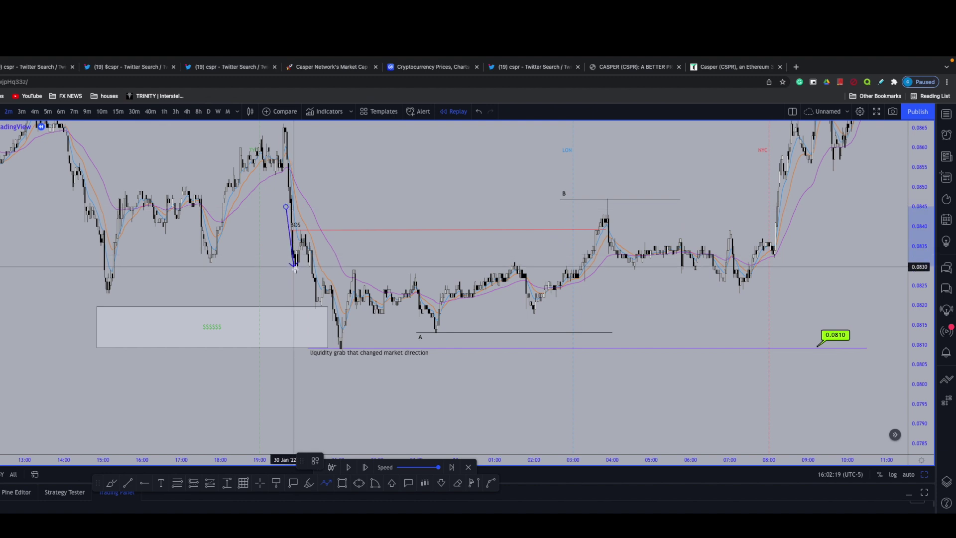
# Draw a blue path of lower highs and lower lows from the BOS drop past 0.0810 to about 0.0787, and delete it
pyautogui.click(310, 230)
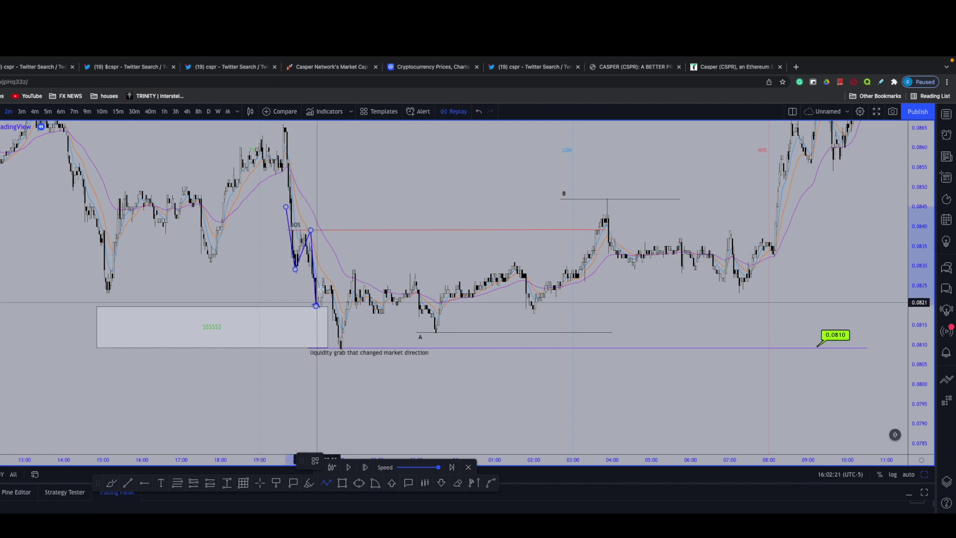
pyautogui.click(329, 275)
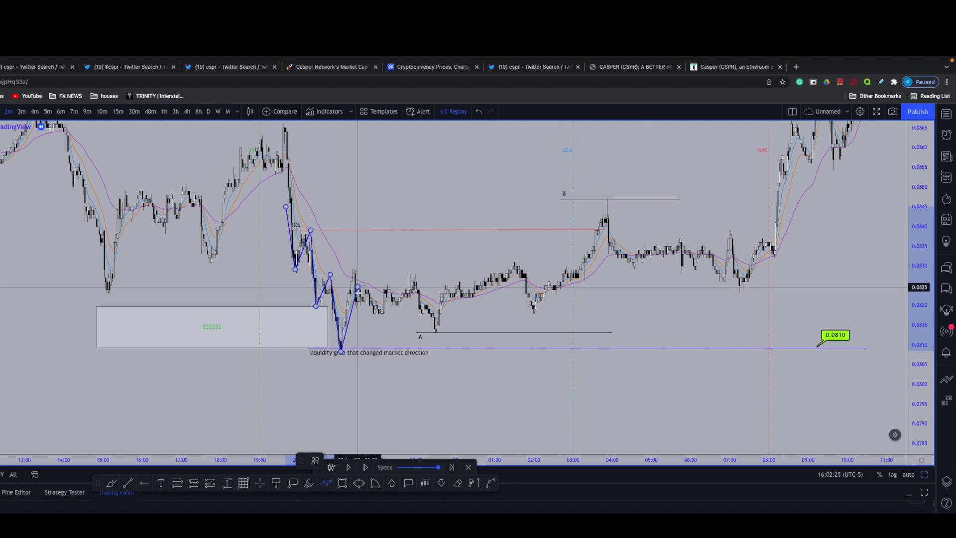
pyautogui.click(357, 287)
pyautogui.click(379, 388)
pyautogui.click(408, 332)
pyautogui.doubleClick(432, 434)
pyautogui.click(357, 315)
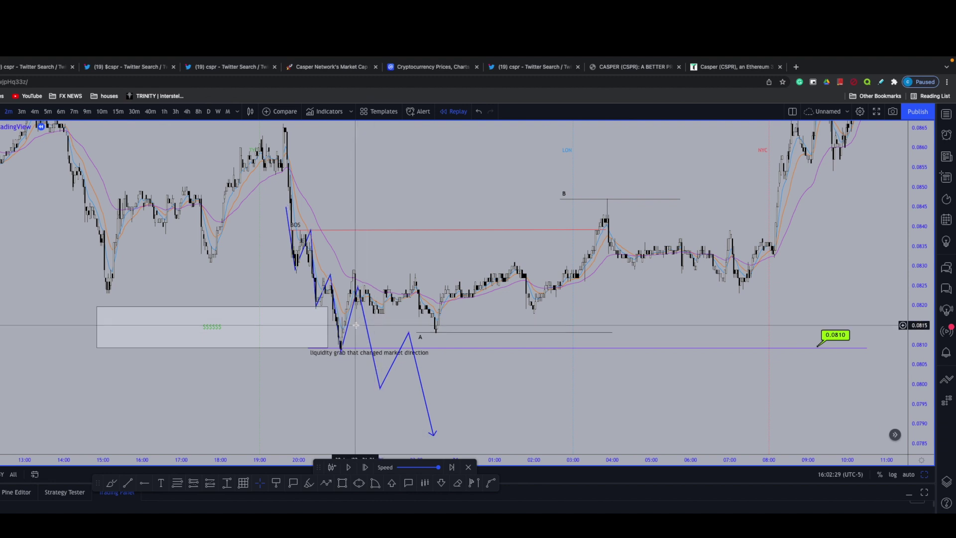
pyautogui.click(365, 321)
pyautogui.press('Delete')
# Draw a trend line from the 30 Jan 14:48 low at 0.0823 up to the BOS level and apply the black $$$$$ liquidity template
pyautogui.moveTo(313, 258); pyautogui.dragTo(411, 228)
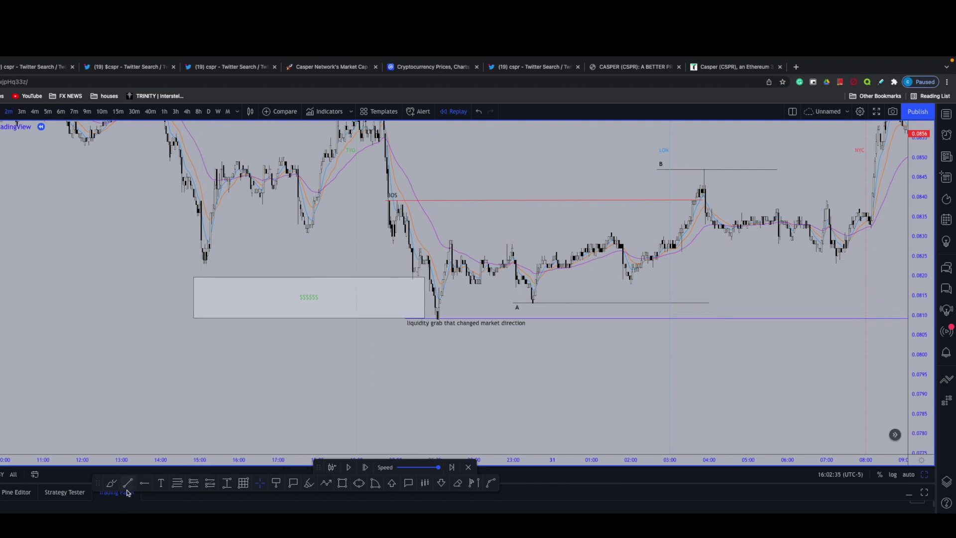
pyautogui.click(191, 265)
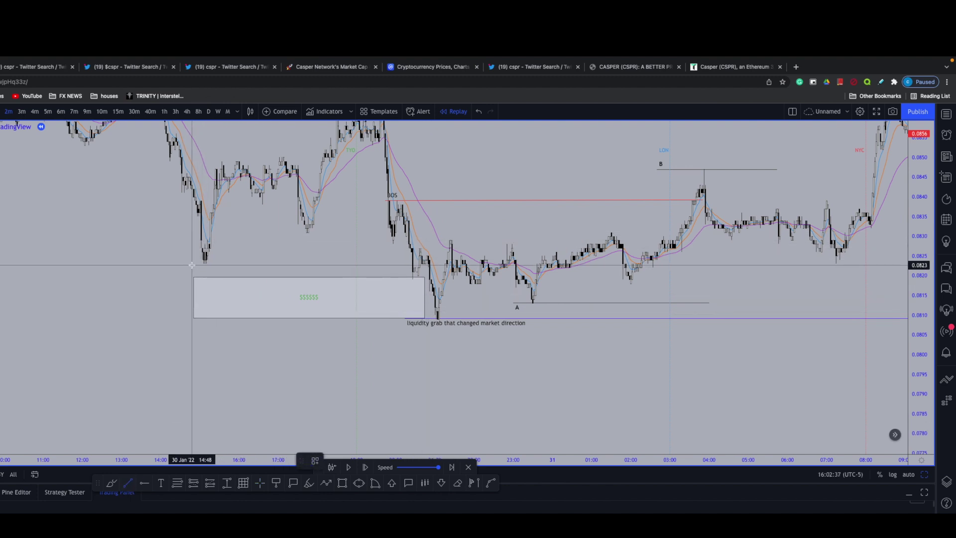
pyautogui.doubleClick(388, 200)
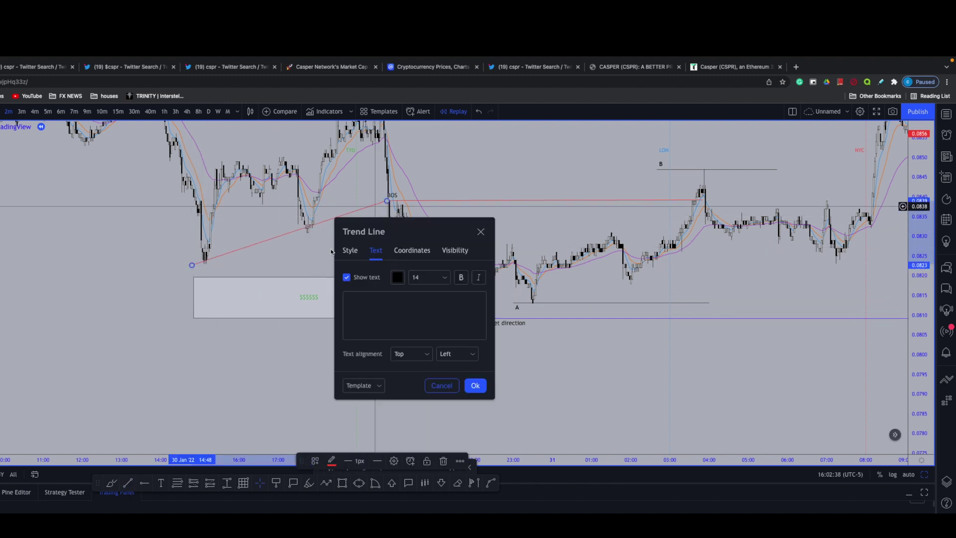
pyautogui.click(375, 385)
pyautogui.click(326, 420)
pyautogui.hscroll(5, 278, 384)
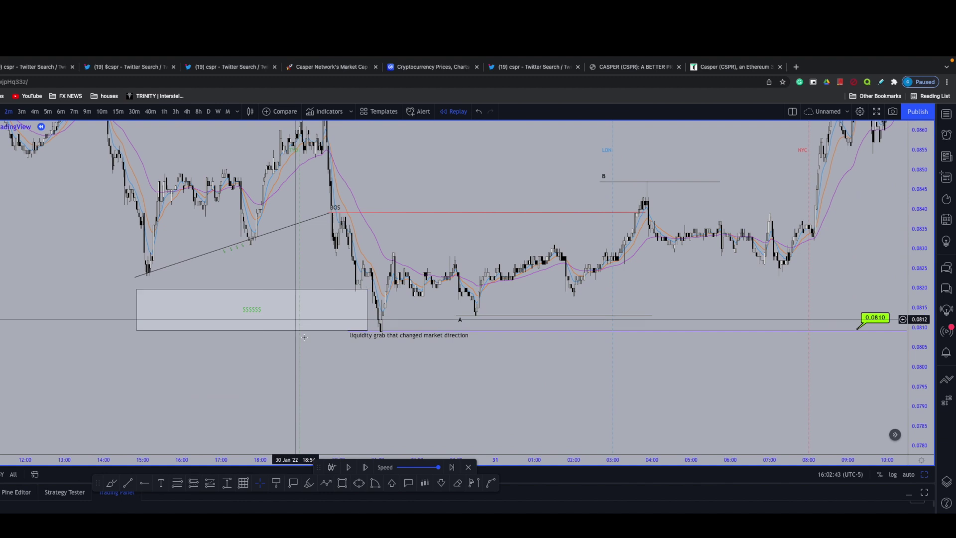
pyautogui.hscroll(3, 320, 340)
pyautogui.click(336, 340)
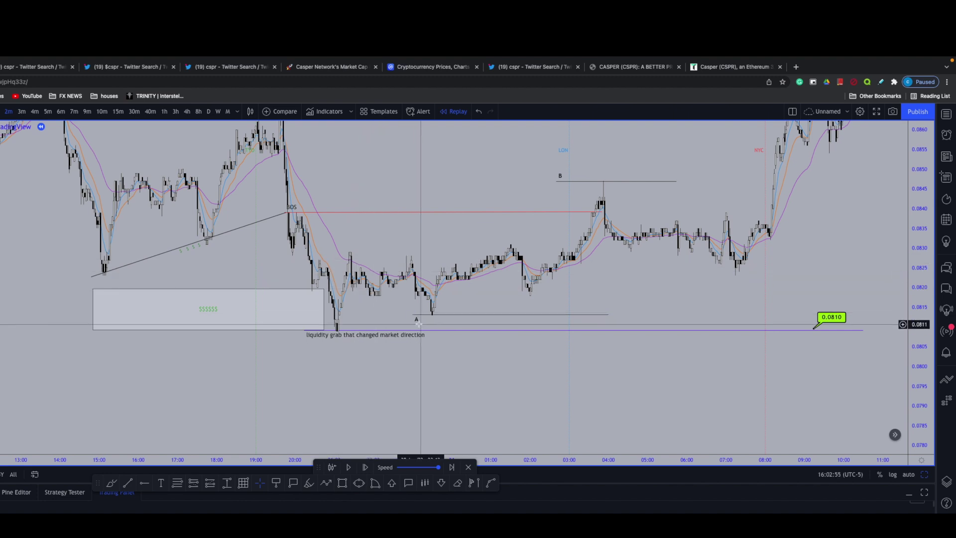
# Brush red marks around the swing high near 0.0829, the drop and bounce through about 0.0826, the liquidity box and the grab low
pyautogui.scroll(3, 344, 304)
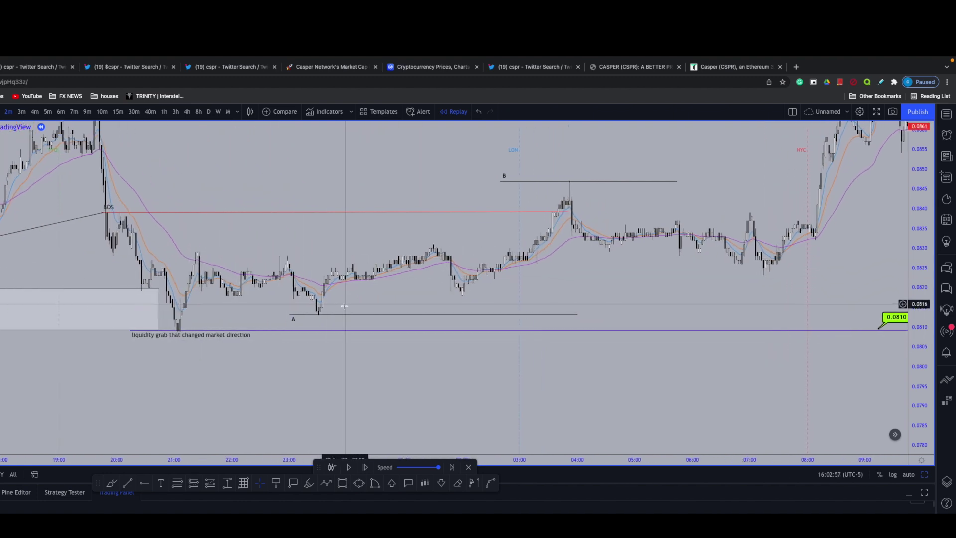
pyautogui.click(111, 483)
pyautogui.moveTo(202, 246)
pyautogui.mouseDown()
pyautogui.moveTo(202, 260)
pyautogui.moveTo(199, 250)
pyautogui.mouseUp()
pyautogui.moveTo(117, 261)
pyautogui.mouseDown()
pyautogui.moveTo(177, 267)
pyautogui.moveTo(179, 329)
pyautogui.mouseUp()
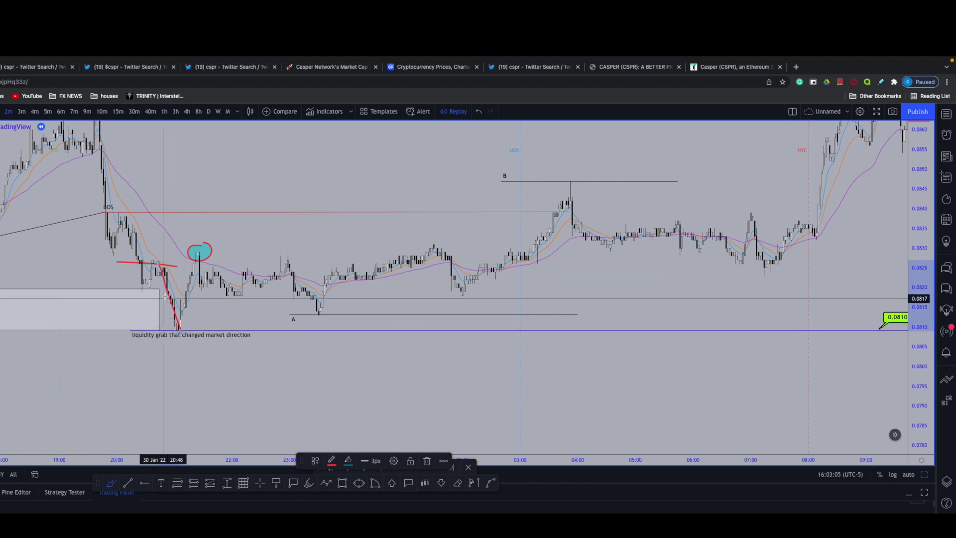
pyautogui.moveTo(166, 289); pyautogui.dragTo(143, 288)
pyautogui.moveTo(9, 309)
pyautogui.mouseDown()
pyautogui.moveTo(178, 328)
pyautogui.moveTo(192, 250)
pyautogui.moveTo(105, 264)
pyautogui.mouseUp()
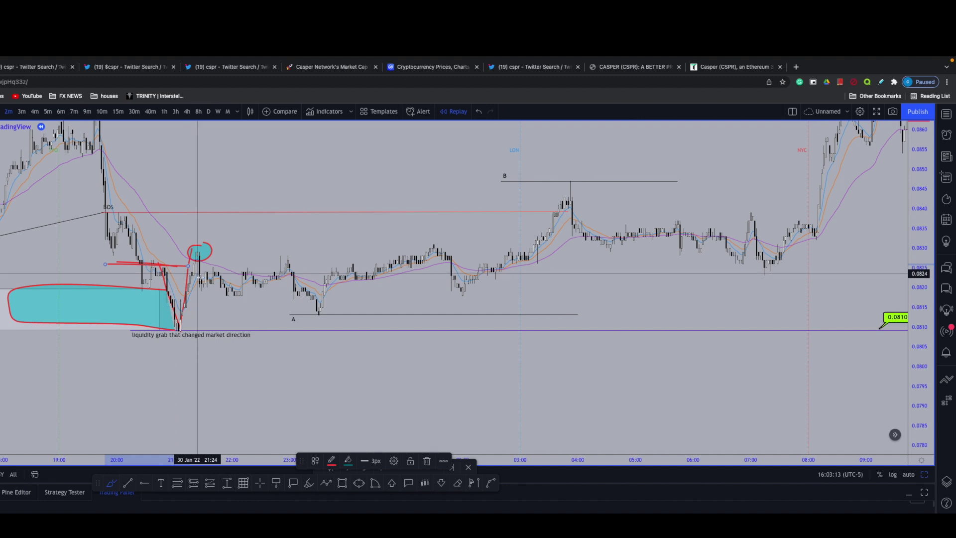
pyautogui.scroll(-2, 197, 276)
pyautogui.moveTo(217, 325)
pyautogui.mouseDown()
pyautogui.moveTo(182, 338)
pyautogui.moveTo(225, 336)
pyautogui.moveTo(219, 324)
pyautogui.mouseUp()
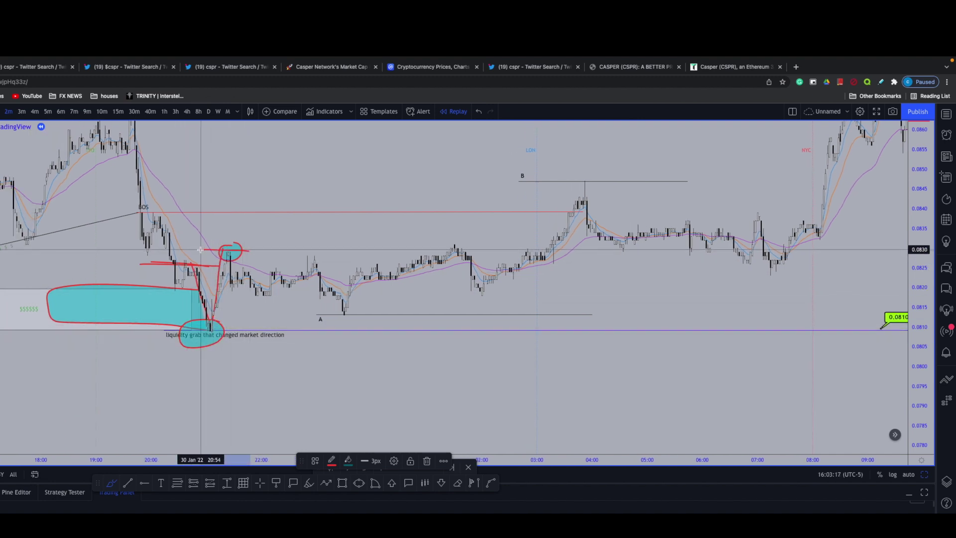
# Brush a level across the 0.0810 grab low, strokes heading below it, and the decline from the circled swing high to A
pyautogui.scroll(-3, 204, 254)
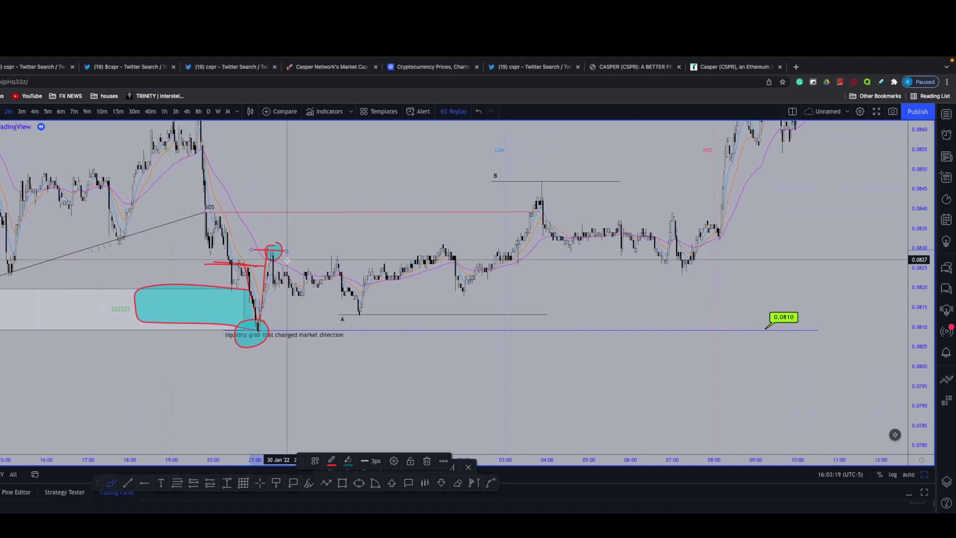
pyautogui.moveTo(282, 333); pyautogui.dragTo(219, 332)
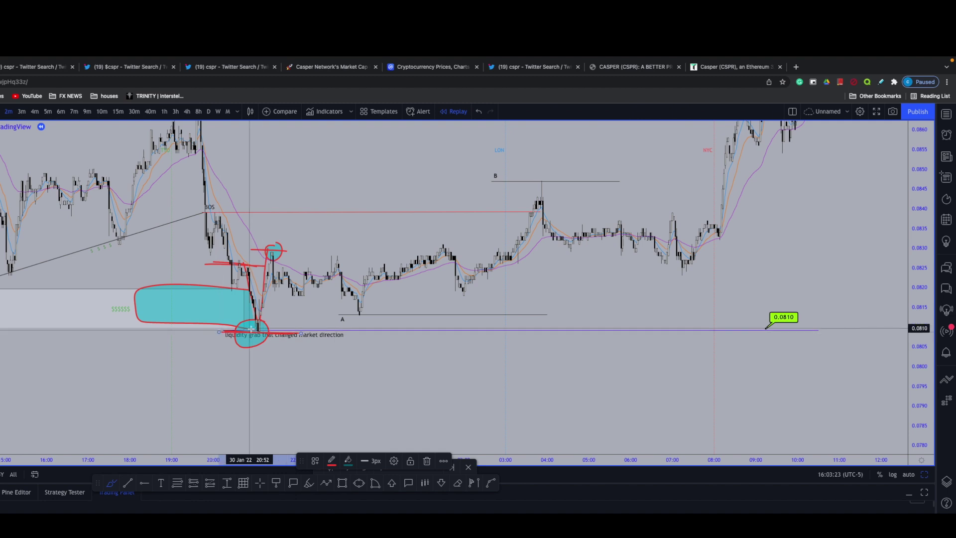
pyautogui.moveTo(361, 367)
pyautogui.mouseDown()
pyautogui.moveTo(306, 344)
pyautogui.moveTo(261, 341)
pyautogui.moveTo(277, 351)
pyautogui.mouseUp()
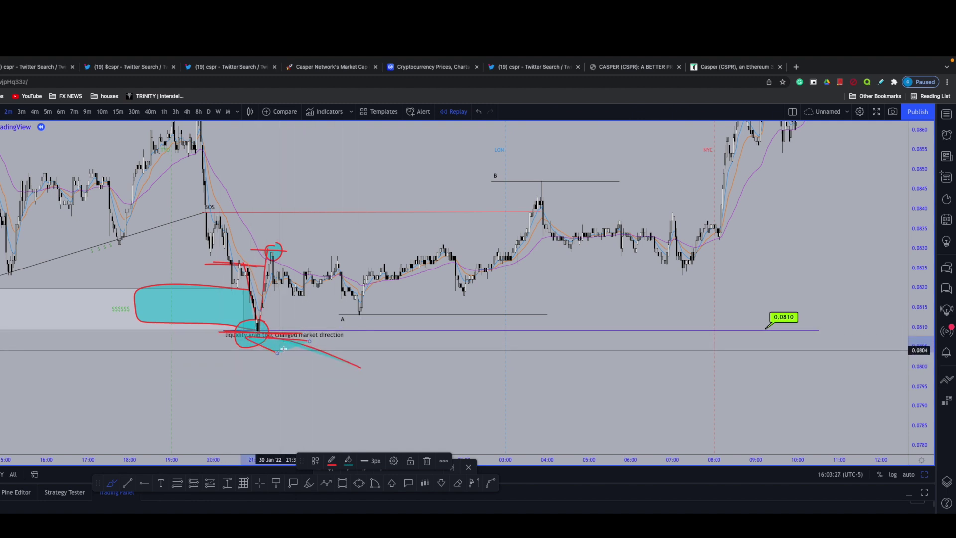
pyautogui.moveTo(273, 252)
pyautogui.mouseDown()
pyautogui.moveTo(351, 318)
pyautogui.moveTo(307, 317)
pyautogui.mouseUp()
pyautogui.moveTo(251, 331); pyautogui.dragTo(273, 249)
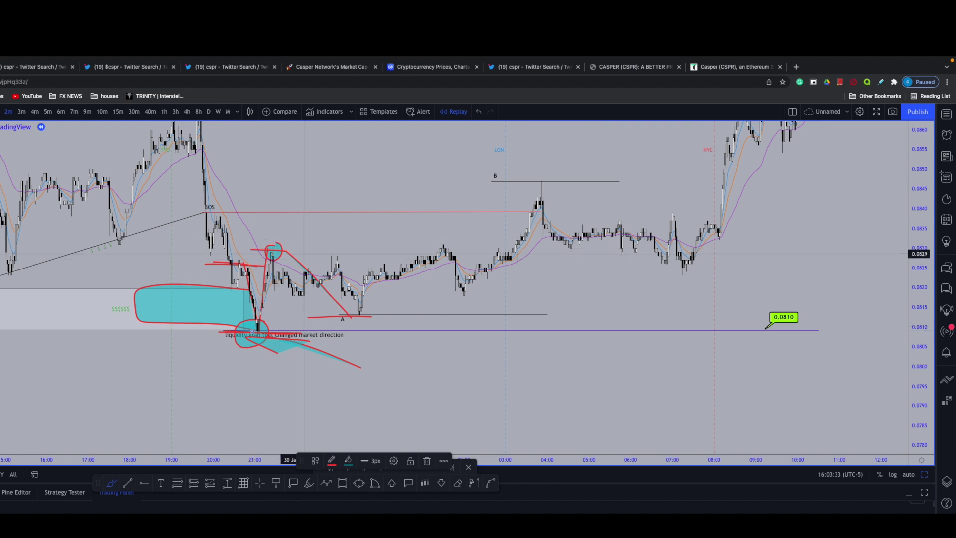
# Brush the rise from A to the 0.0830 level, and the following pullback and rally into a circled high B
pyautogui.moveTo(359, 315)
pyautogui.mouseDown()
pyautogui.moveTo(442, 245)
pyautogui.moveTo(236, 248)
pyautogui.mouseUp()
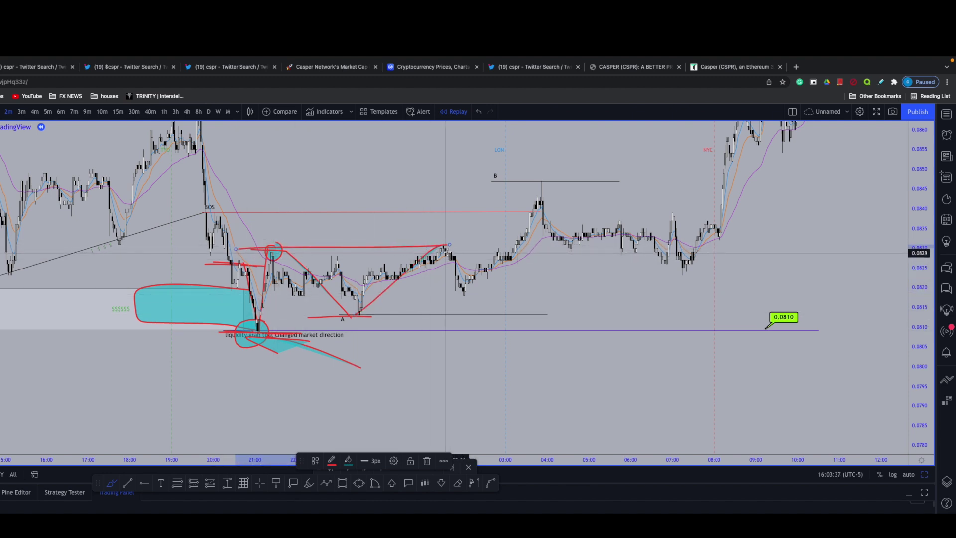
pyautogui.moveTo(480, 158); pyautogui.dragTo(514, 158)
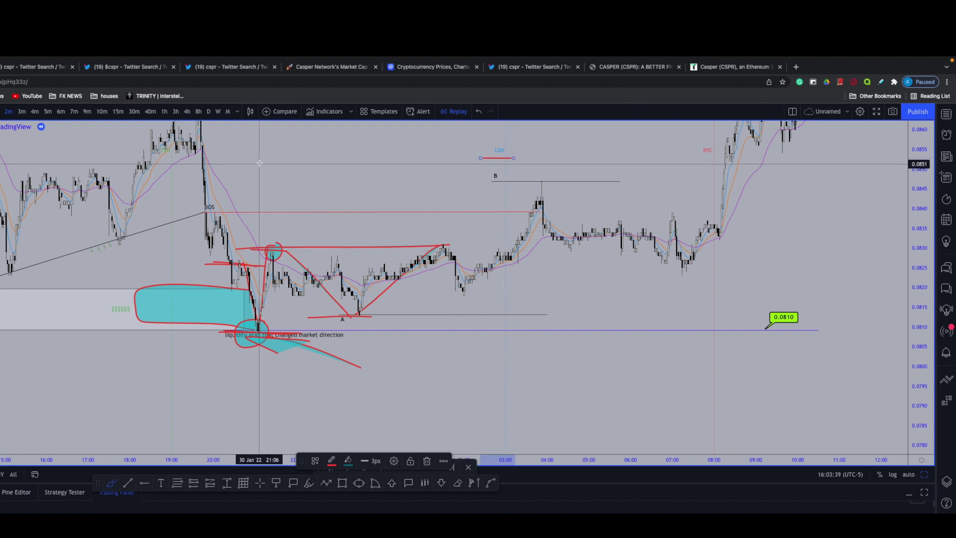
pyautogui.moveTo(246, 145); pyautogui.dragTo(315, 146)
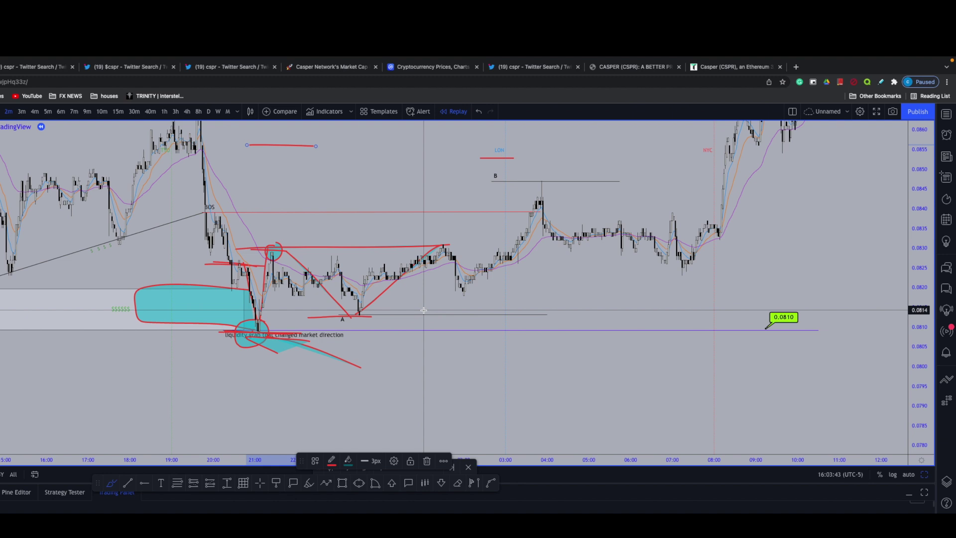
pyautogui.moveTo(441, 246)
pyautogui.mouseDown()
pyautogui.moveTo(463, 294)
pyautogui.moveTo(540, 196)
pyautogui.moveTo(525, 187)
pyautogui.moveTo(546, 179)
pyautogui.mouseUp()
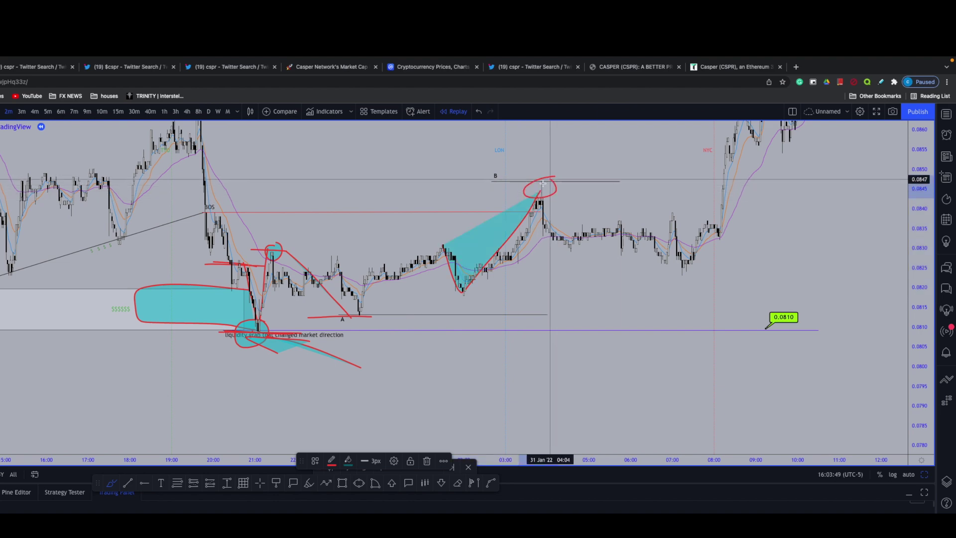
pyautogui.scroll(-3, 546, 179)
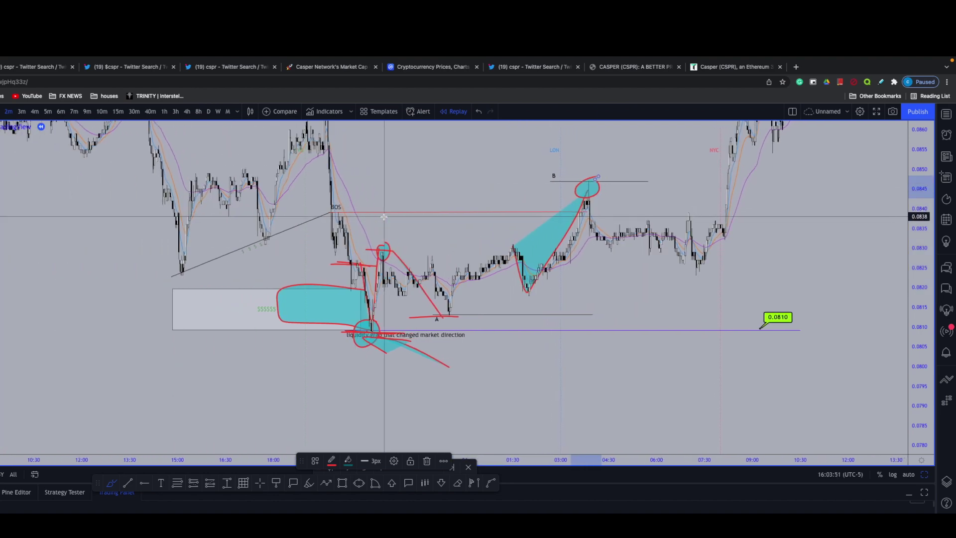
# Brush the lower highs and lower lows from the BOS drop to the grab low, and the bounce past the circled swing high
pyautogui.scroll(2, 319, 149)
pyautogui.moveTo(327, 135)
pyautogui.mouseDown()
pyautogui.moveTo(337, 254)
pyautogui.moveTo(349, 210)
pyautogui.mouseUp()
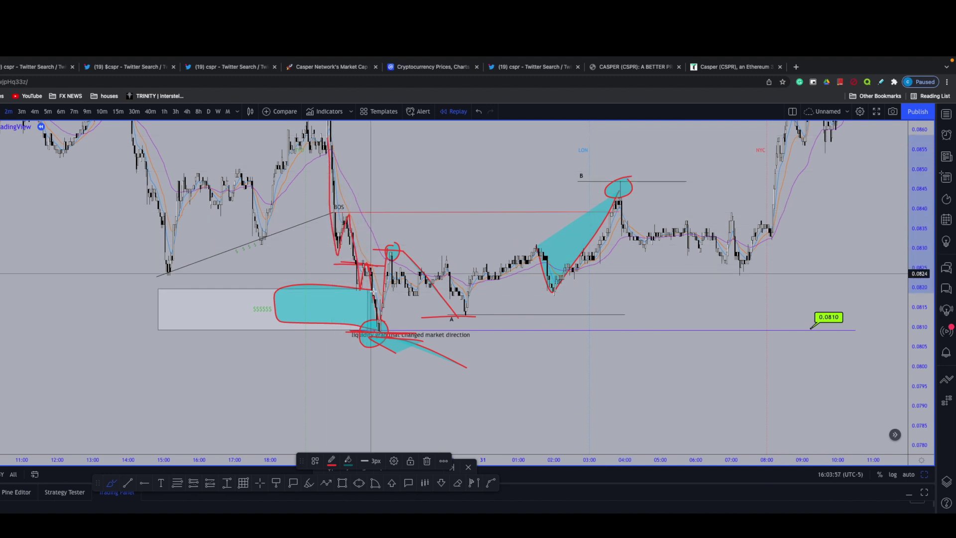
pyautogui.moveTo(381, 335); pyautogui.dragTo(382, 334)
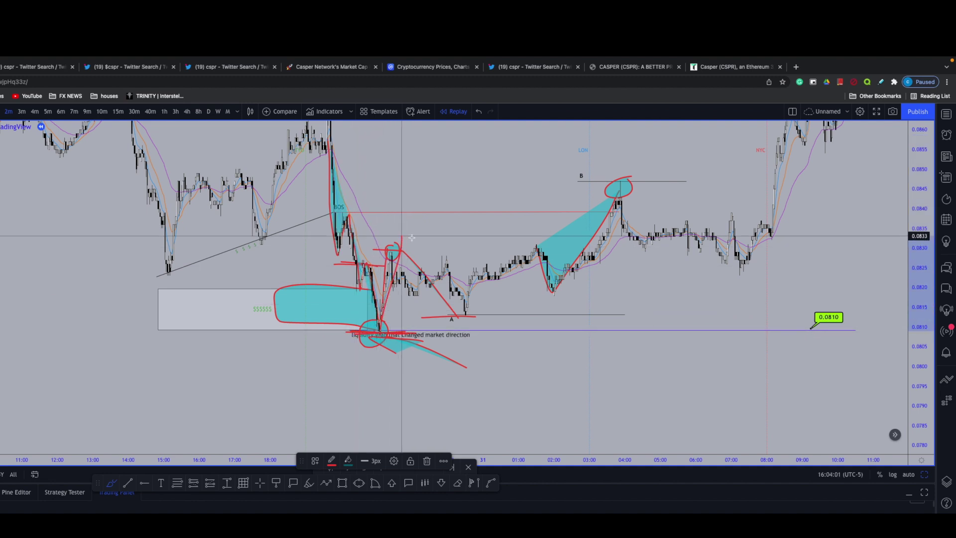
pyautogui.moveTo(409, 233); pyautogui.dragTo(371, 265)
pyautogui.moveTo(402, 233)
pyautogui.mouseDown()
pyautogui.moveTo(454, 315)
pyautogui.moveTo(528, 249)
pyautogui.moveTo(551, 294)
pyautogui.moveTo(612, 175)
pyautogui.mouseUp()
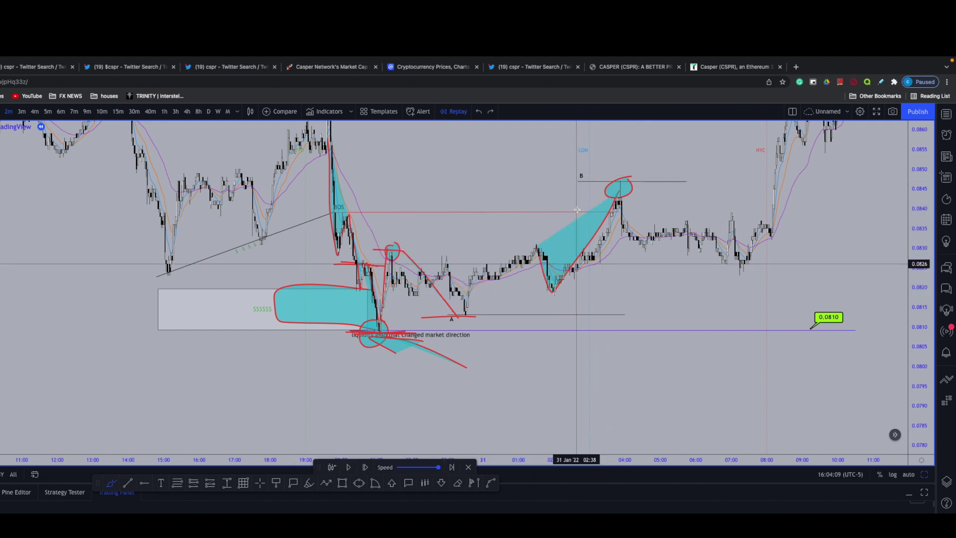
# Undo the brushed decline, A and B swings and grab-low strokes, back to the circled swing high, liquidity box and circled low
pyautogui.hscroll(3, 572, 210)
pyautogui.hotkey('ctrl', 'z')
pyautogui.hotkey('ctrl', 'z')
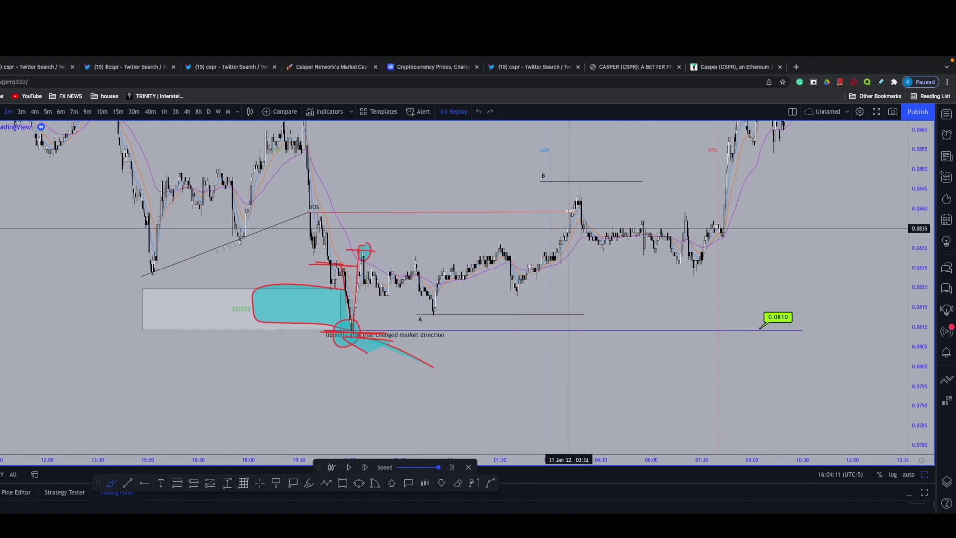
pyautogui.scroll(3, 567, 211)
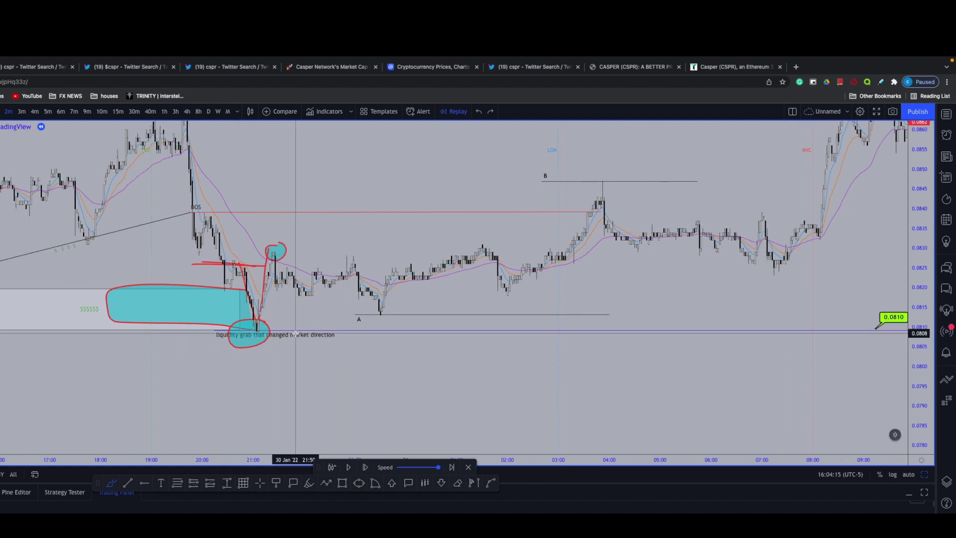
# Circle the grab low again and underline level A with the brush; outline the A-to-B swing with an oval and undo that outline
pyautogui.scroll(-5, 295, 334)
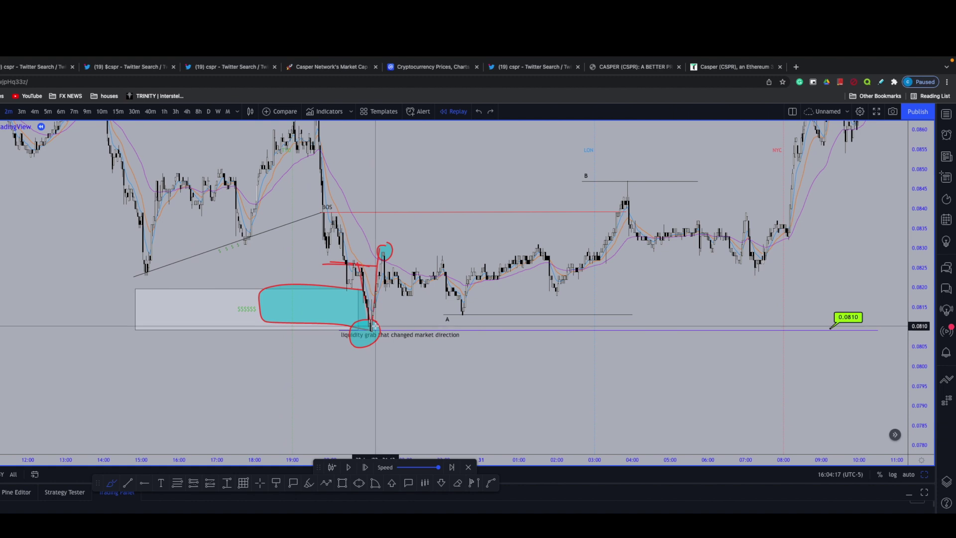
pyautogui.moveTo(377, 320); pyautogui.dragTo(353, 346)
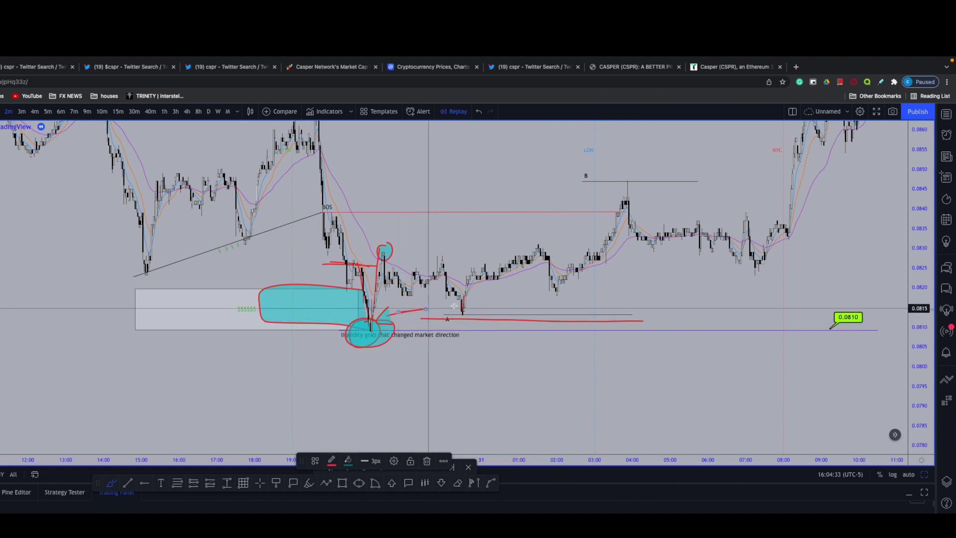
pyautogui.moveTo(468, 311)
pyautogui.mouseDown()
pyautogui.moveTo(532, 244)
pyautogui.moveTo(549, 282)
pyautogui.moveTo(625, 195)
pyautogui.moveTo(408, 279)
pyautogui.moveTo(618, 181)
pyautogui.moveTo(575, 185)
pyautogui.mouseUp()
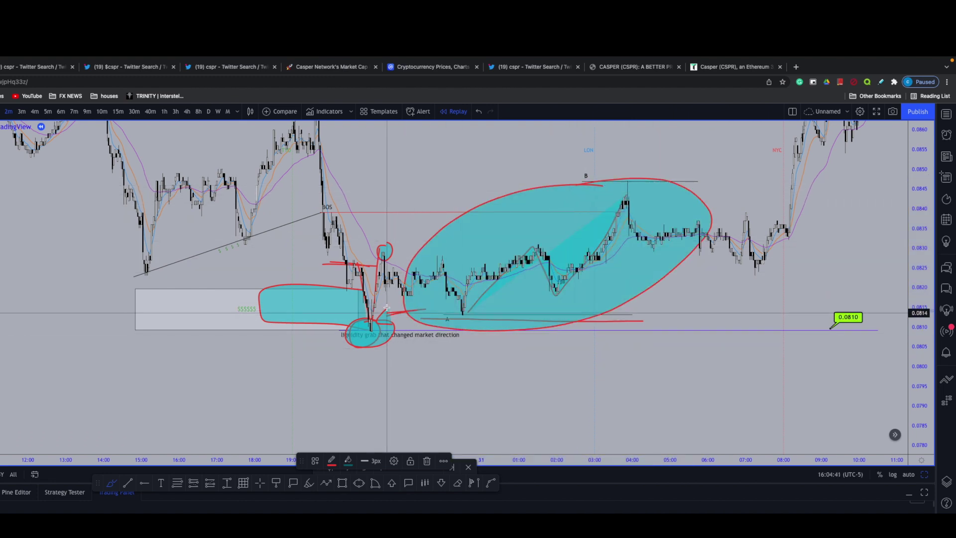
pyautogui.scroll(-3, 502, 317)
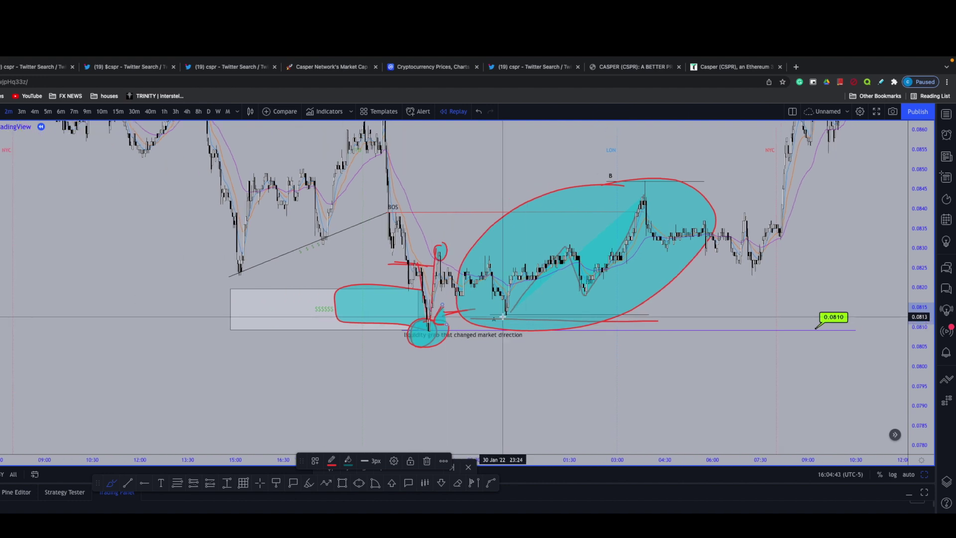
pyautogui.hotkey('ctrl', 'z')
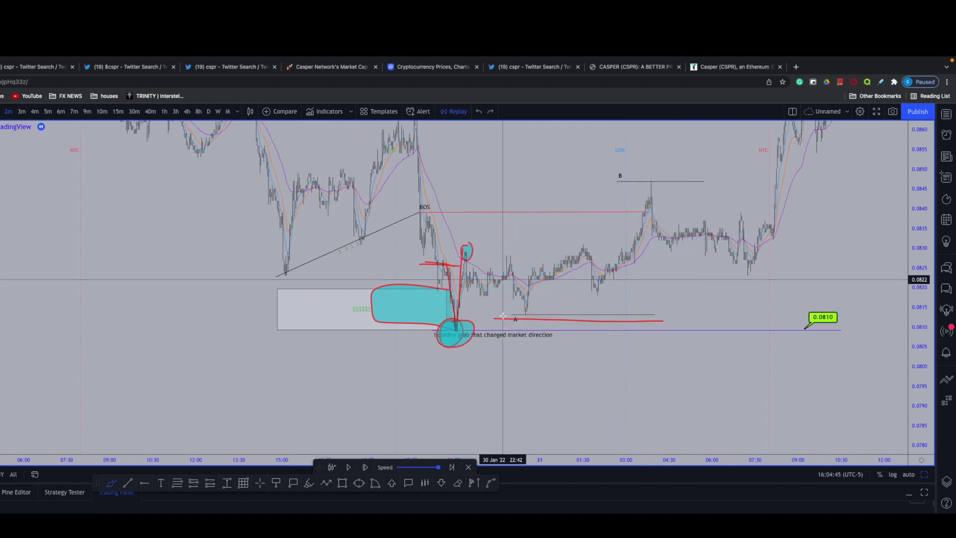
# Brush a filled arc beneath the A-to-B swing and a second line along level A, with a stroke back toward the grab low
pyautogui.moveTo(495, 322)
pyautogui.mouseDown()
pyautogui.moveTo(513, 336)
pyautogui.moveTo(678, 262)
pyautogui.mouseUp()
pyautogui.hscroll(3, 597, 299)
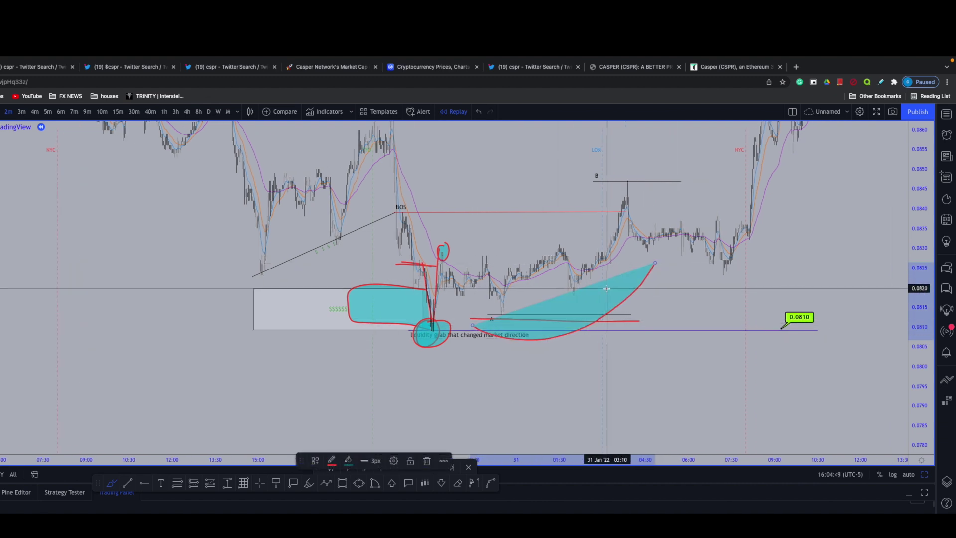
pyautogui.moveTo(609, 315)
pyautogui.mouseDown()
pyautogui.moveTo(450, 312)
pyautogui.moveTo(431, 324)
pyautogui.mouseUp()
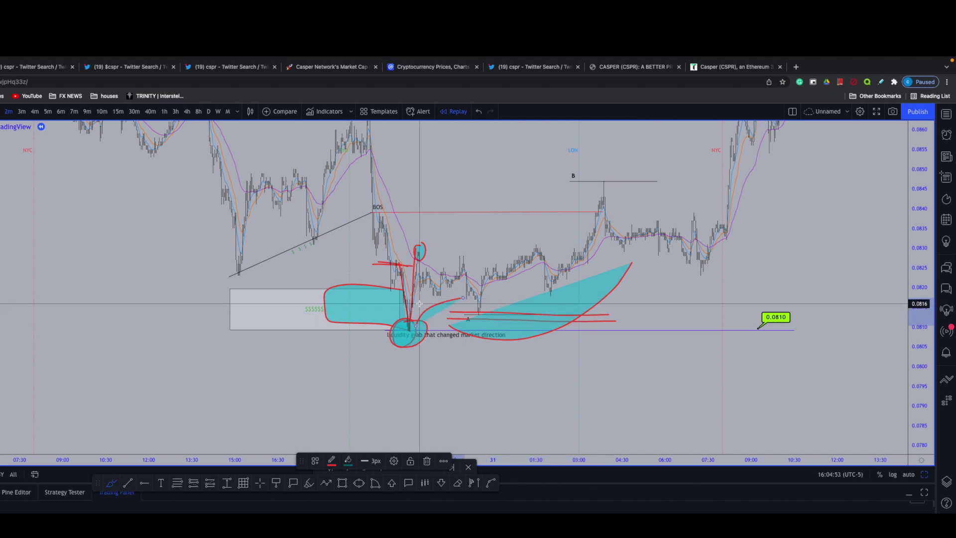
# Brush the zigzag path from A up to B and a line along level B, and undo these strokes
pyautogui.moveTo(481, 310)
pyautogui.mouseDown()
pyautogui.moveTo(520, 244)
pyautogui.moveTo(549, 294)
pyautogui.mouseUp()
pyautogui.moveTo(591, 213)
pyautogui.mouseDown()
pyautogui.moveTo(606, 186)
pyautogui.moveTo(614, 209)
pyautogui.mouseUp()
pyautogui.moveTo(656, 181); pyautogui.dragTo(538, 183)
pyautogui.moveTo(614, 209)
pyautogui.mouseDown()
pyautogui.moveTo(630, 244)
pyautogui.moveTo(649, 229)
pyautogui.moveTo(670, 238)
pyautogui.moveTo(683, 277)
pyautogui.mouseUp()
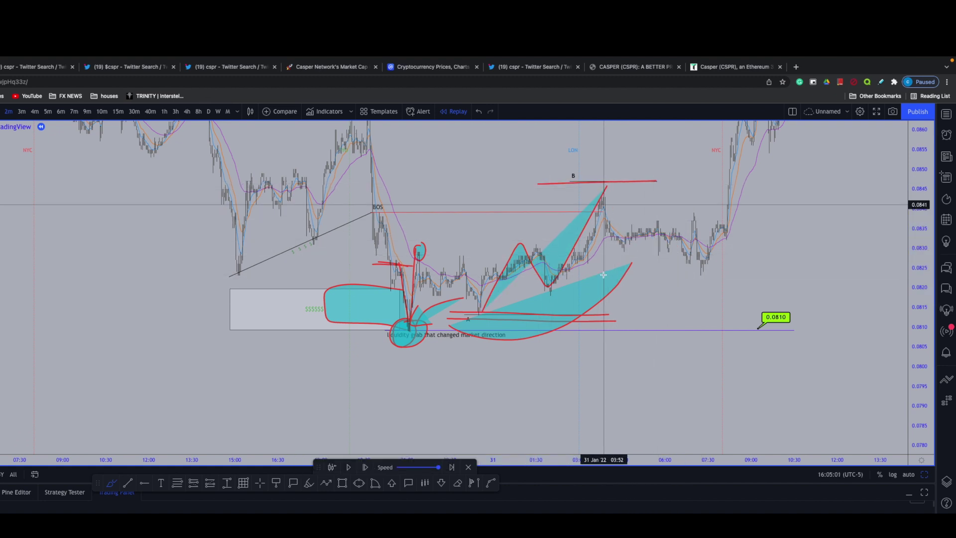
pyautogui.hotkey('ctrl', 'z')
pyautogui.hotkey('ctrl', 'z')
# Brush a level line at about 0.0853 and an outline around the NYC-session rise, and remove these strokes
pyautogui.scroll(-3, 591, 272)
pyautogui.scroll(-3, 591, 273)
pyautogui.moveTo(594, 157); pyautogui.dragTo(513, 157)
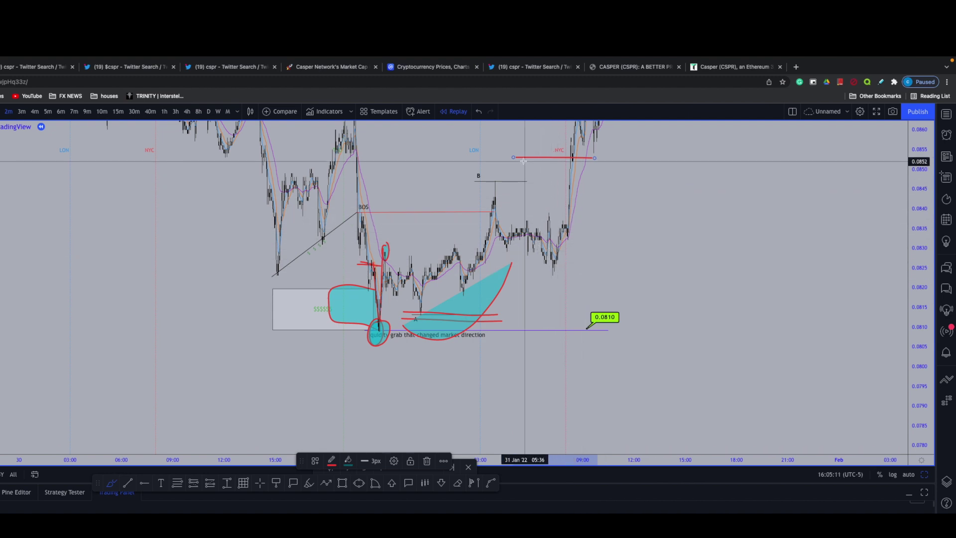
pyautogui.moveTo(548, 162)
pyautogui.mouseDown()
pyautogui.moveTo(559, 289)
pyautogui.moveTo(685, 293)
pyautogui.moveTo(701, 137)
pyautogui.moveTo(550, 159)
pyautogui.mouseUp()
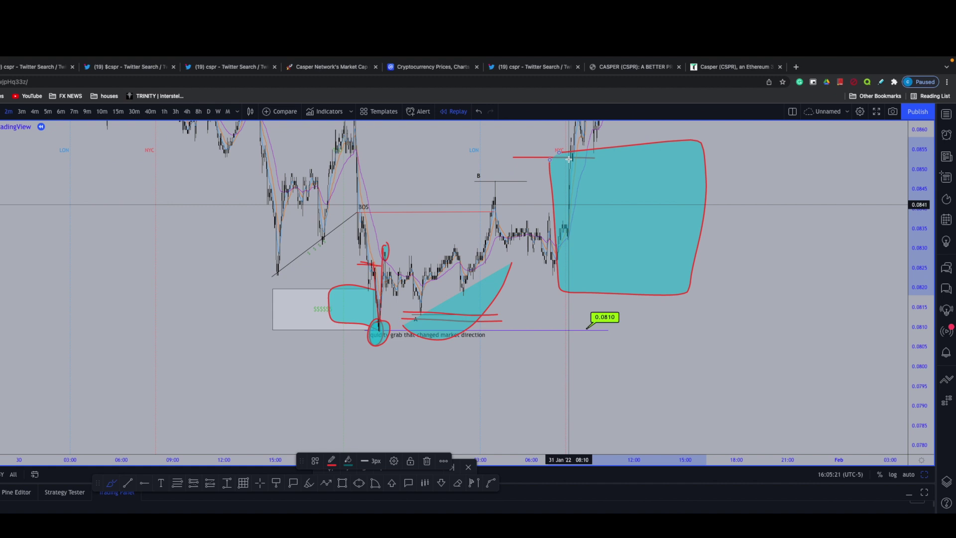
pyautogui.press('Delete')
pyautogui.scroll(2, 548, 199)
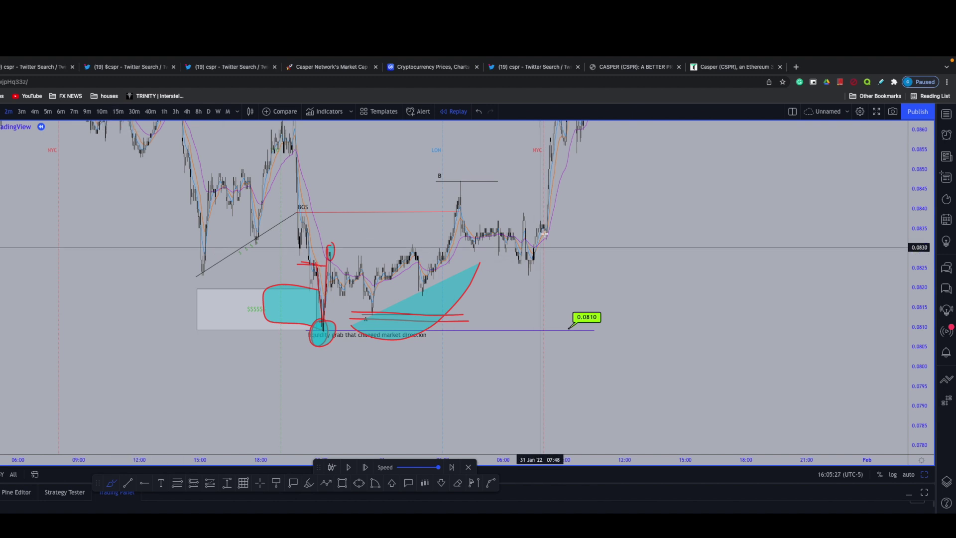
pyautogui.moveTo(514, 185)
pyautogui.mouseDown()
pyautogui.moveTo(341, 189)
pyautogui.moveTo(587, 249)
pyautogui.moveTo(455, 197)
pyautogui.moveTo(399, 279)
pyautogui.mouseUp()
pyautogui.hotkey('ctrl', 'z')
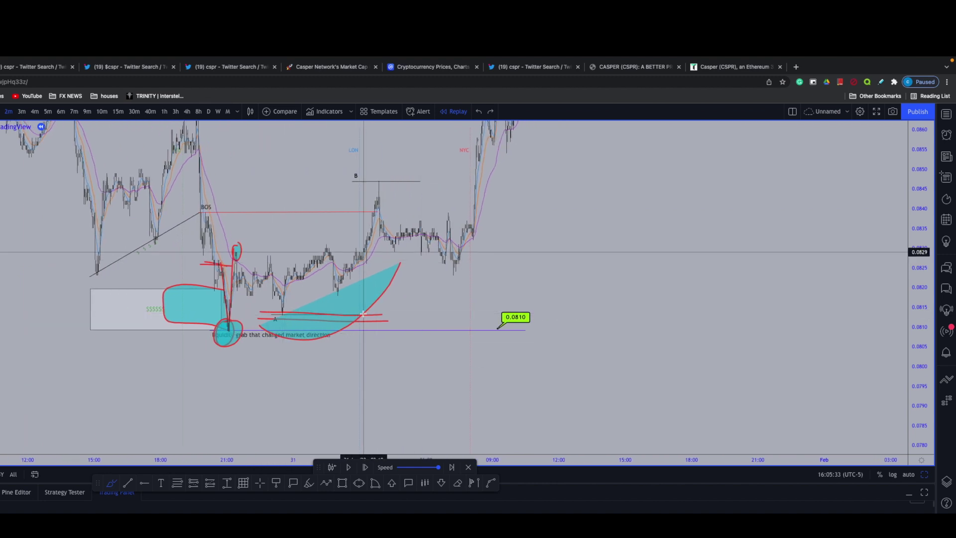
# Brush a line along the recent swing's level B, and mark the larger earlier A-to-B swing with a zigzag, an oval and level lines
pyautogui.moveTo(423, 182); pyautogui.dragTo(316, 184)
pyautogui.scroll(-5, 174, 397)
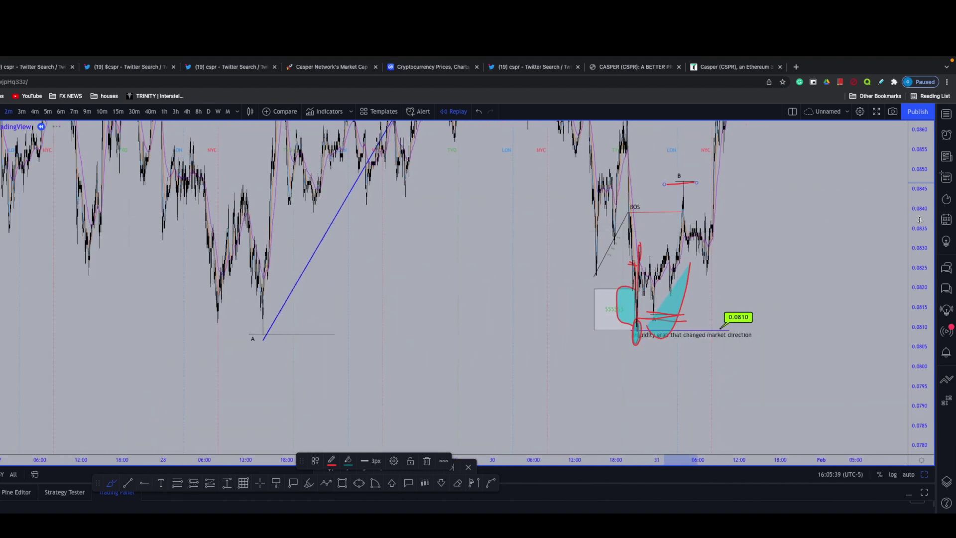
pyautogui.moveTo(916, 279); pyautogui.dragTo(907, 364)
pyautogui.moveTo(247, 300)
pyautogui.mouseDown()
pyautogui.moveTo(231, 320)
pyautogui.moveTo(249, 302)
pyautogui.moveTo(290, 165)
pyautogui.moveTo(308, 263)
pyautogui.moveTo(429, 175)
pyautogui.mouseUp()
pyautogui.moveTo(450, 223)
pyautogui.mouseDown()
pyautogui.moveTo(474, 142)
pyautogui.moveTo(400, 138)
pyautogui.mouseUp()
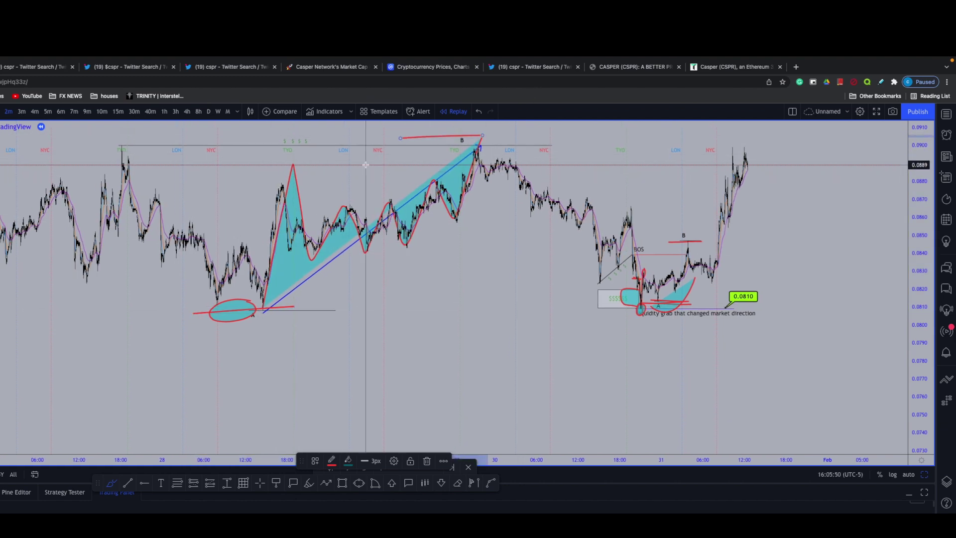
# Draw a Fibonacci retracement over the larger earlier A-to-B swing, extend it to the recent drop and delete it
pyautogui.click(176, 486)
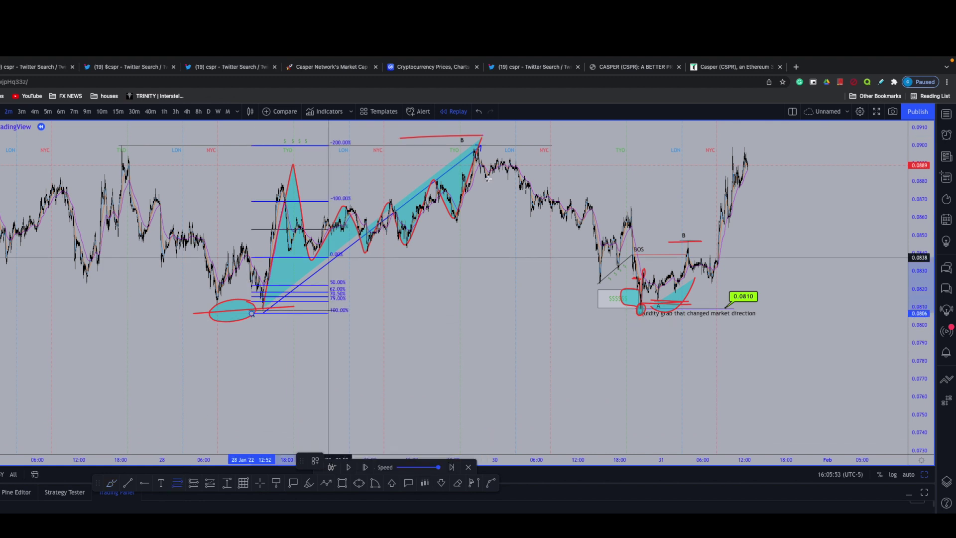
pyautogui.click(637, 143)
pyautogui.click(641, 291)
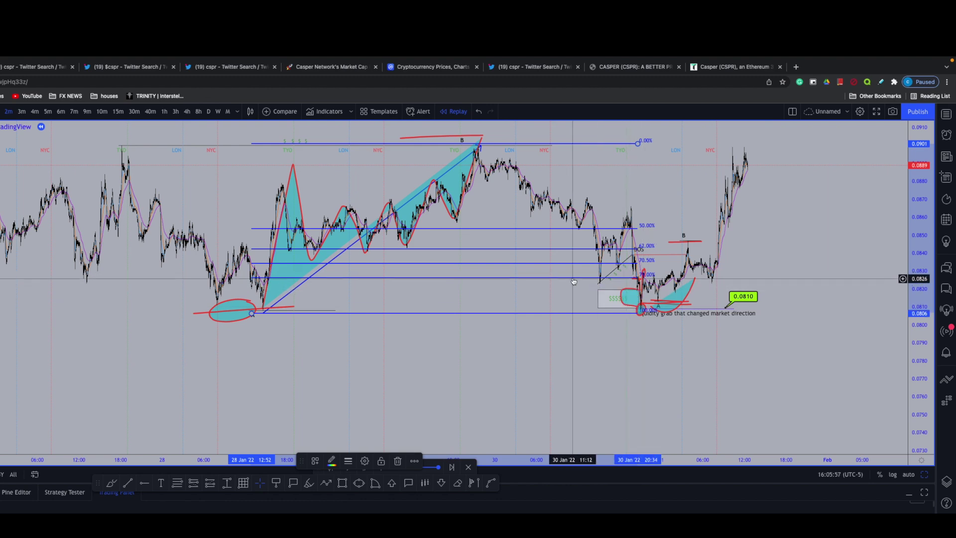
pyautogui.press('Delete')
# Draw a short blue path arrow pointing at the liquidity grab low
pyautogui.scroll(5, 821, 373)
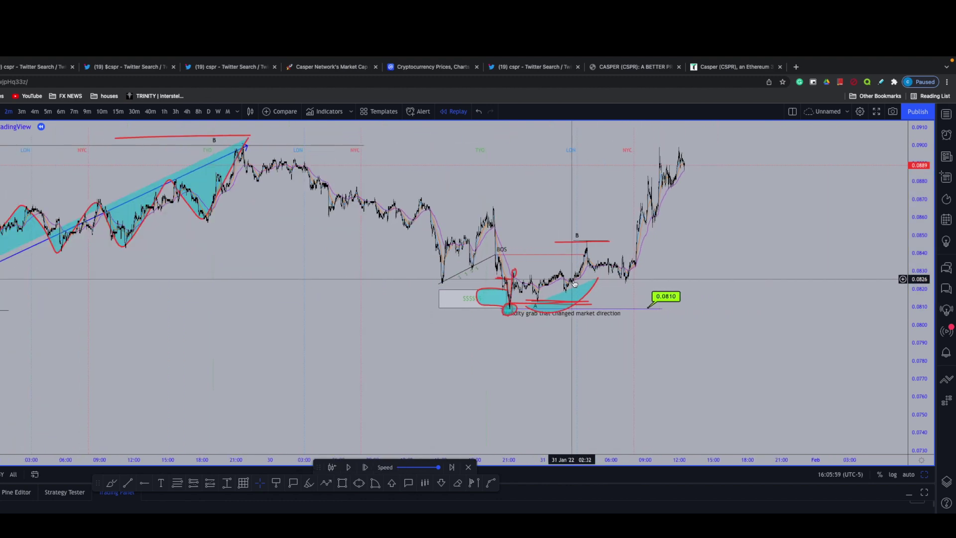
pyautogui.scroll(8, 706, 346)
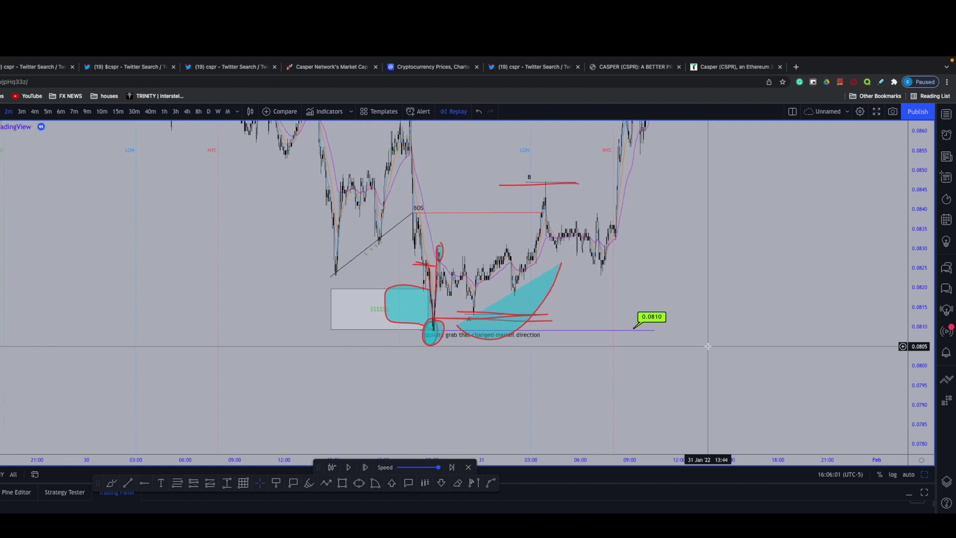
pyautogui.hscroll(-2, 431, 310)
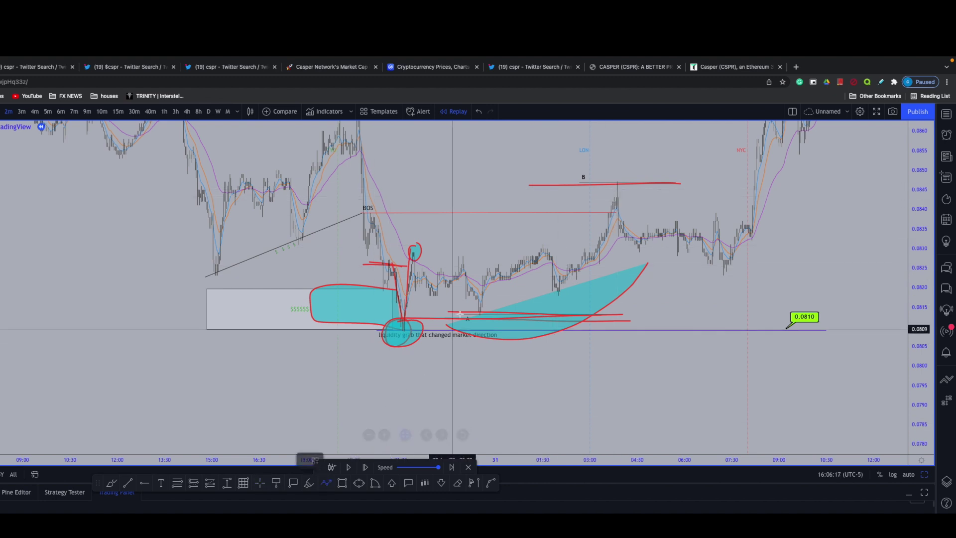
pyautogui.moveTo(439, 309); pyautogui.dragTo(416, 317)
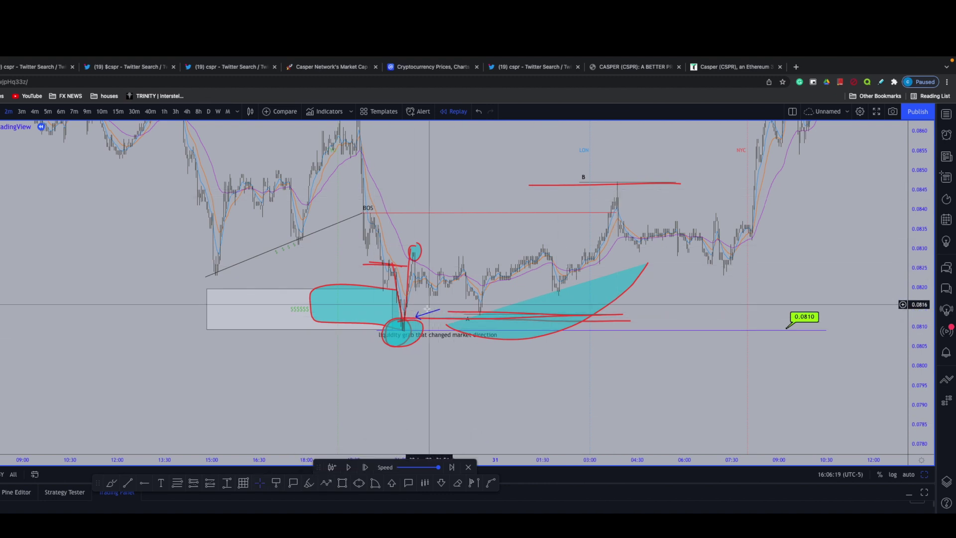
# Draw a blue zigzag path from the liquidity grab low through low A and the intermediate swing points, ending at high B
pyautogui.click(327, 485)
pyautogui.click(418, 251)
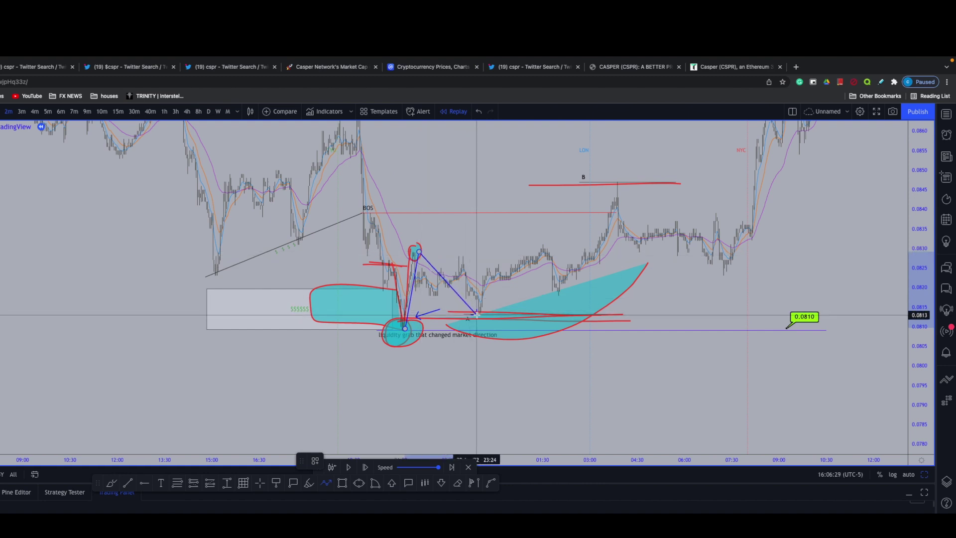
pyautogui.click(477, 315)
pyautogui.click(543, 245)
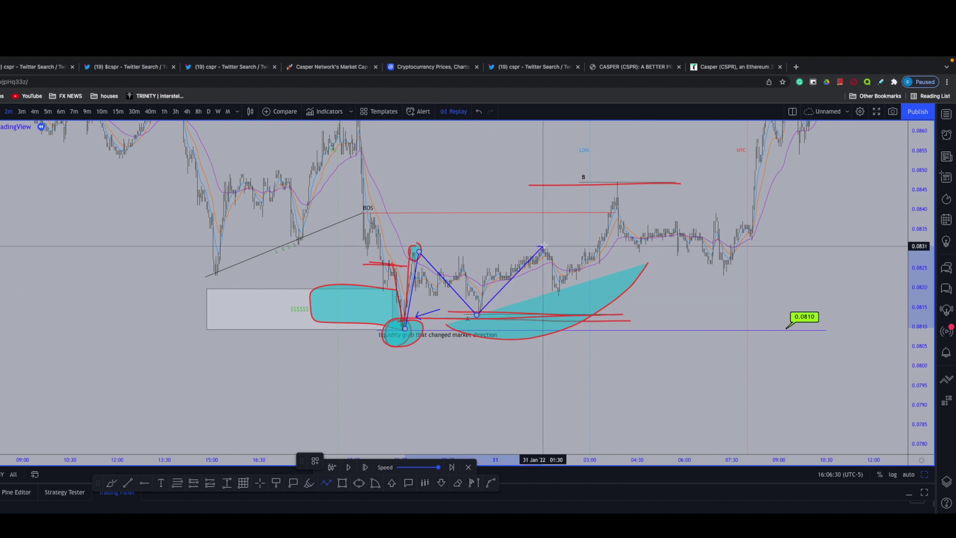
pyautogui.click(557, 302)
pyautogui.doubleClick(617, 182)
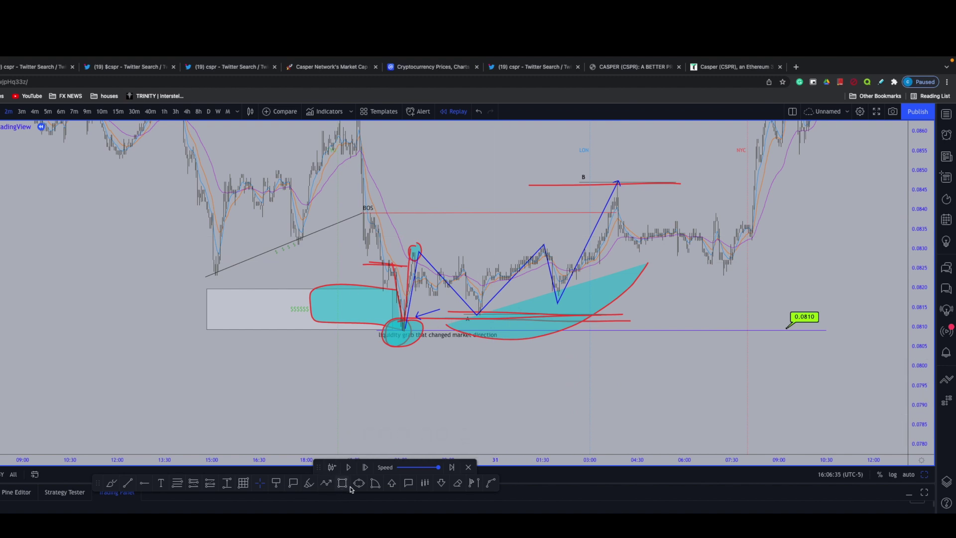
# Enclose the recent A-to-B swing in an ellipse, shift the blue zigzag path slightly, and remove the ellipse
pyautogui.hotkey('alt', 't')
pyautogui.click(628, 171)
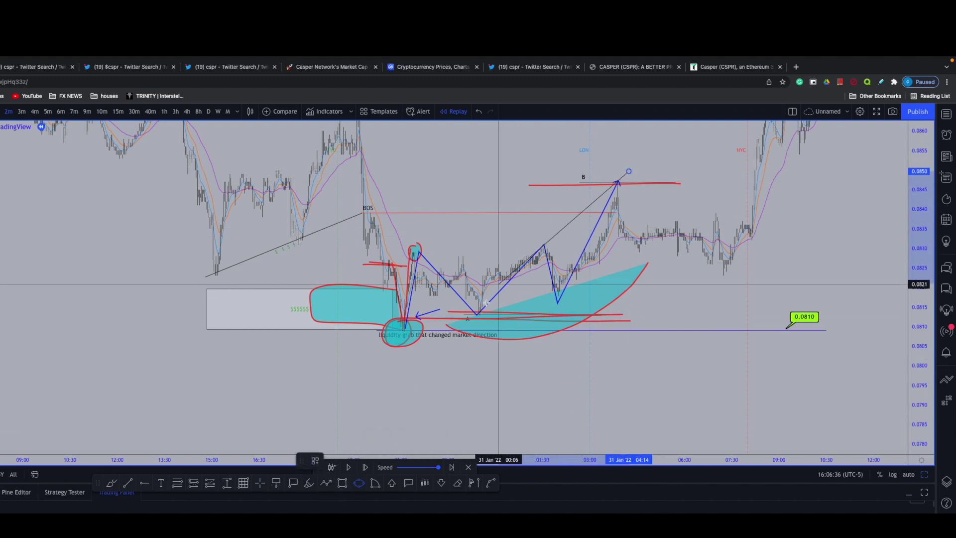
pyautogui.click(477, 314)
pyautogui.click(528, 366)
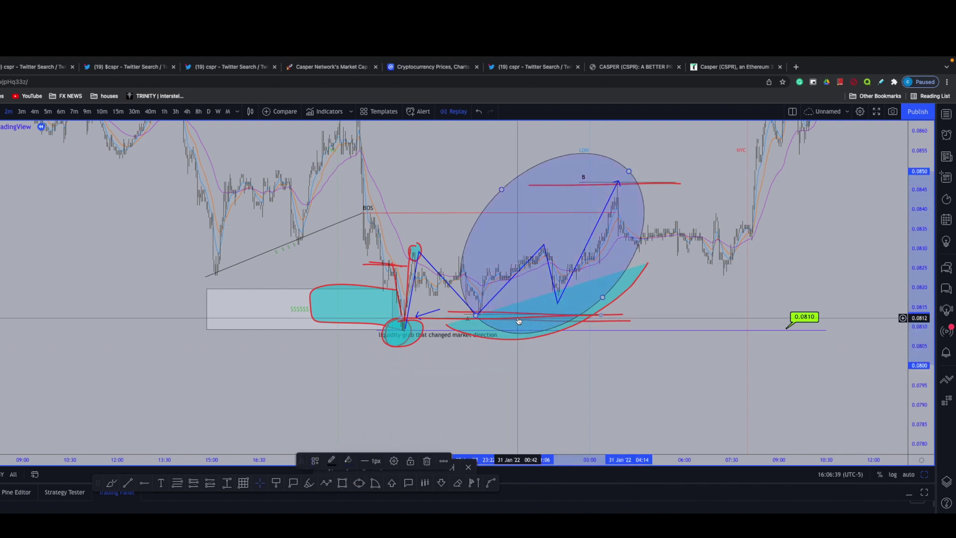
pyautogui.moveTo(531, 282); pyautogui.dragTo(478, 314)
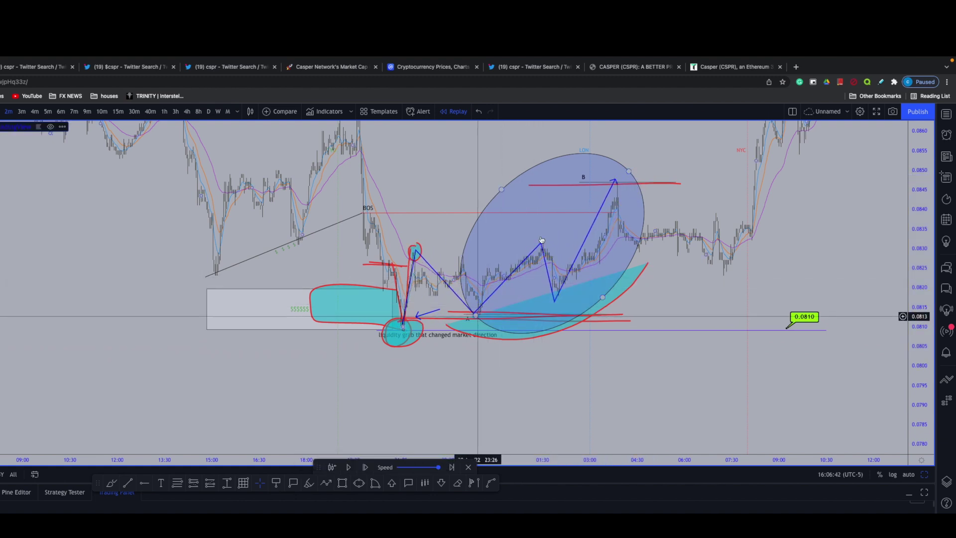
pyautogui.click(551, 158)
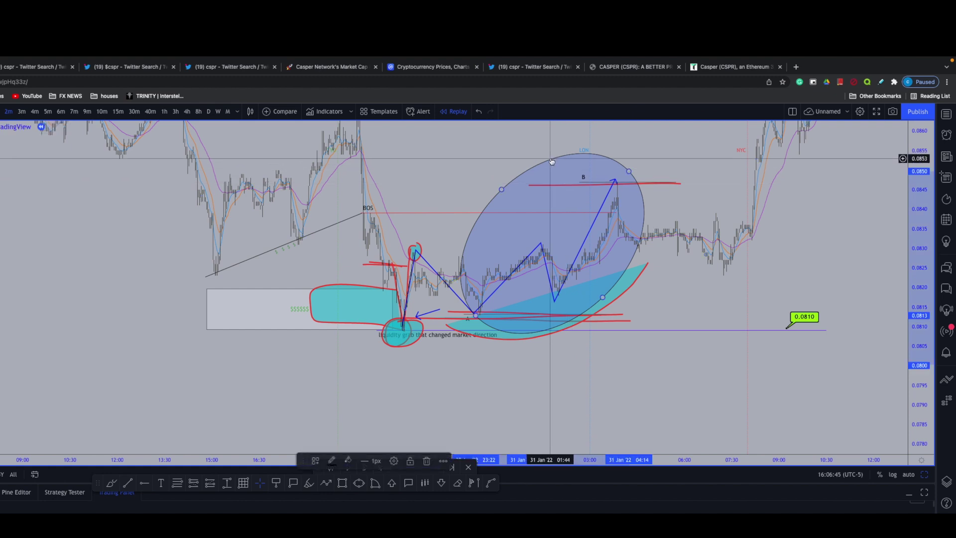
pyautogui.press('Delete')
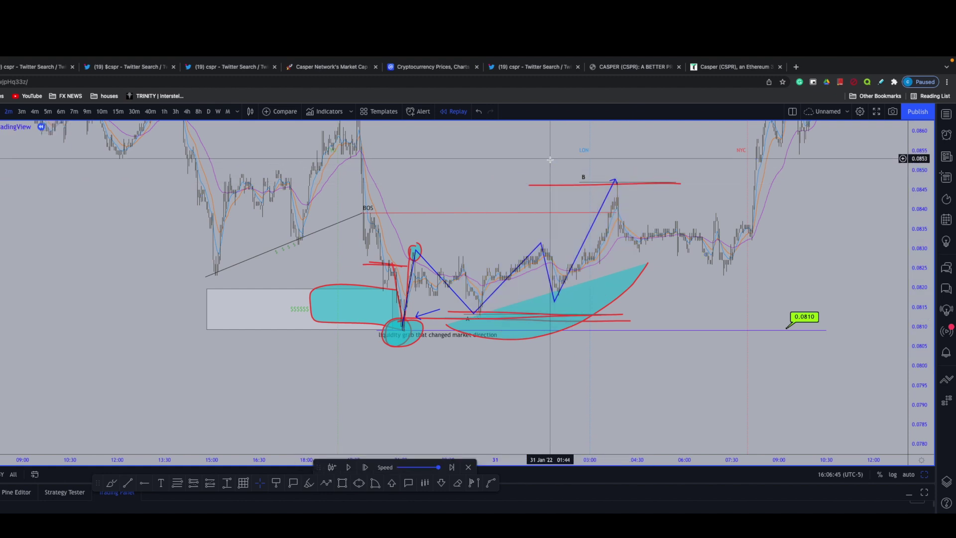
# Delete the filled brush arc beneath the A-to-B swing and the red brush lines along level A
pyautogui.click(502, 309)
pyautogui.press('Delete')
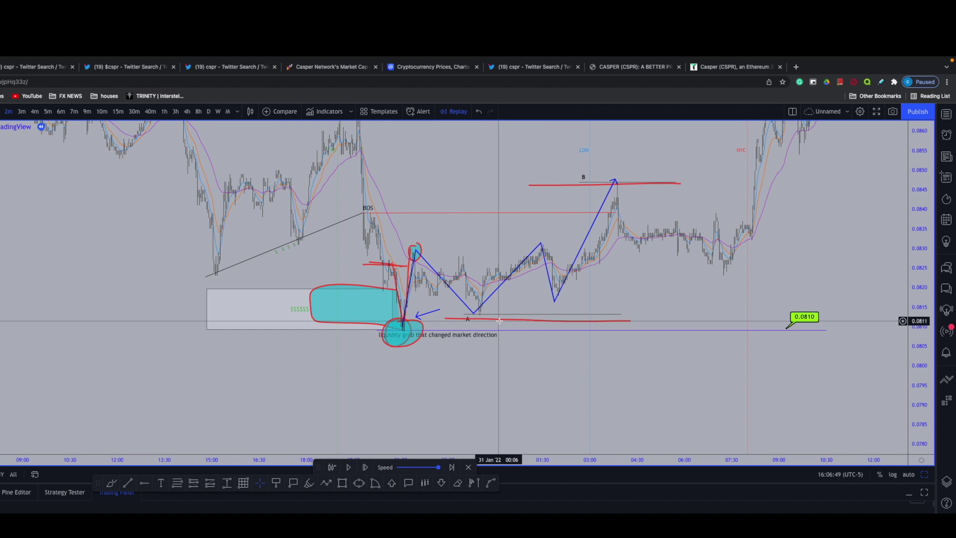
pyautogui.click(500, 322)
pyautogui.press('Delete')
# Draw a Fibonacci retracement from low A to high B of the recent swing and extend it to the NYC session line
pyautogui.scroll(-4, 518, 311)
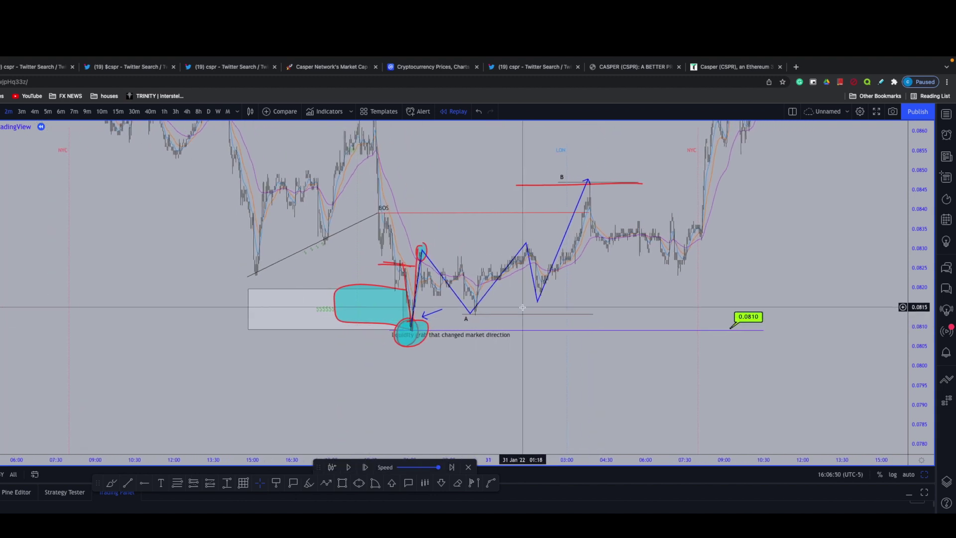
pyautogui.scroll(-2, 522, 307)
pyautogui.moveTo(565, 288); pyautogui.dragTo(456, 309)
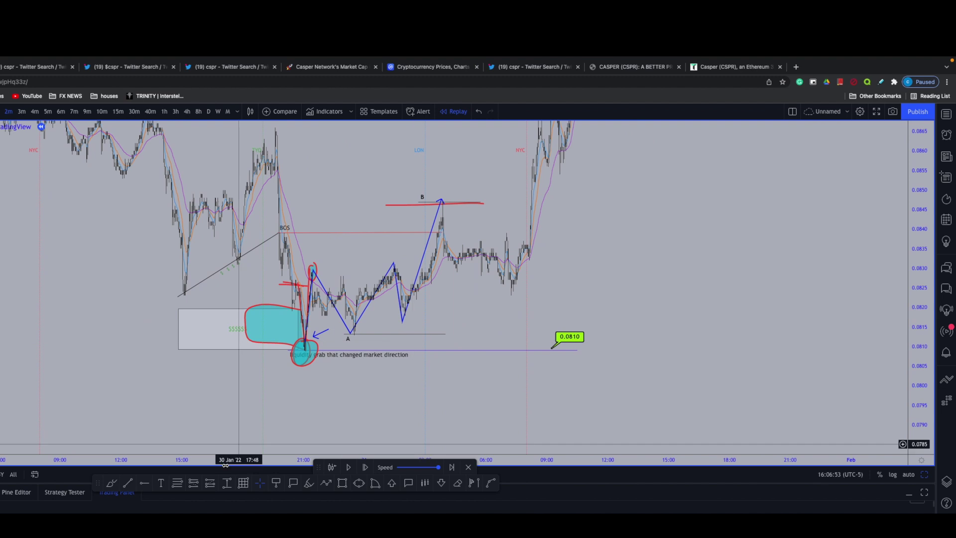
pyautogui.click(346, 336)
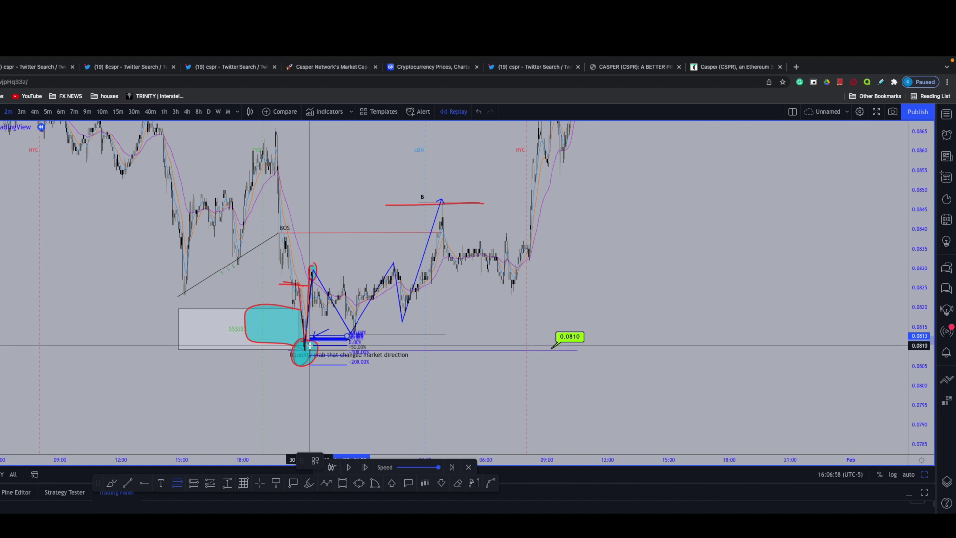
pyautogui.click(444, 202)
pyautogui.moveTo(445, 202); pyautogui.dragTo(529, 203)
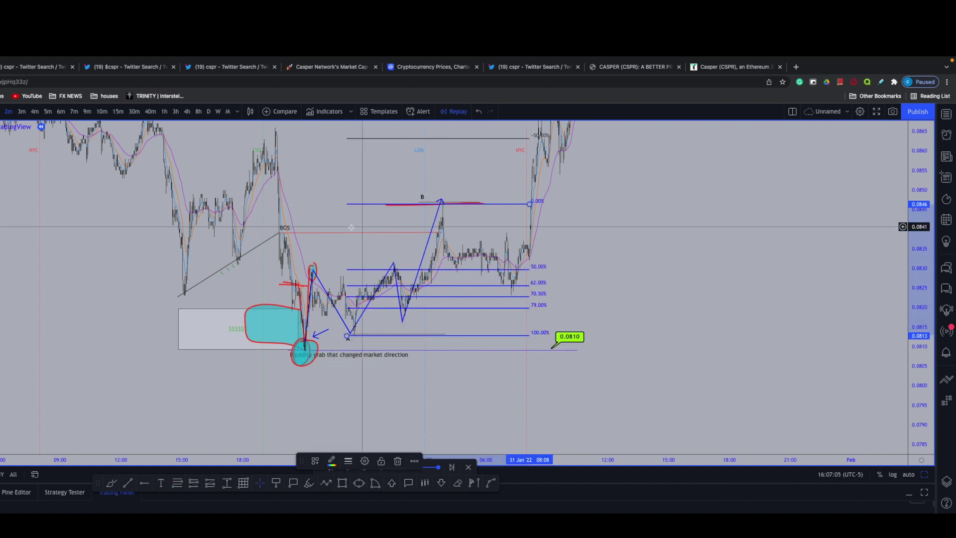
# Place a long position before the NYC session with entry at 0.0823 near the 70.5% retracement and the stop at 0.0812
pyautogui.scroll(3, 293, 238)
pyautogui.scroll(3, 294, 238)
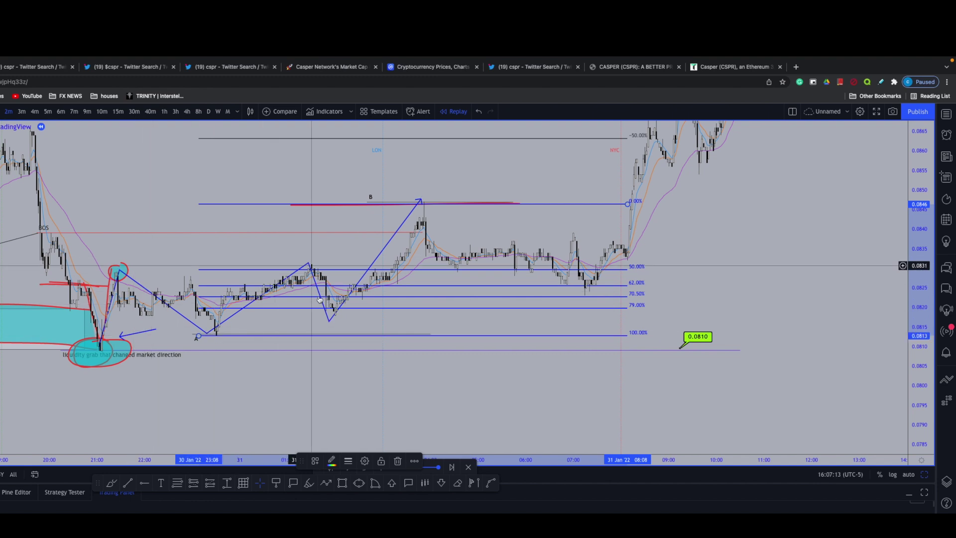
pyautogui.scroll(-5, 418, 204)
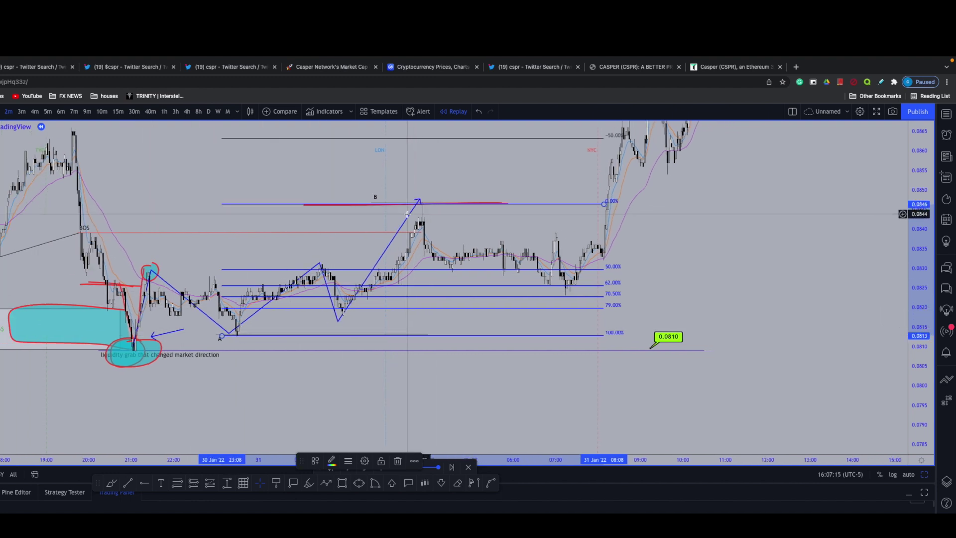
pyautogui.scroll(-2, 406, 214)
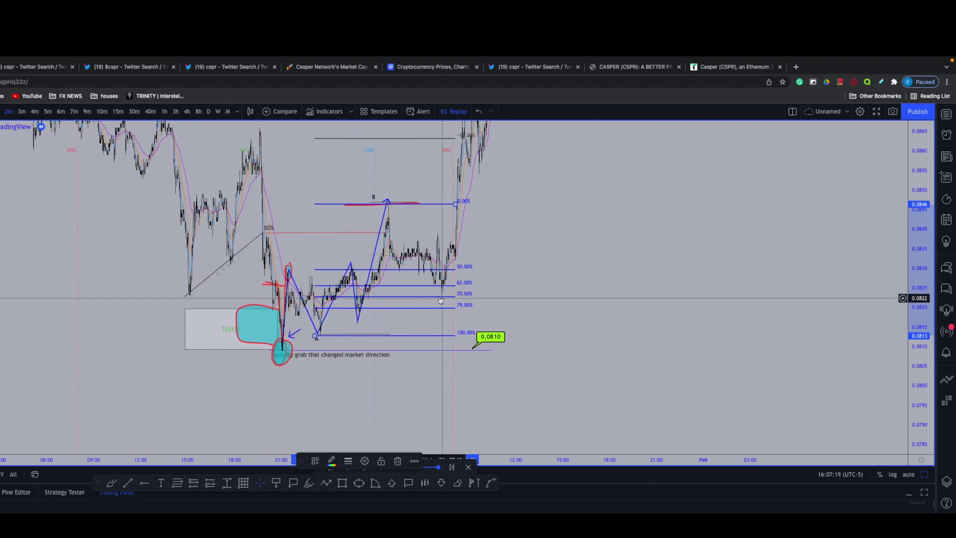
pyautogui.press('Escape')
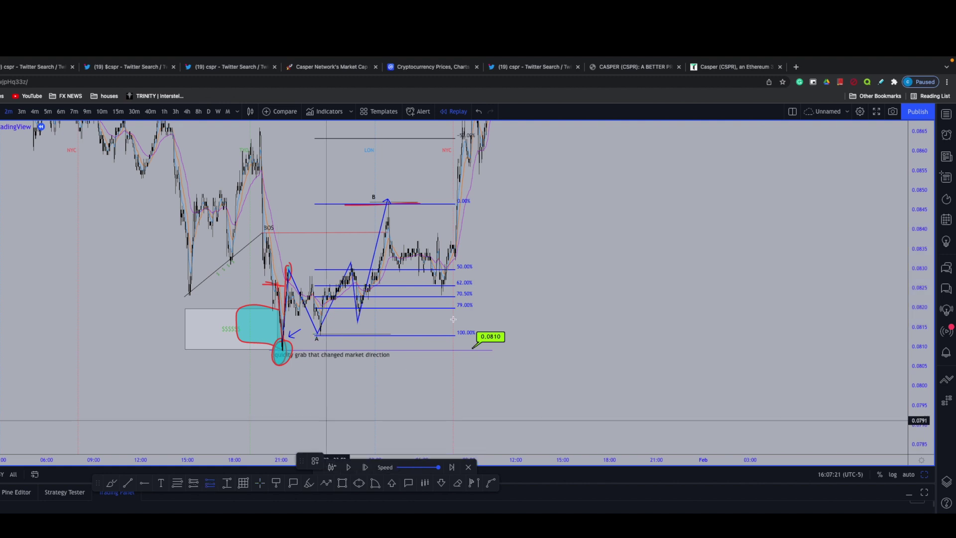
pyautogui.click(432, 295)
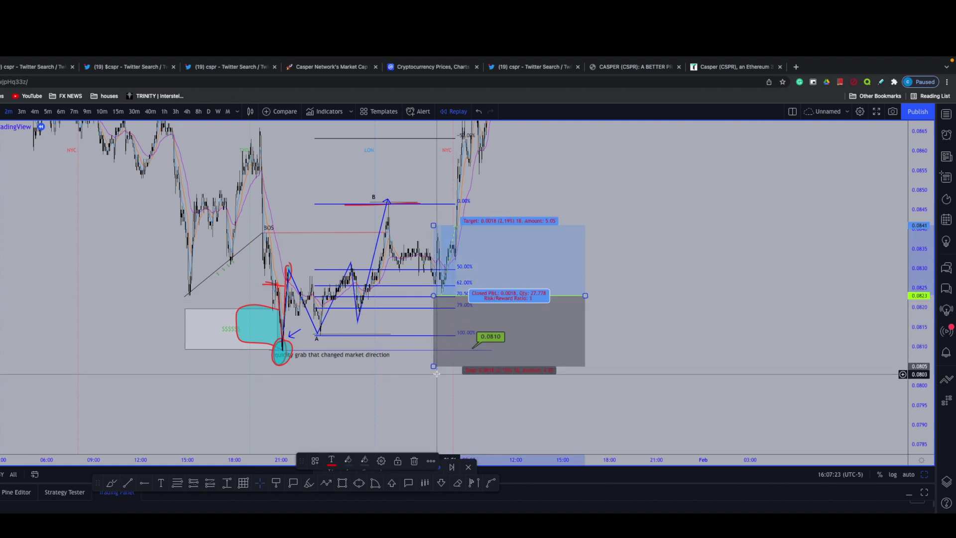
pyautogui.moveTo(433, 368); pyautogui.dragTo(433, 338)
# Raise the long position's target to the -100% extension at 0.0880, and further to the -200% extension at about 0.0914
pyautogui.moveTo(504, 237); pyautogui.dragTo(526, 324)
pyautogui.scroll(-3, 919, 298)
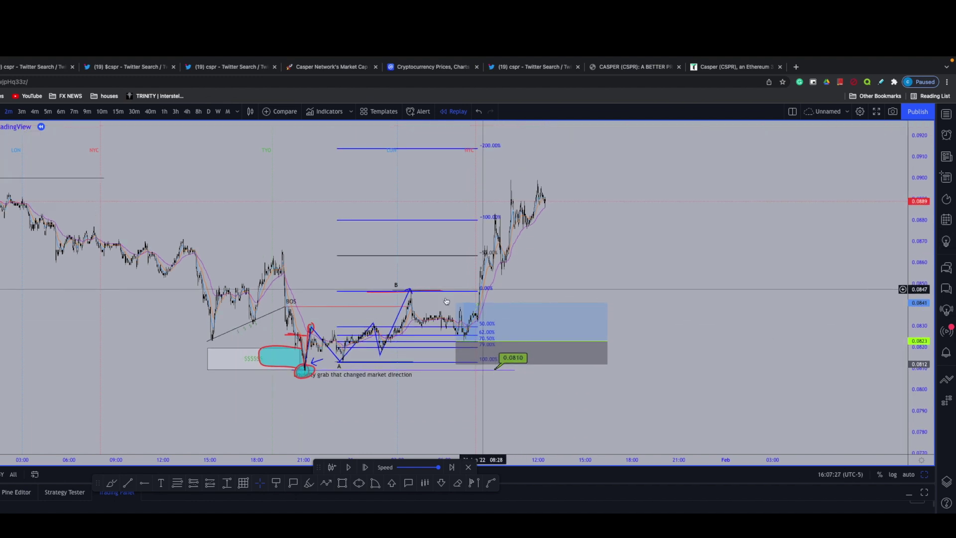
pyautogui.moveTo(451, 304); pyautogui.dragTo(454, 220)
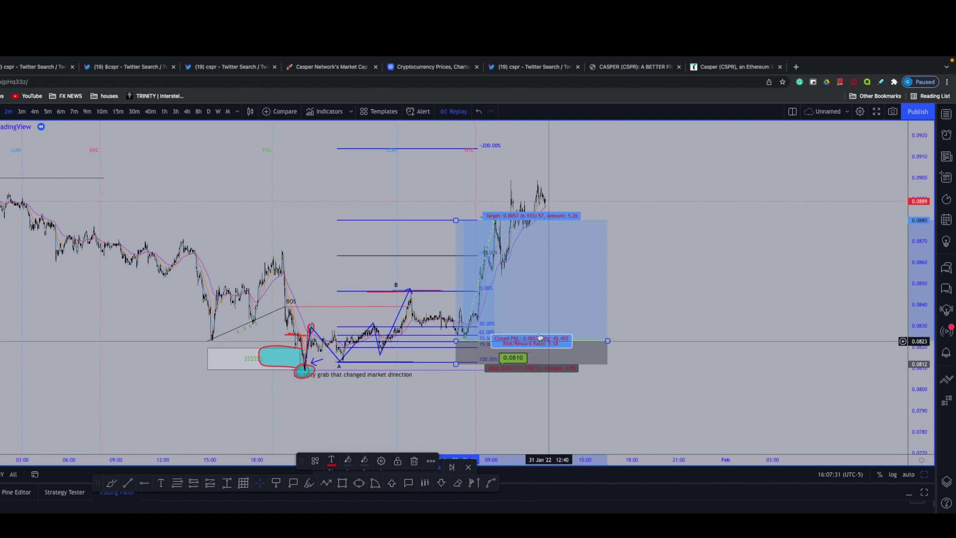
pyautogui.scroll(-1, 457, 219)
pyautogui.moveTo(456, 219); pyautogui.dragTo(459, 148)
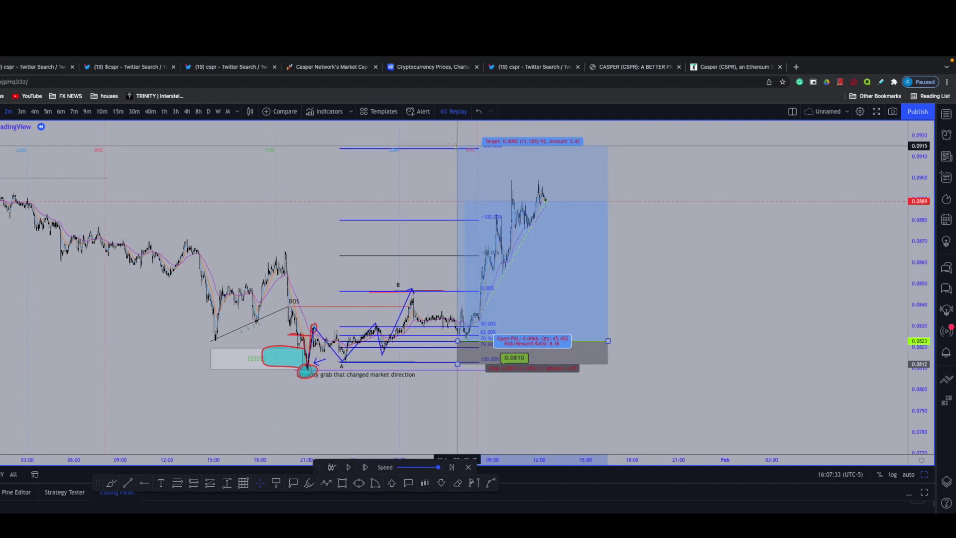
pyautogui.scroll(-8, 754, 259)
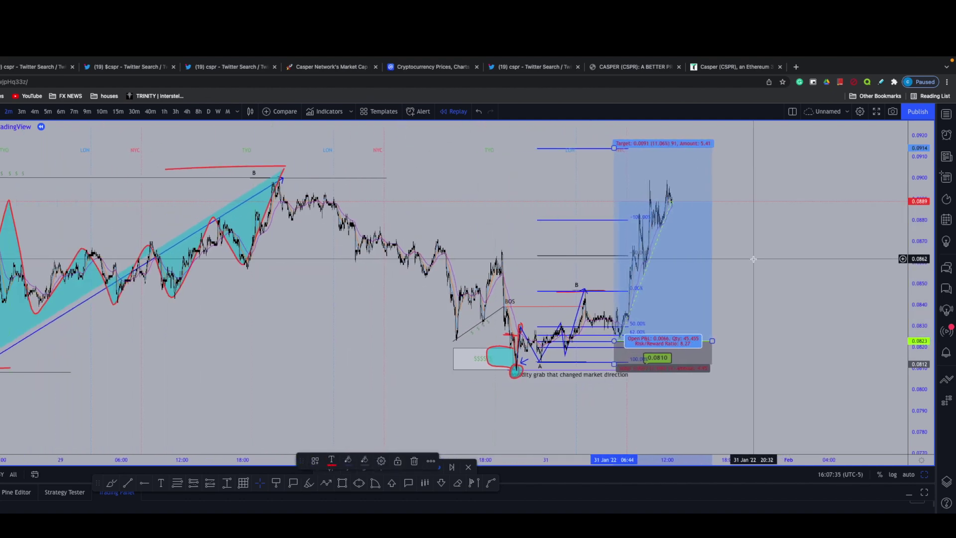
pyautogui.scroll(-1, 640, 294)
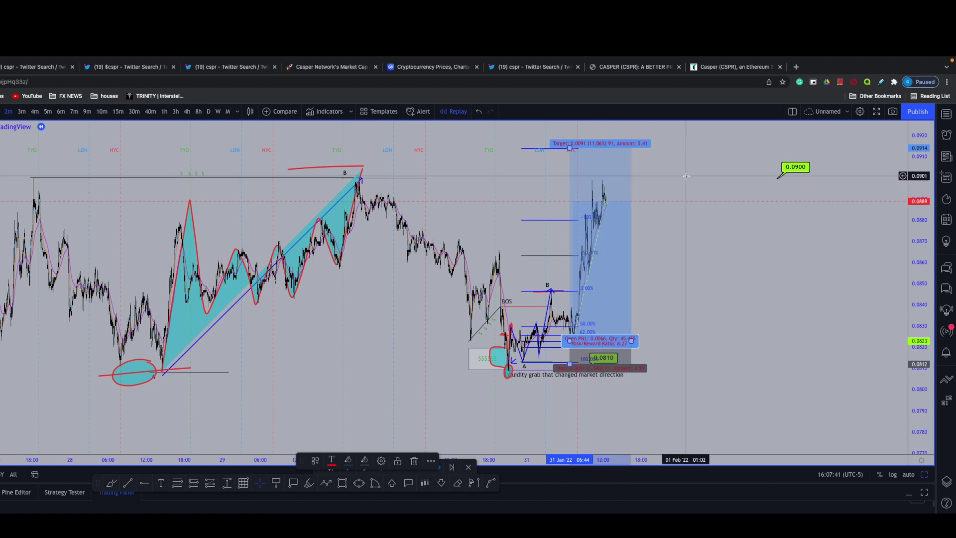
# Tighten the long position's stop to 0.0822, just under the entry
pyautogui.click(603, 189)
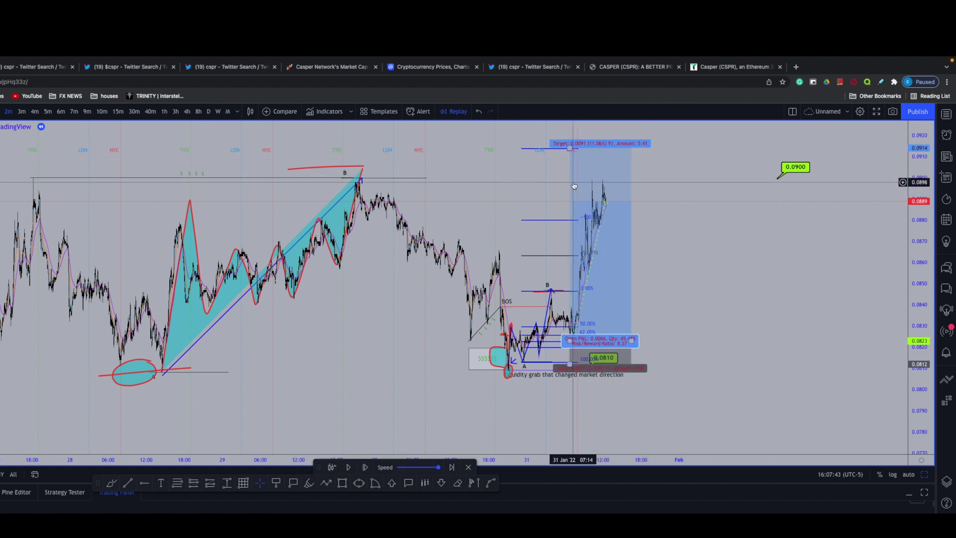
pyautogui.click(601, 211)
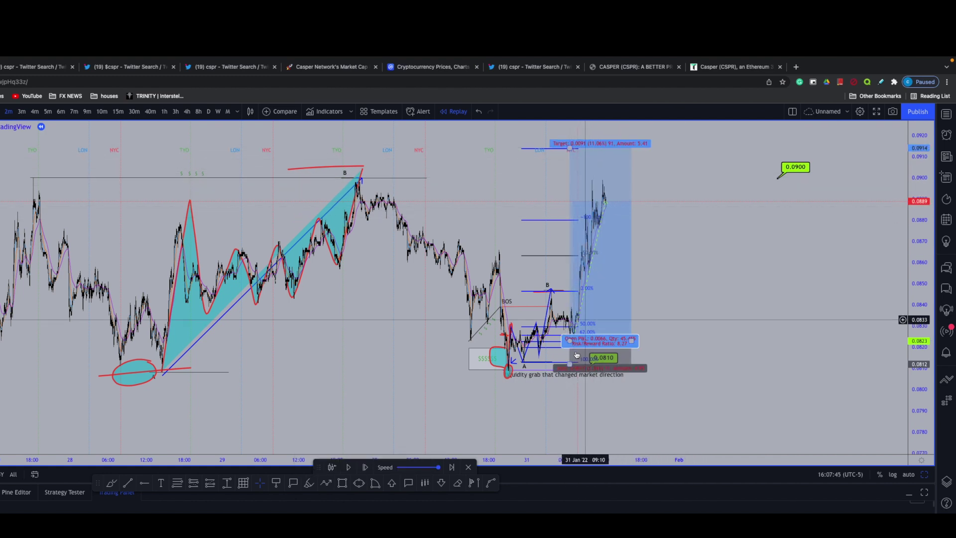
pyautogui.moveTo(570, 364); pyautogui.dragTo(569, 343)
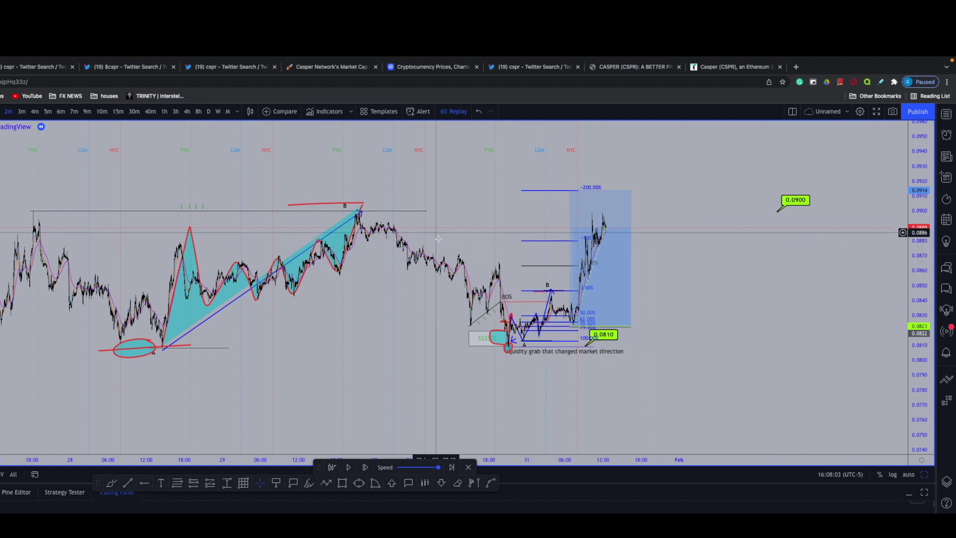
pyautogui.hscroll(-3, 405, 337)
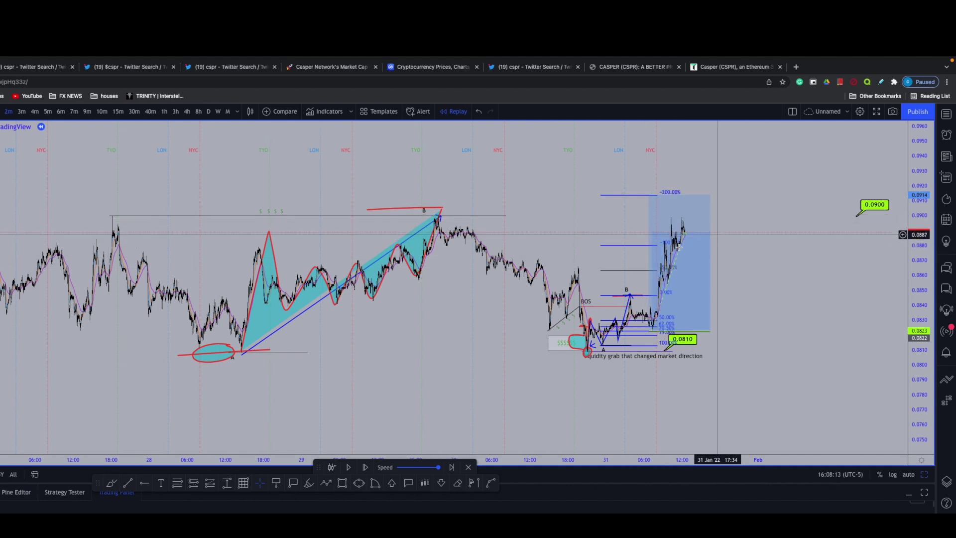
# Remove all drawings from the 2-minute chart
pyautogui.moveTo(745, 228); pyautogui.dragTo(659, 224)
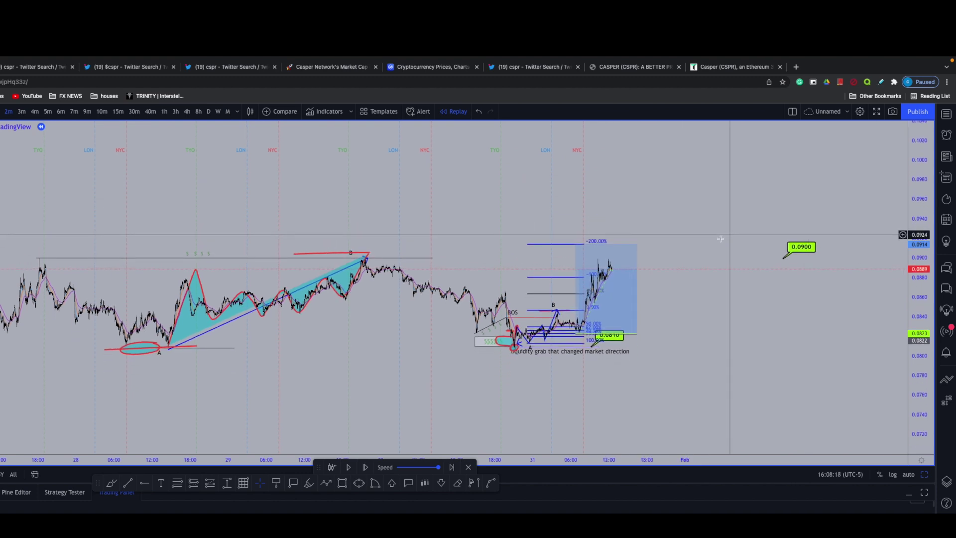
pyautogui.hscroll(-1, 720, 239)
pyautogui.moveTo(472, 229); pyautogui.dragTo(596, 228)
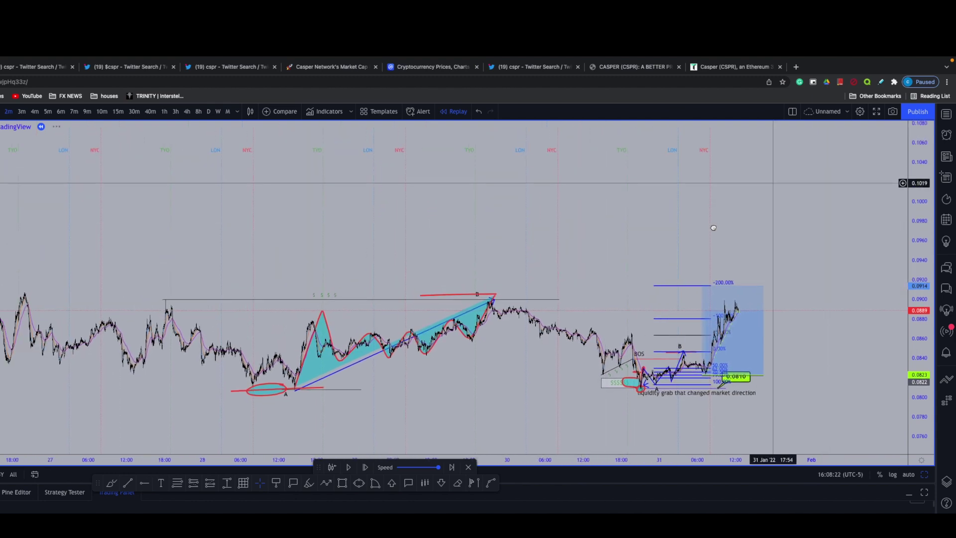
pyautogui.moveTo(745, 202); pyautogui.dragTo(727, 192)
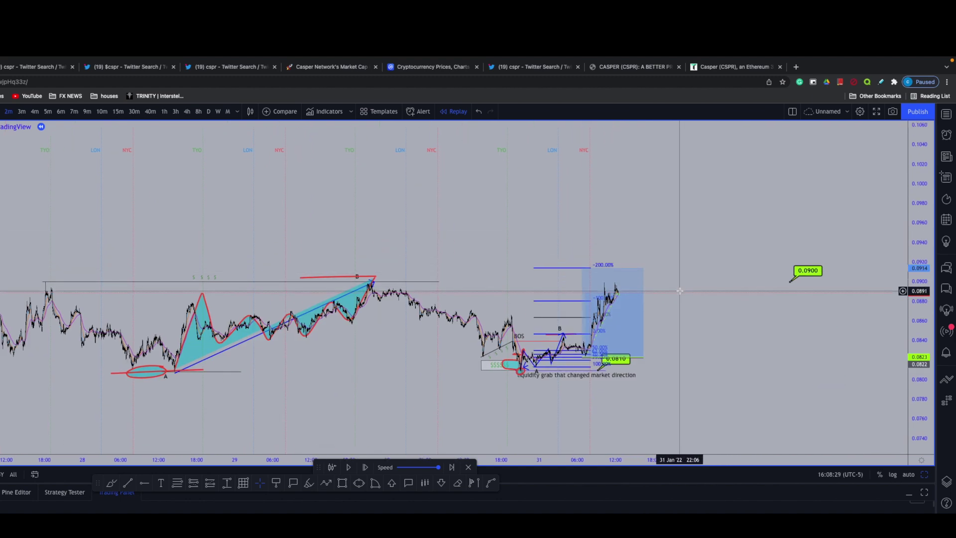
pyautogui.moveTo(697, 331); pyautogui.dragTo(683, 289)
pyautogui.moveTo(672, 376); pyautogui.dragTo(681, 327)
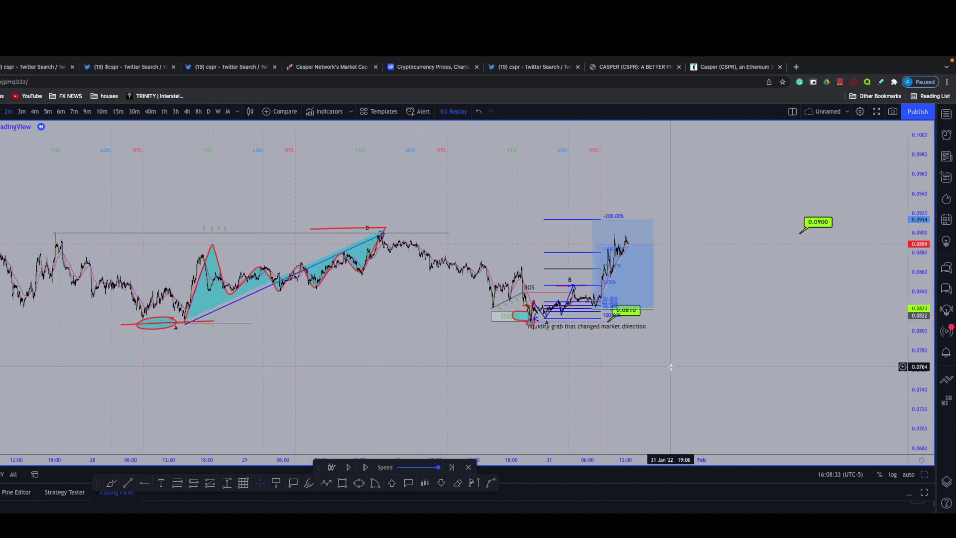
pyautogui.moveTo(927, 426); pyautogui.dragTo(927, 383)
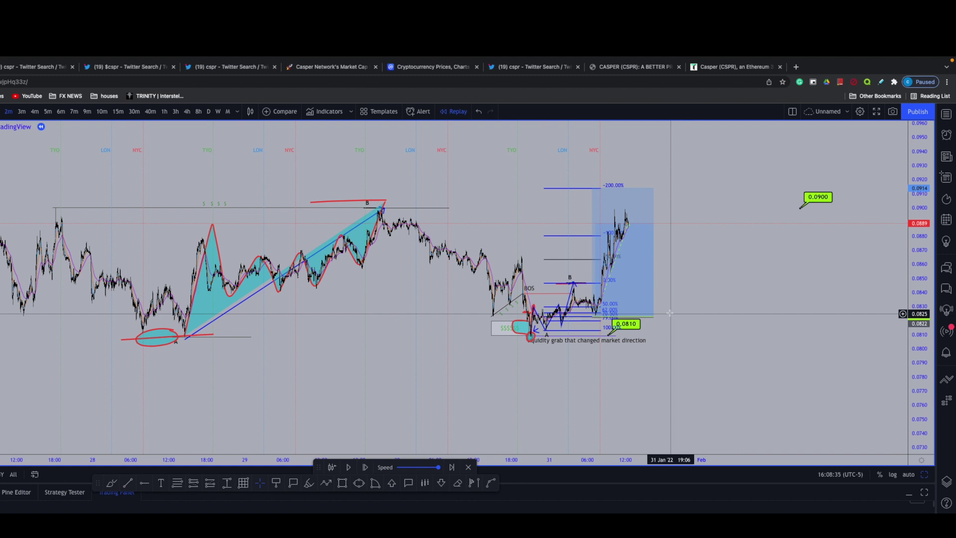
pyautogui.rightClick(718, 277)
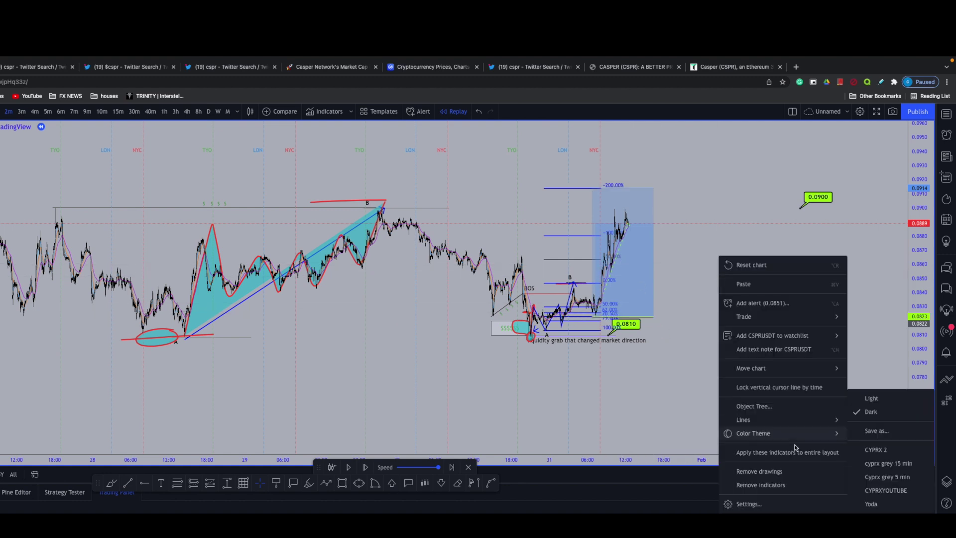
pyautogui.click(786, 473)
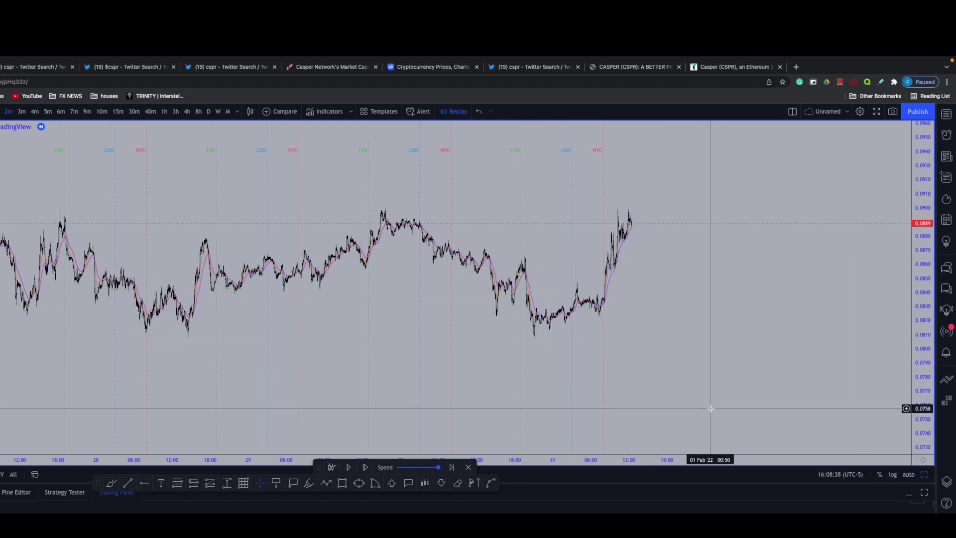
# Switch the chart to the 15-minute timeframe and rescale the price axis to show the whole January 2022 decline
pyautogui.hscroll(1, 583, 373)
pyautogui.hscroll(1, 546, 342)
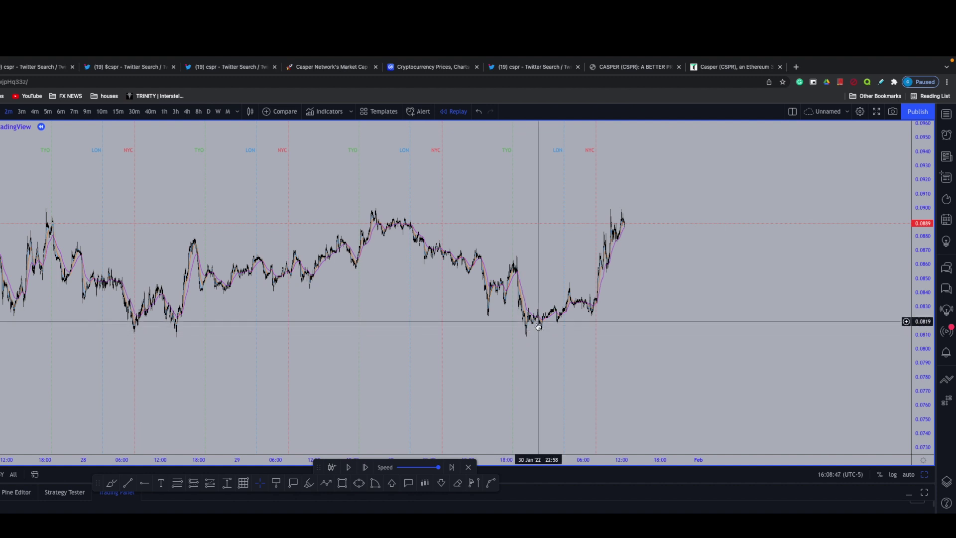
pyautogui.moveTo(460, 336); pyautogui.dragTo(517, 331)
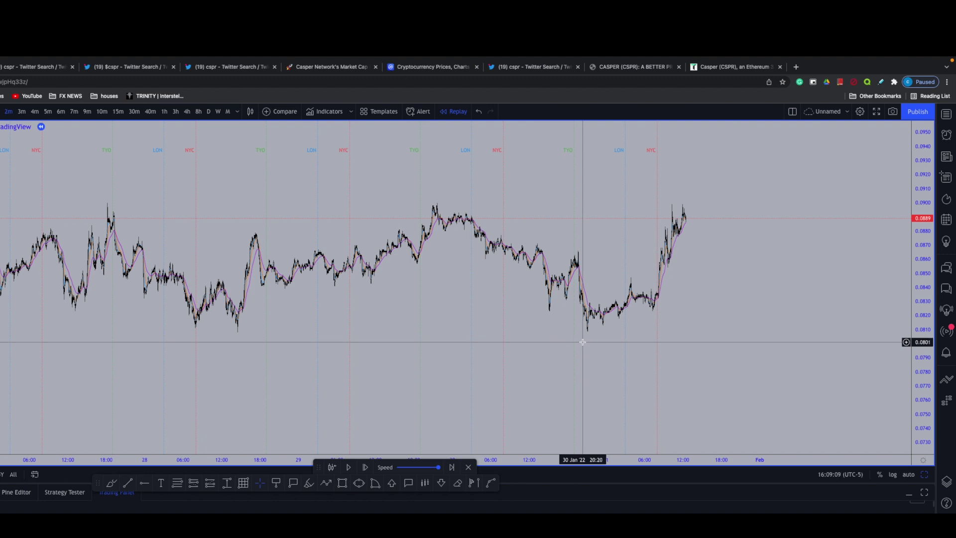
pyautogui.scroll(-1, 592, 343)
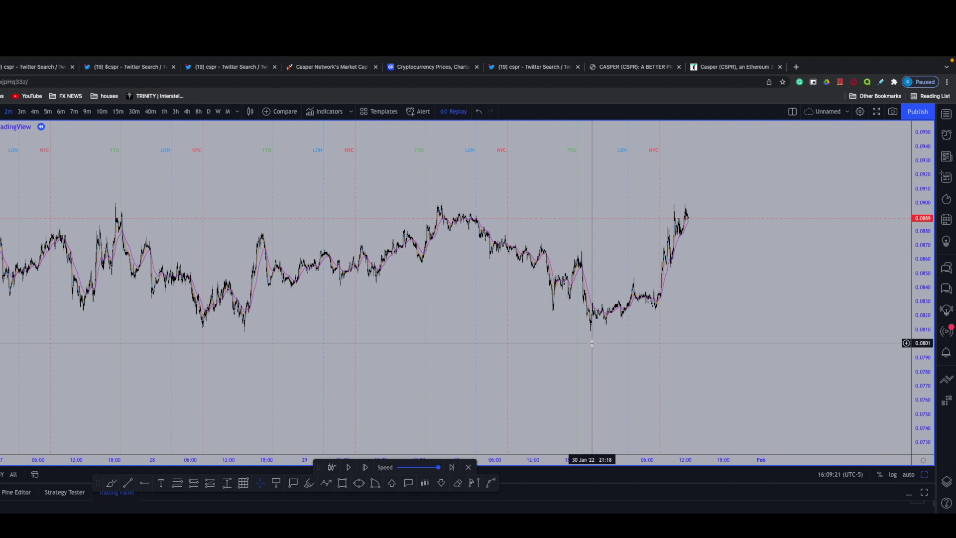
pyautogui.moveTo(915, 384); pyautogui.dragTo(914, 365)
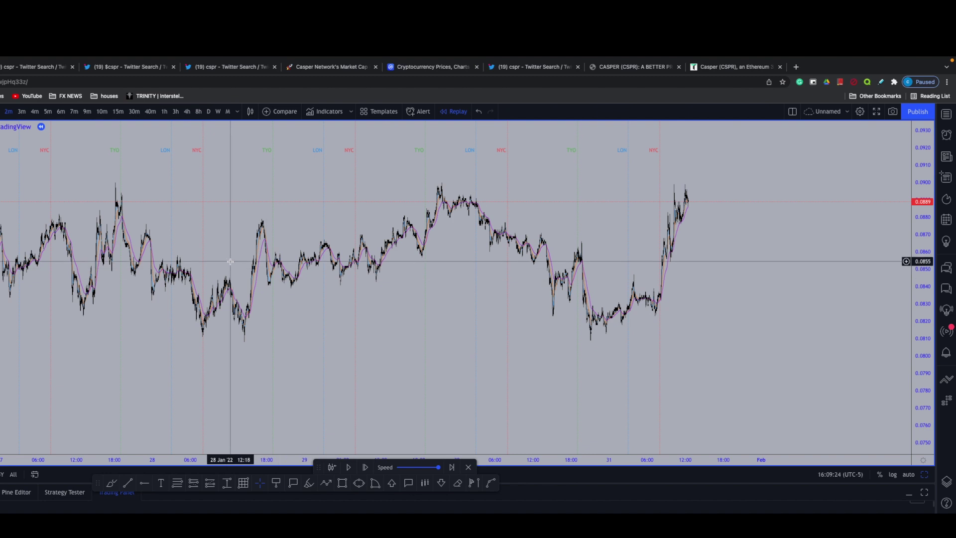
pyautogui.click(118, 112)
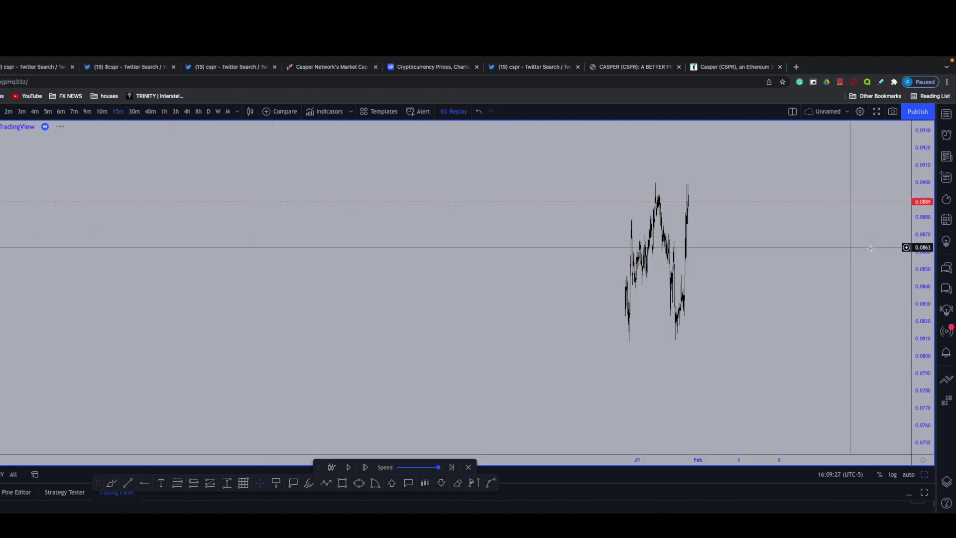
pyautogui.doubleClick(917, 166)
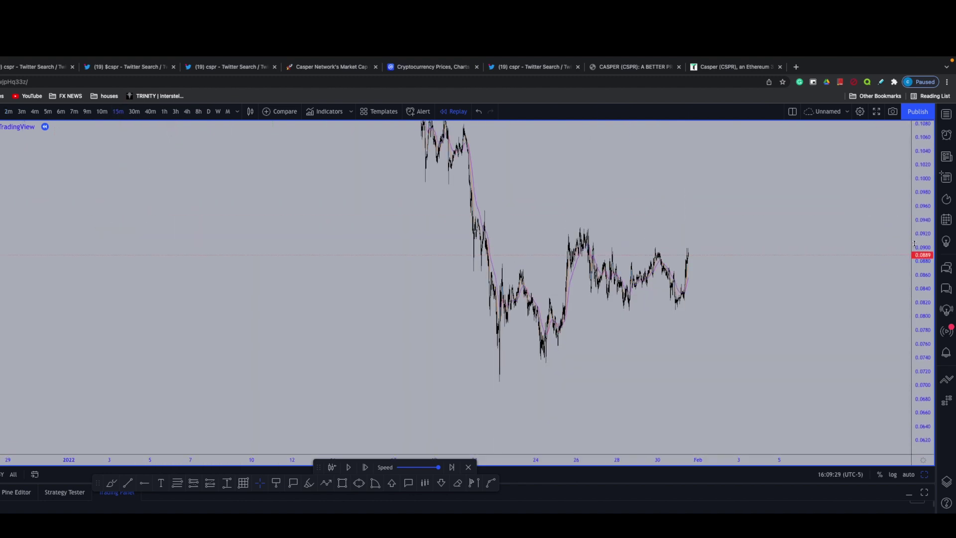
pyautogui.moveTo(780, 313); pyautogui.dragTo(790, 307)
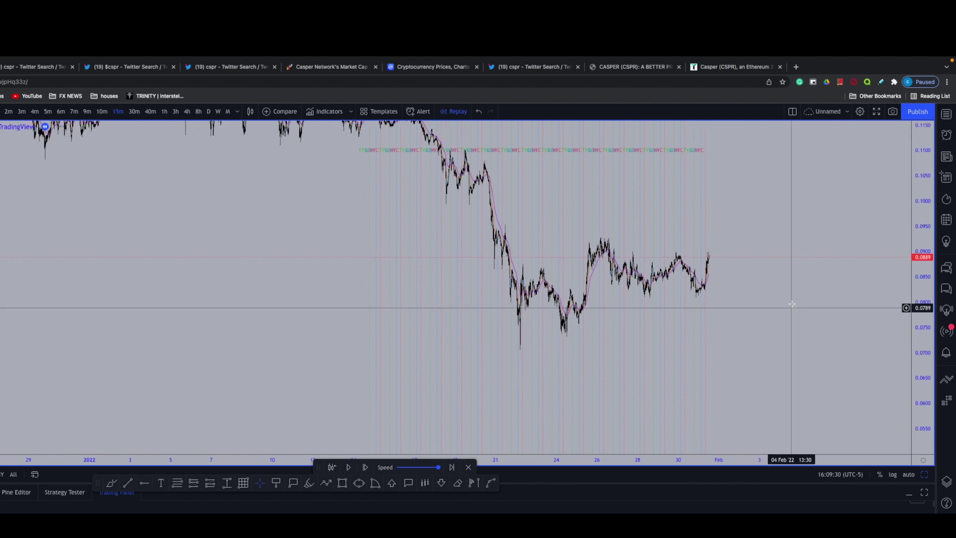
pyautogui.moveTo(922, 202); pyautogui.dragTo(809, 320)
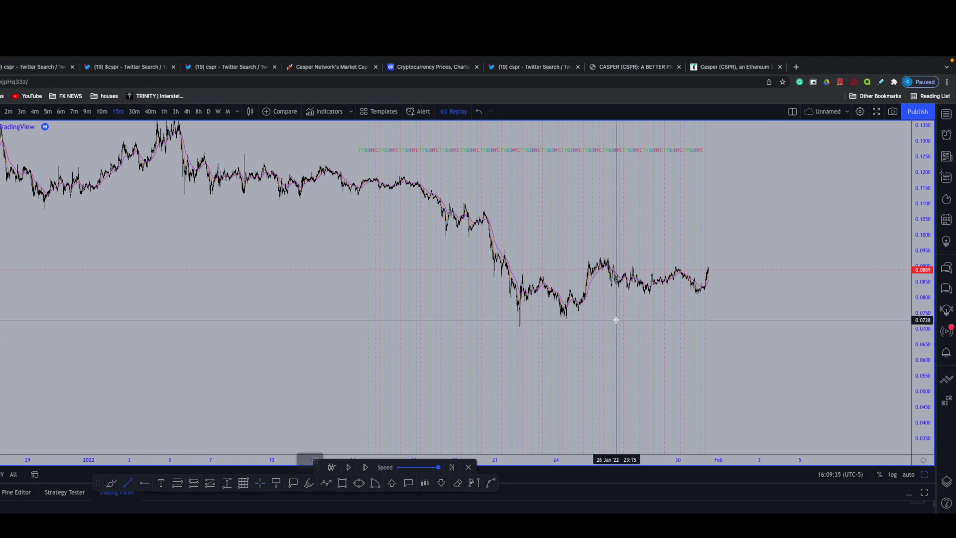
# Draw a rising trend line under the recent lows, from about 0.0715 on 21 January to about 0.0880 on 4 February
pyautogui.click(511, 324)
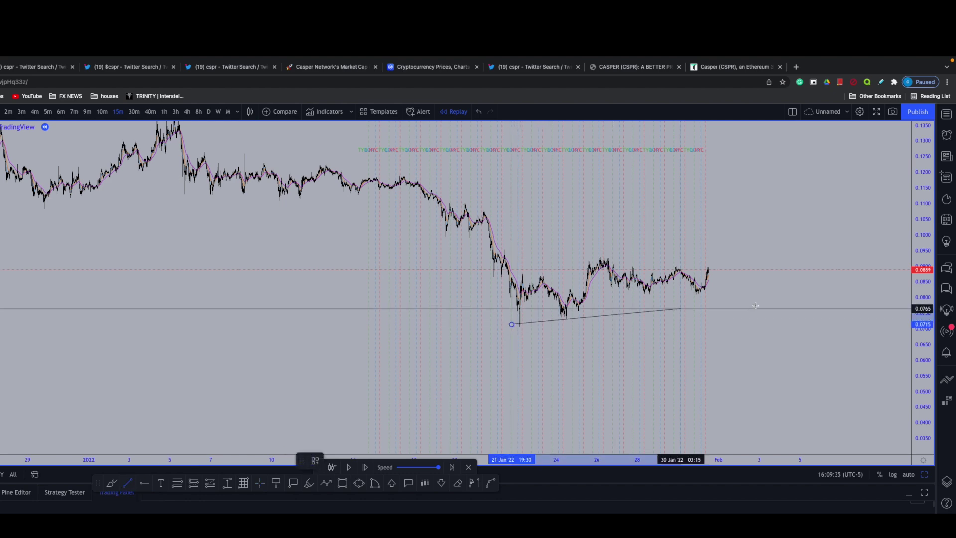
pyautogui.doubleClick(795, 273)
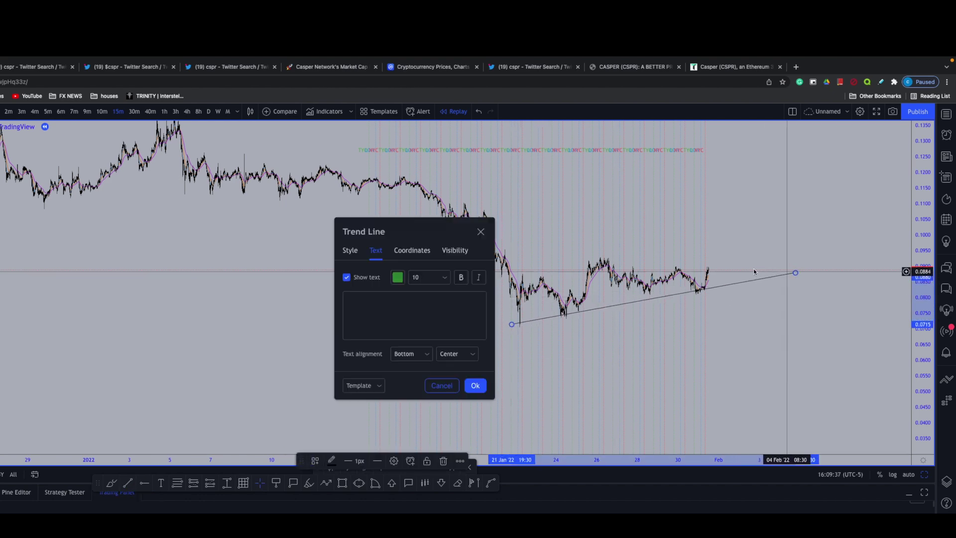
pyautogui.click(479, 232)
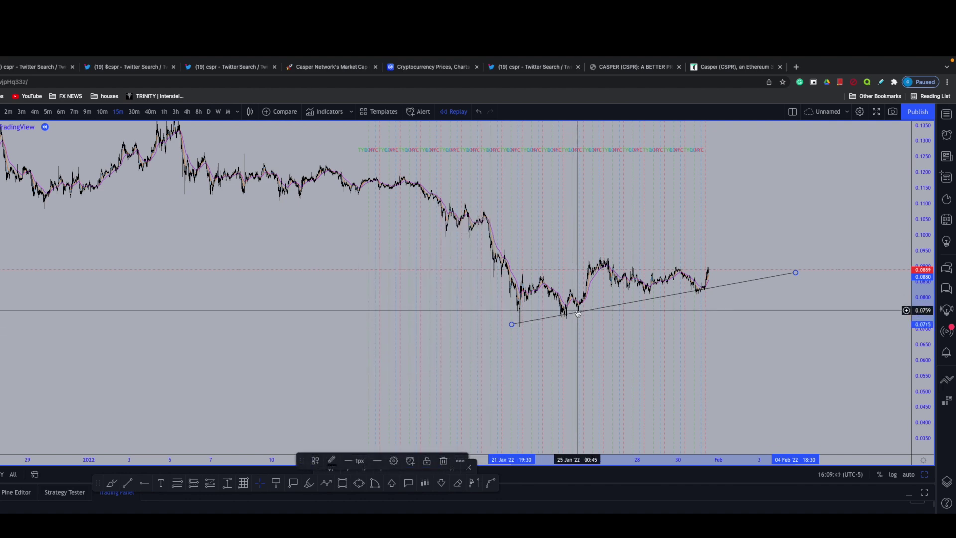
# Draw a projected price path from the latest candle down to about 0.0803, up to about 0.0950 and down to about 0.0650
pyautogui.hscroll(2, 577, 313)
pyautogui.click(327, 485)
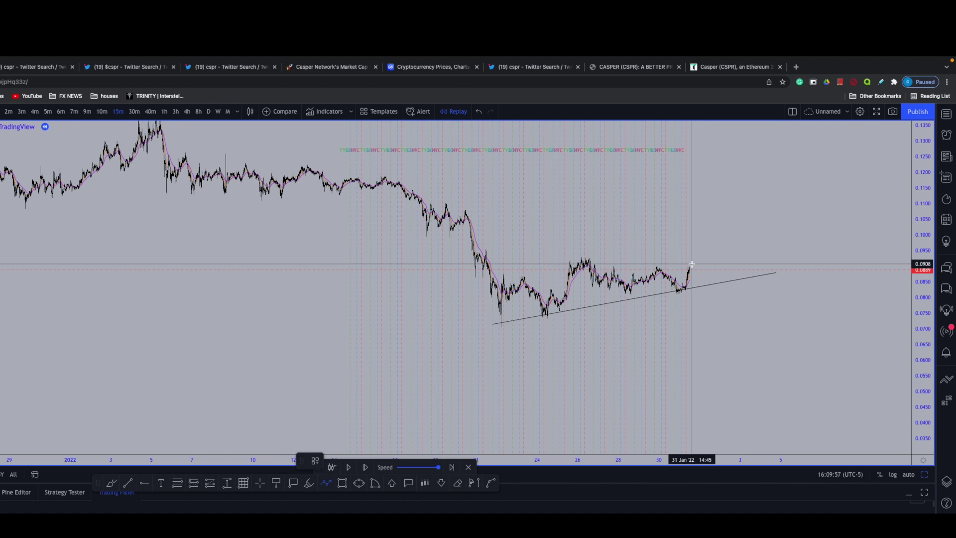
pyautogui.click(700, 295)
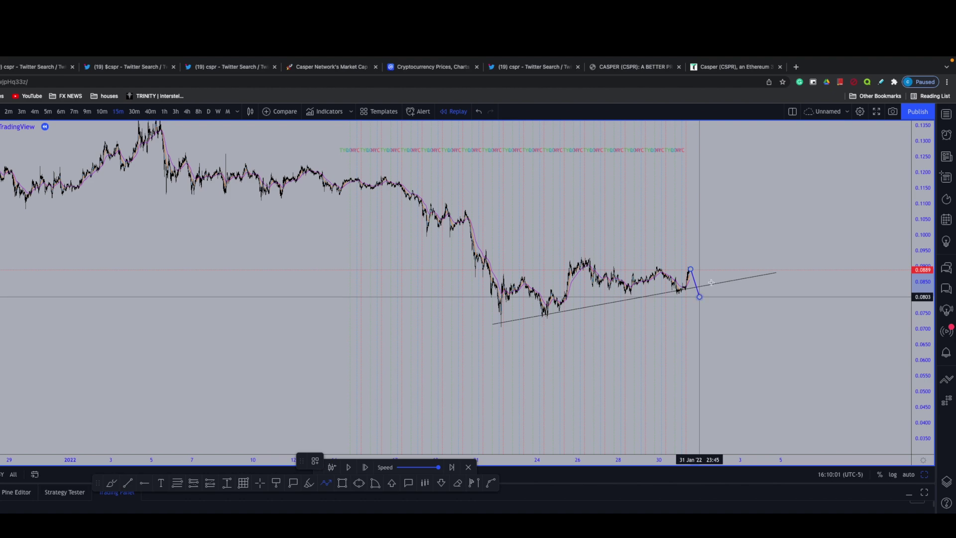
pyautogui.click(721, 250)
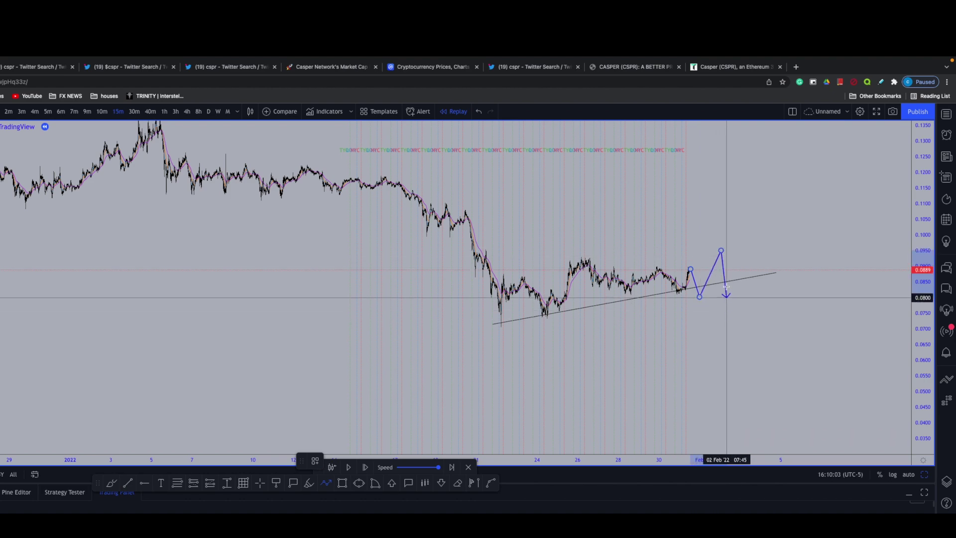
pyautogui.click(738, 344)
pyautogui.doubleClick(741, 329)
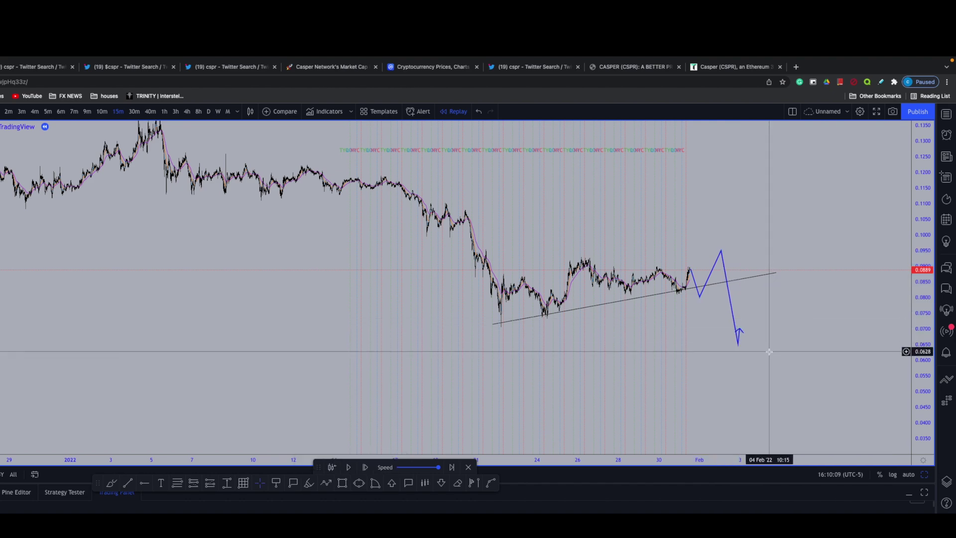
# Reshape the projected path so its final low sits at about 0.0586 and its arrow end rises to about 0.1110
pyautogui.moveTo(751, 344); pyautogui.dragTo(793, 337)
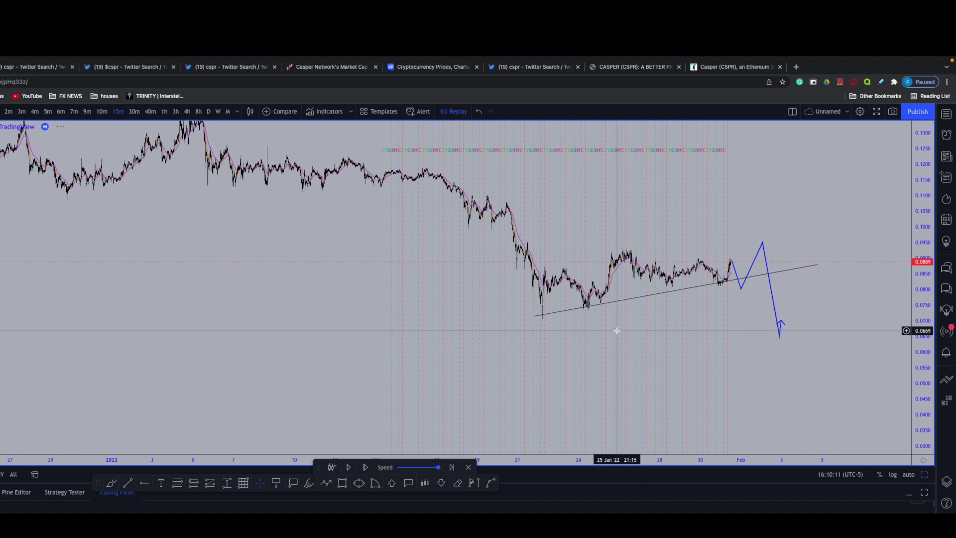
pyautogui.doubleClick(823, 301)
pyautogui.moveTo(779, 335); pyautogui.dragTo(793, 355)
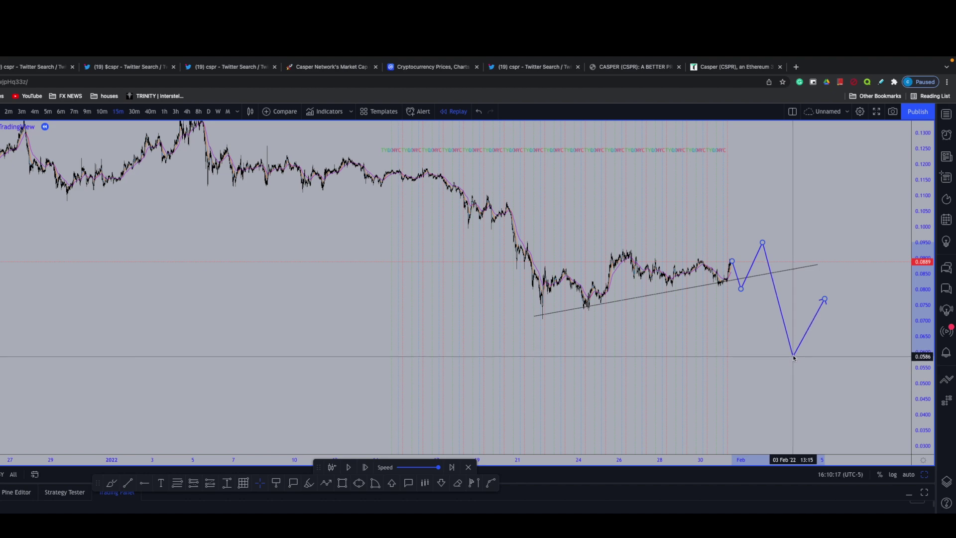
pyautogui.moveTo(824, 299); pyautogui.dragTo(877, 193)
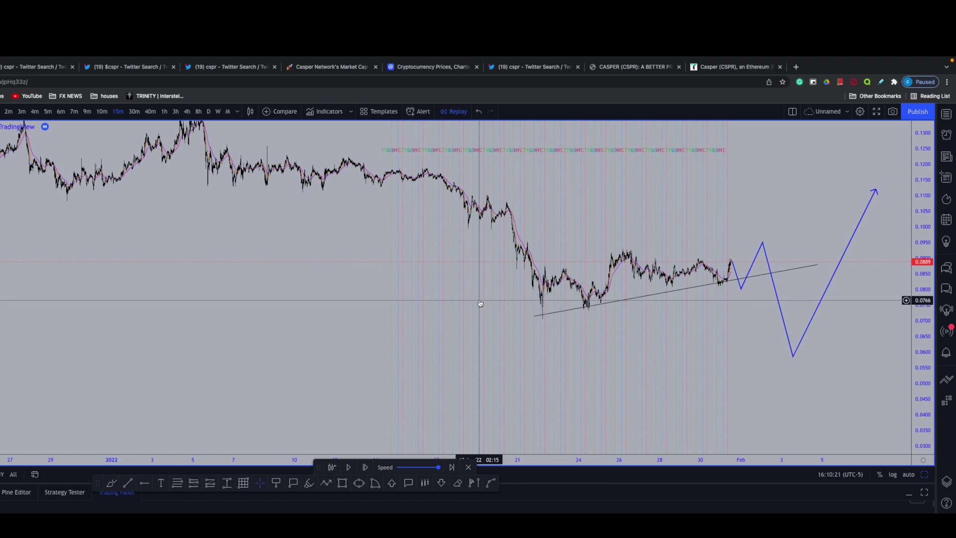
# Switch the chart to the 1-hour timeframe and examine the price history back to August 2021
pyautogui.click(165, 111)
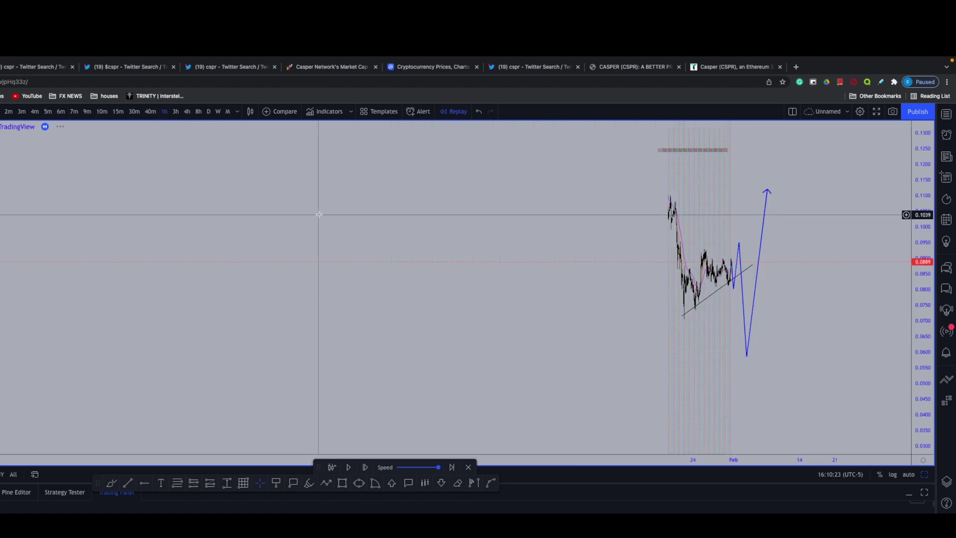
pyautogui.moveTo(924, 179); pyautogui.dragTo(813, 335)
pyautogui.moveTo(247, 327); pyautogui.dragTo(392, 304)
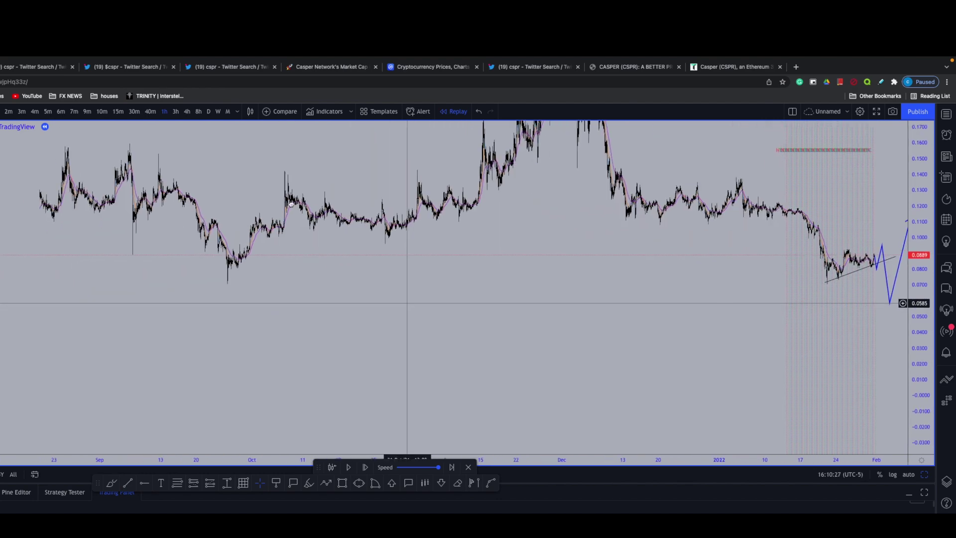
# Switch the chart to the 3-hour timeframe and compare the projected path with the summer and autumn 2021 lows
pyautogui.click(174, 111)
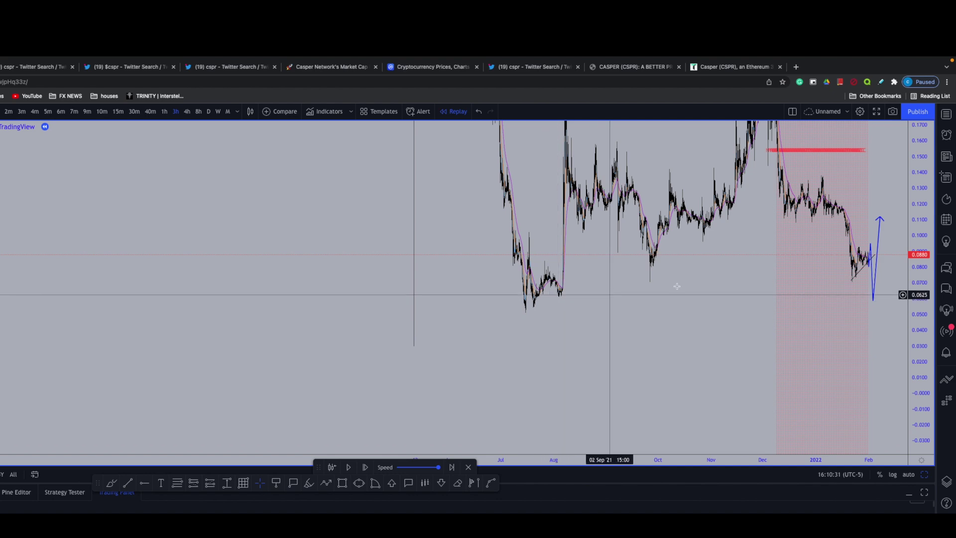
pyautogui.scroll(1, 734, 295)
pyautogui.scroll(1, 734, 296)
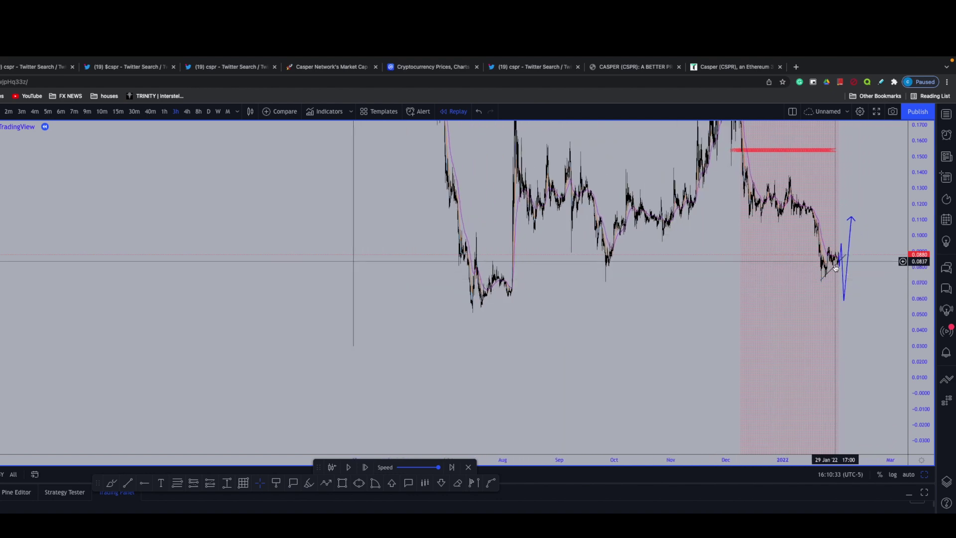
pyautogui.scroll(2, 810, 279)
pyautogui.scroll(1, 811, 278)
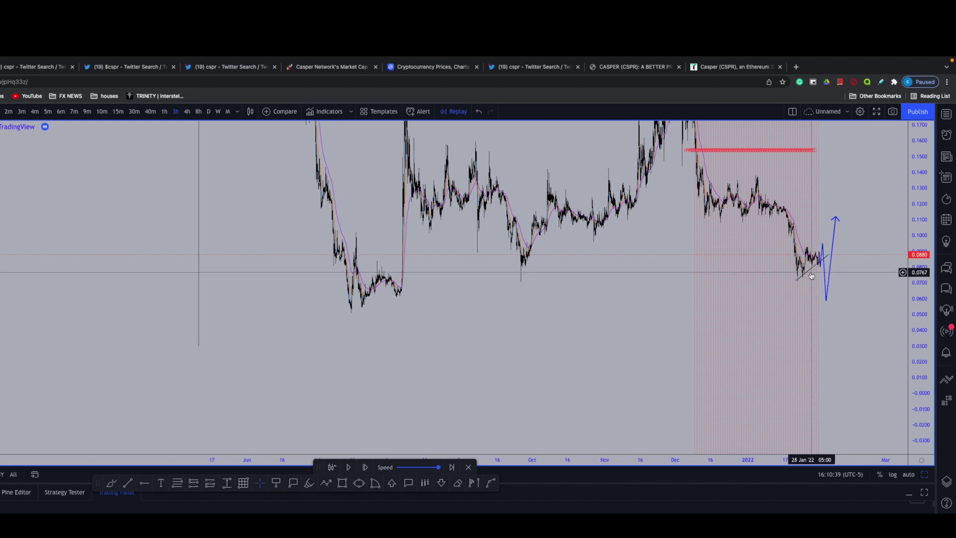
pyautogui.scroll(3, 777, 263)
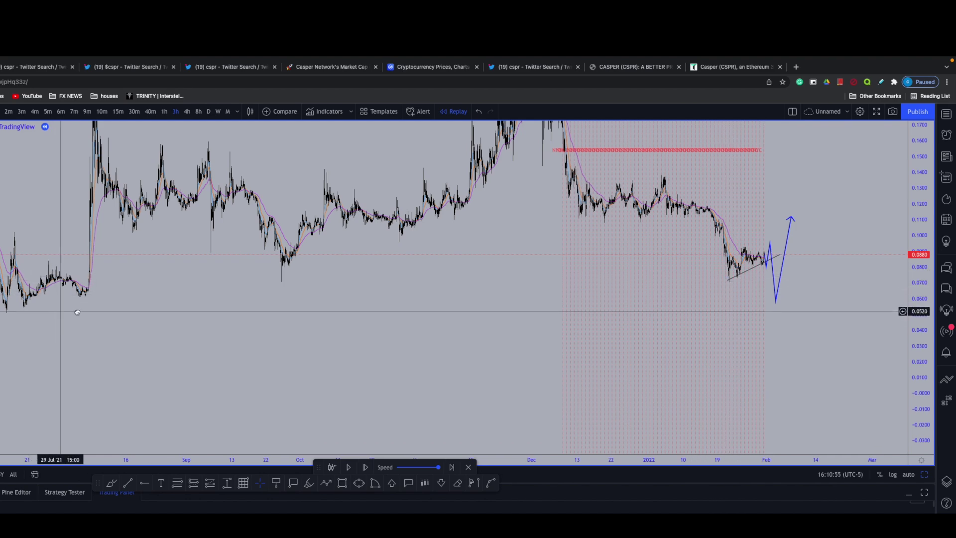
pyautogui.moveTo(58, 306); pyautogui.dragTo(114, 301)
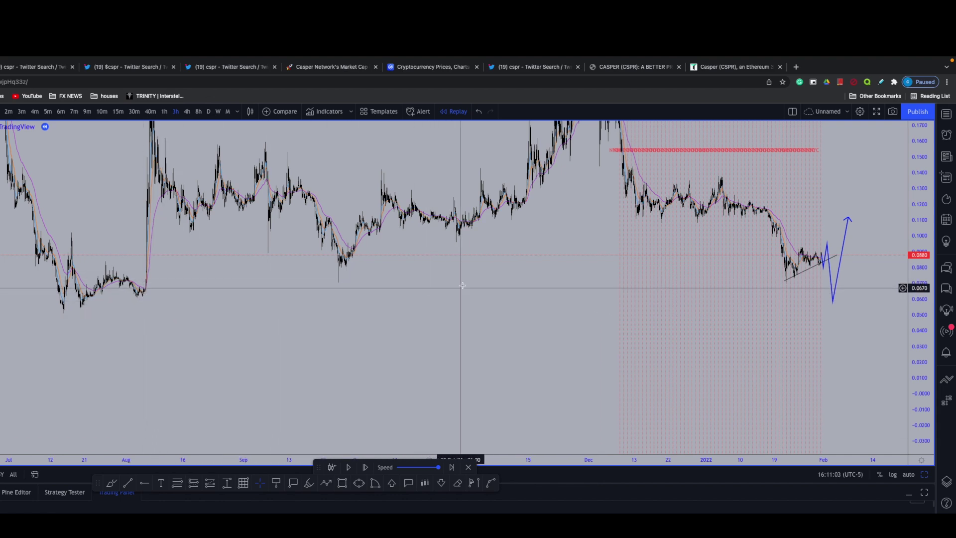
pyautogui.moveTo(467, 283); pyautogui.dragTo(376, 295)
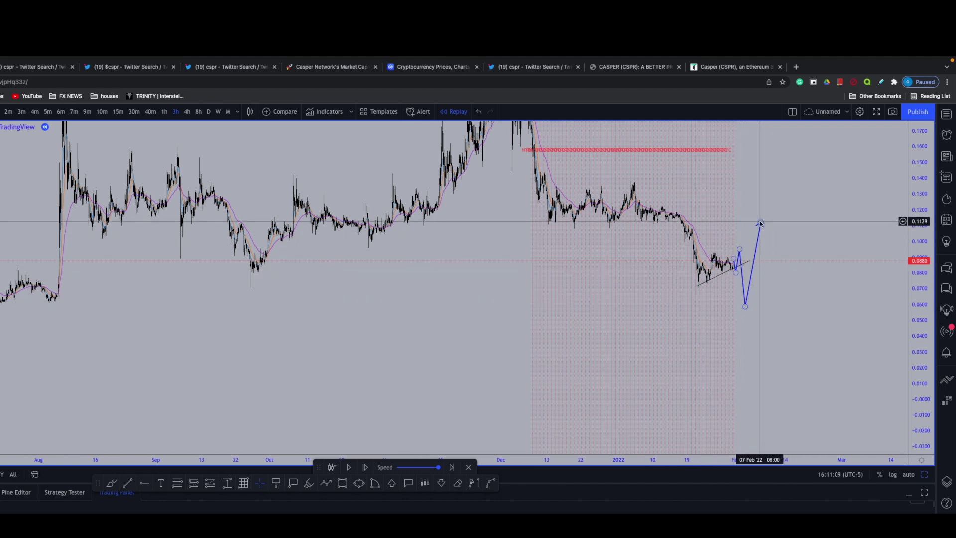
pyautogui.moveTo(801, 238); pyautogui.dragTo(713, 247)
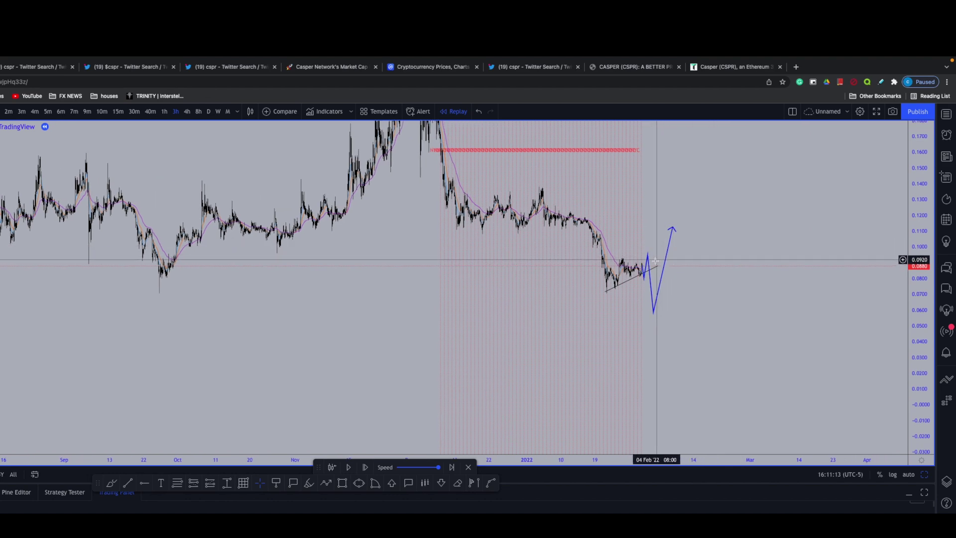
pyautogui.click(649, 262)
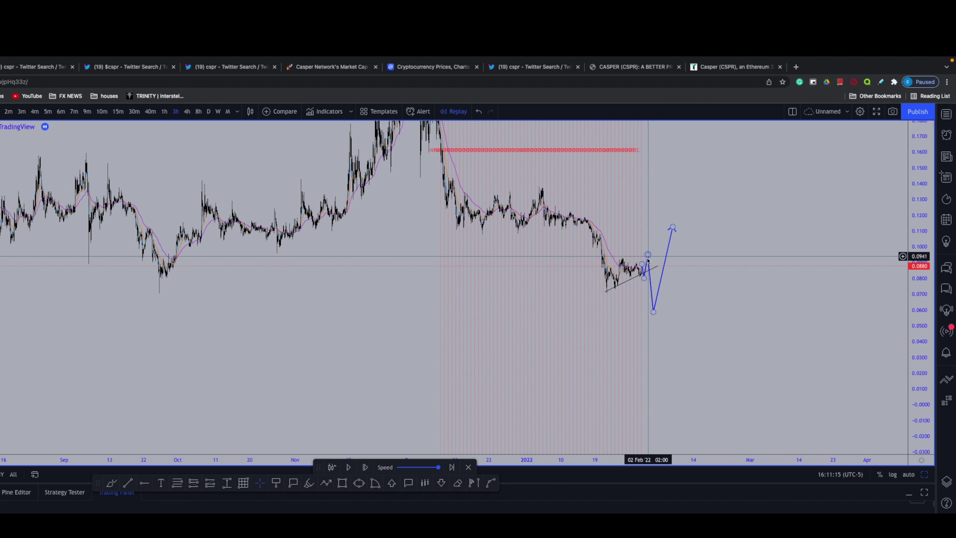
# Box two price zones with rectangles: the early-January range at about 0.1100–0.1250 and the late-January range at about 0.0720–0.0950
pyautogui.click(650, 256)
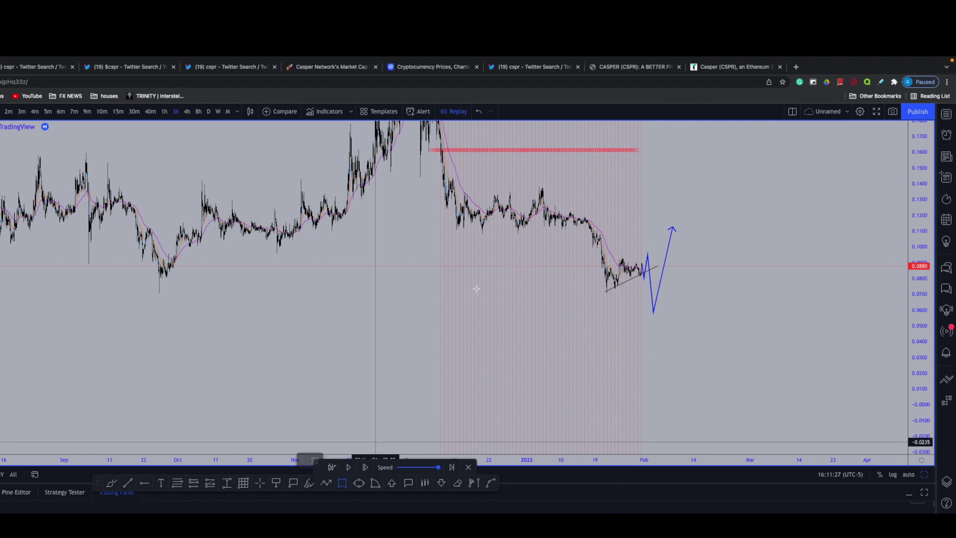
pyautogui.moveTo(539, 206)
pyautogui.mouseDown()
pyautogui.moveTo(540, 233)
pyautogui.moveTo(639, 233)
pyautogui.mouseUp()
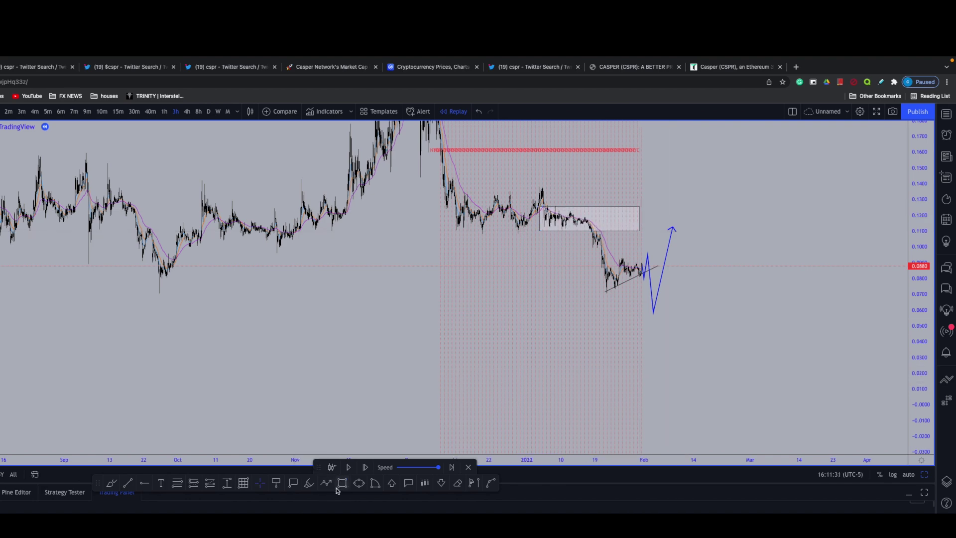
pyautogui.hotkey('alt', 'shift', 'r')
pyautogui.moveTo(601, 255)
pyautogui.mouseDown()
pyautogui.moveTo(610, 291)
pyautogui.moveTo(717, 291)
pyautogui.mouseUp()
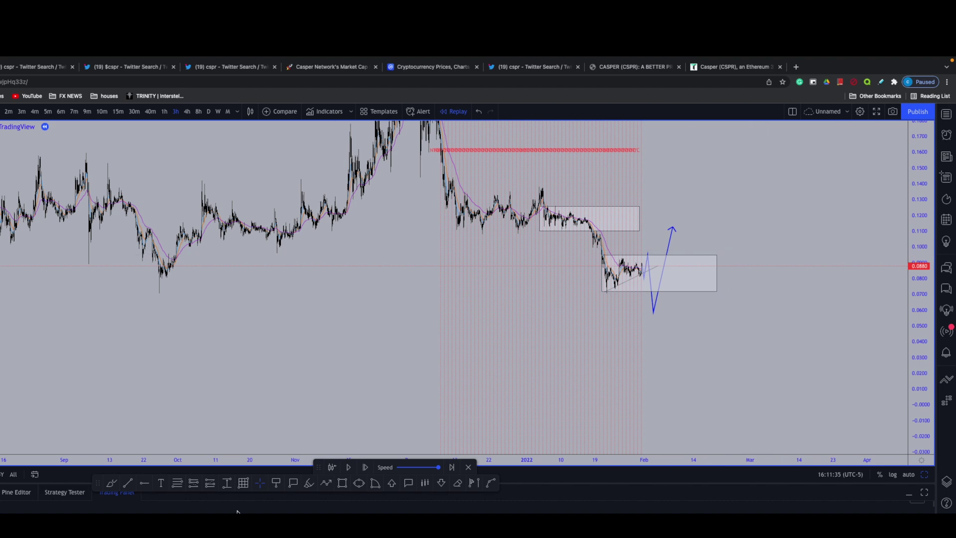
# Draw an arrow from the top of the upper zone down to the lower zone's low, and delete the old projected path
pyautogui.moveTo(560, 207); pyautogui.dragTo(610, 289)
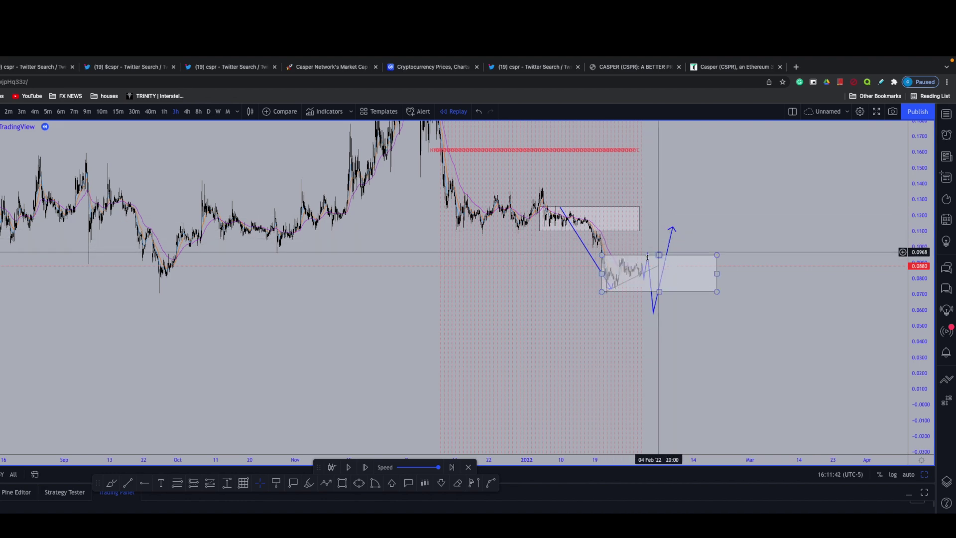
pyautogui.click(648, 254)
pyautogui.press('Delete')
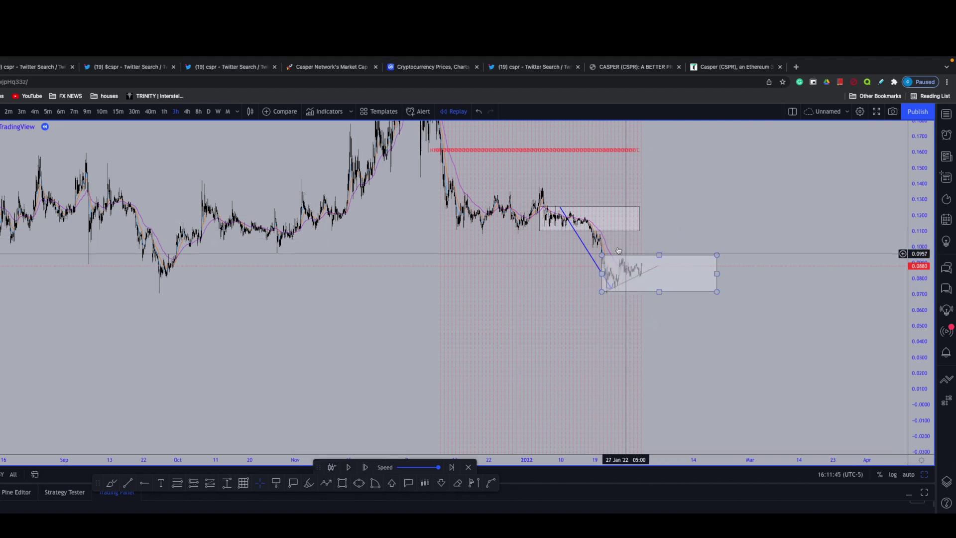
# Draw a horizontal arrow at about 0.1250 from the upper zone's top edge forward to mid-March 2022
pyautogui.moveTo(620, 251); pyautogui.dragTo(613, 252)
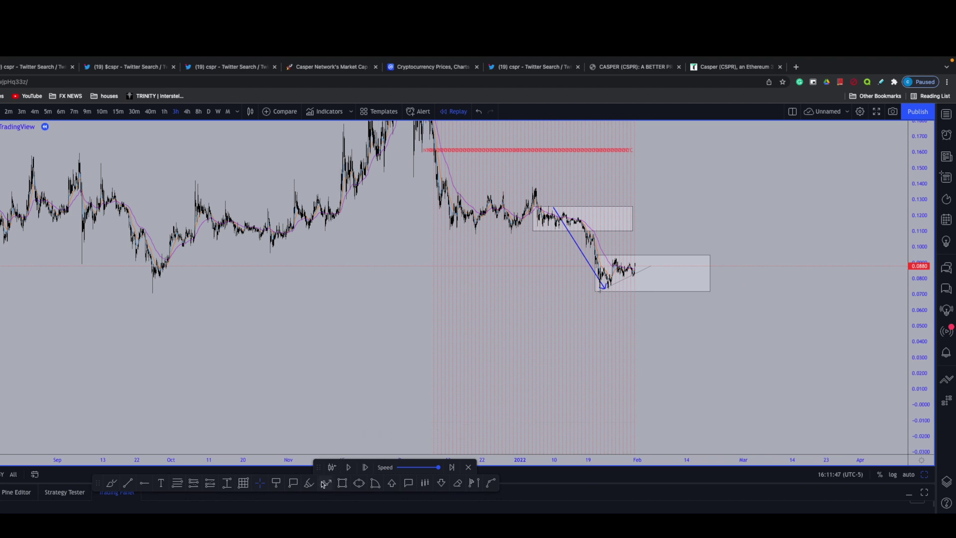
pyautogui.click(551, 206)
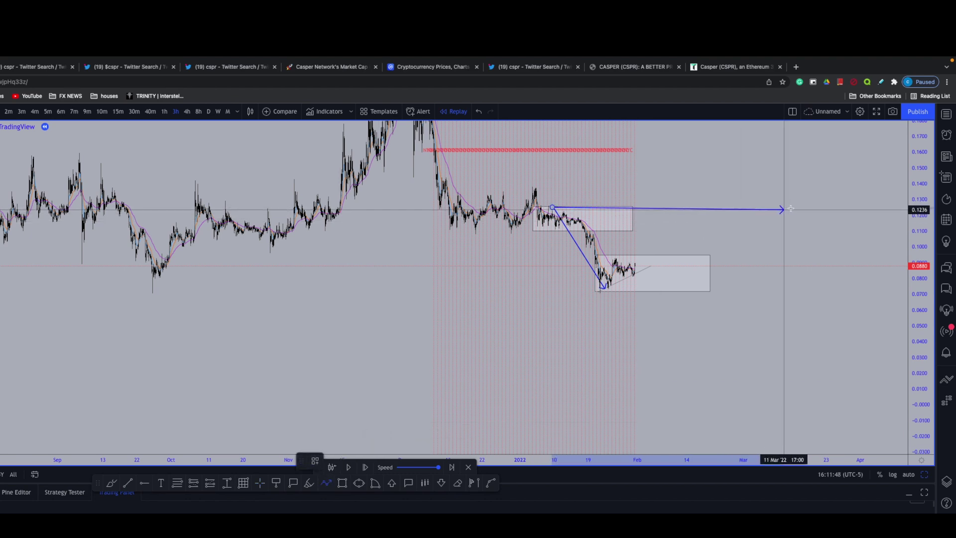
pyautogui.click(806, 206)
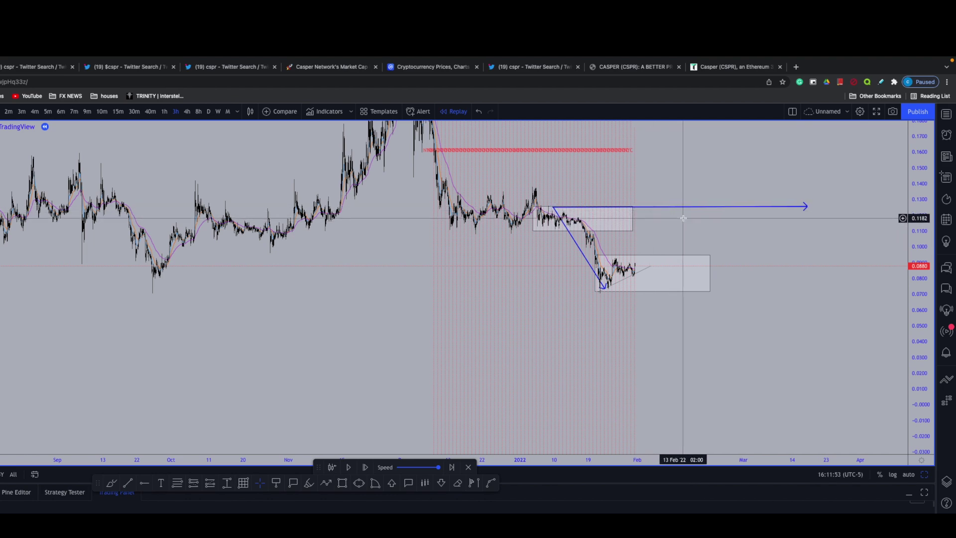
# Draw a zigzag path around the horizontal arrow from about 0.1090 up to 0.1580, down to 0.1130 and up to 0.1745
pyautogui.click(724, 232)
pyautogui.click(757, 155)
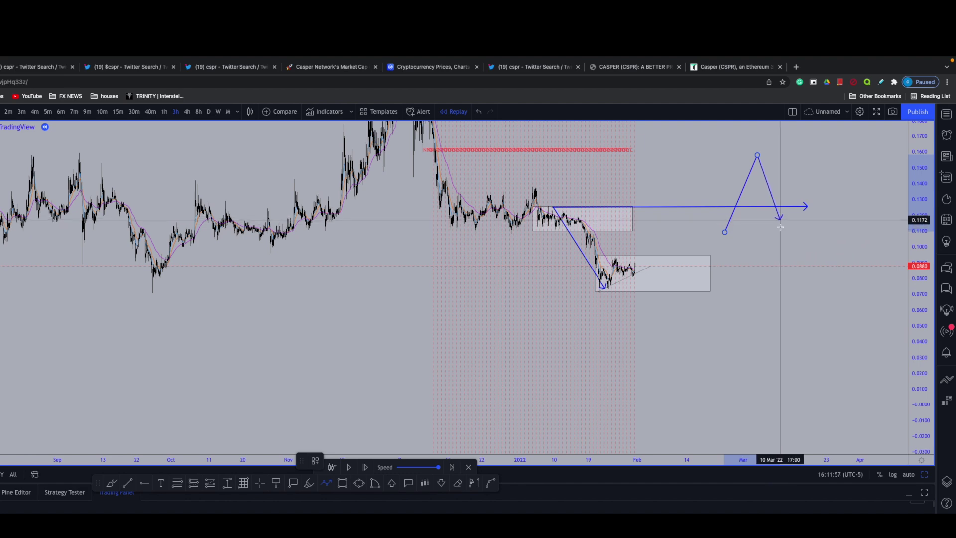
pyautogui.click(780, 226)
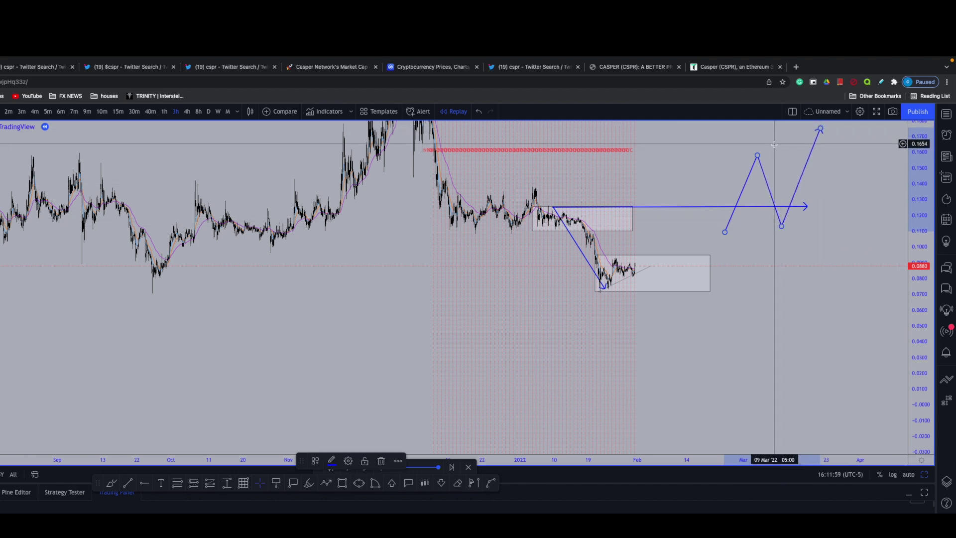
pyautogui.doubleClick(821, 129)
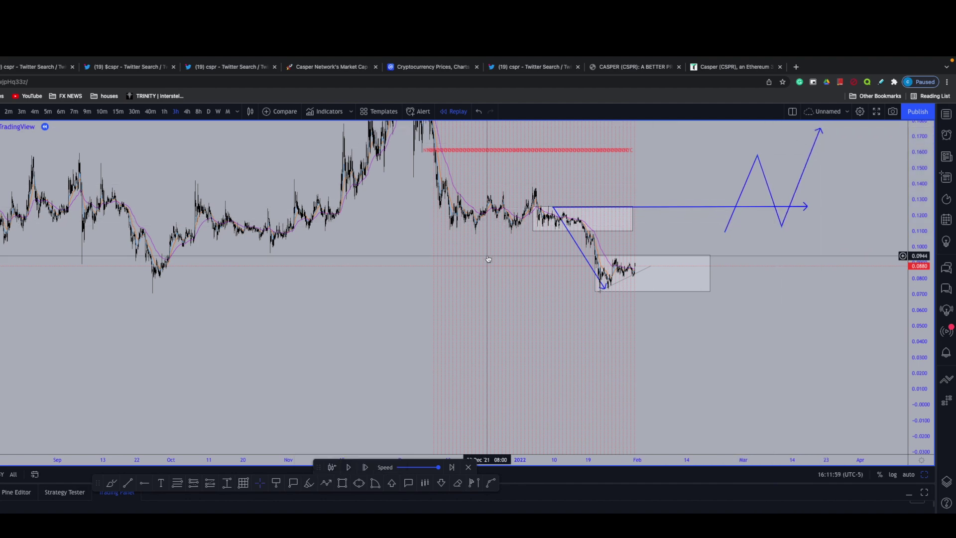
# Examine the two zones and the projected zigzag against the price history back to mid-2021
pyautogui.click(618, 229)
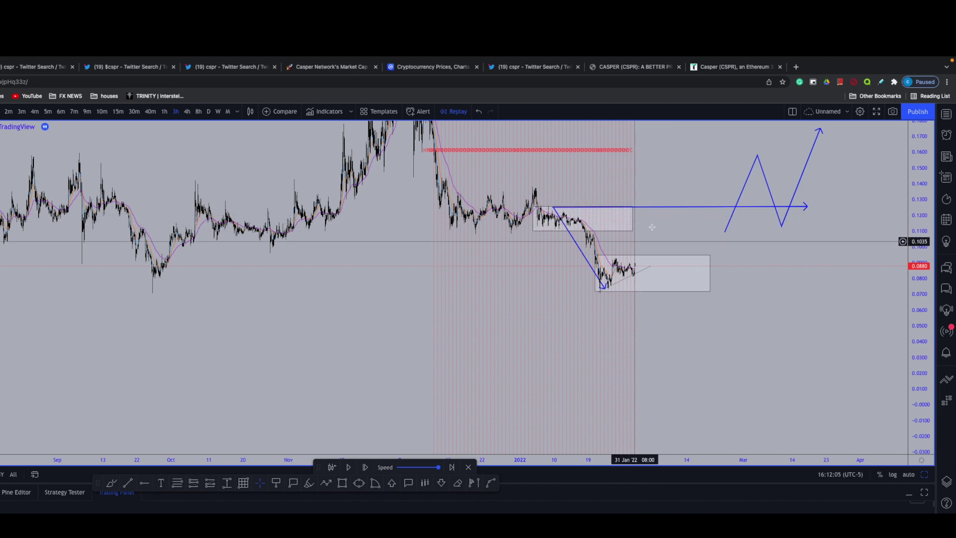
pyautogui.click(642, 225)
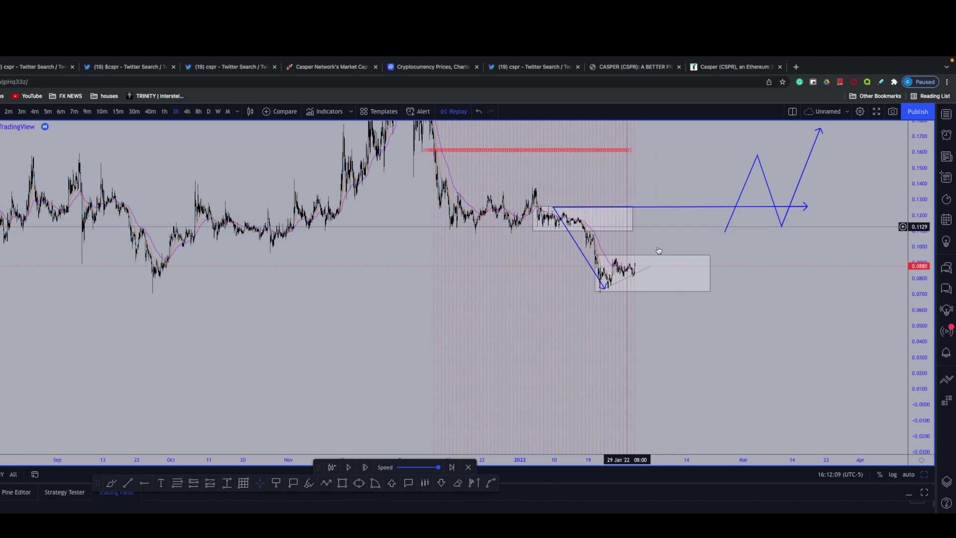
pyautogui.scroll(4, 618, 234)
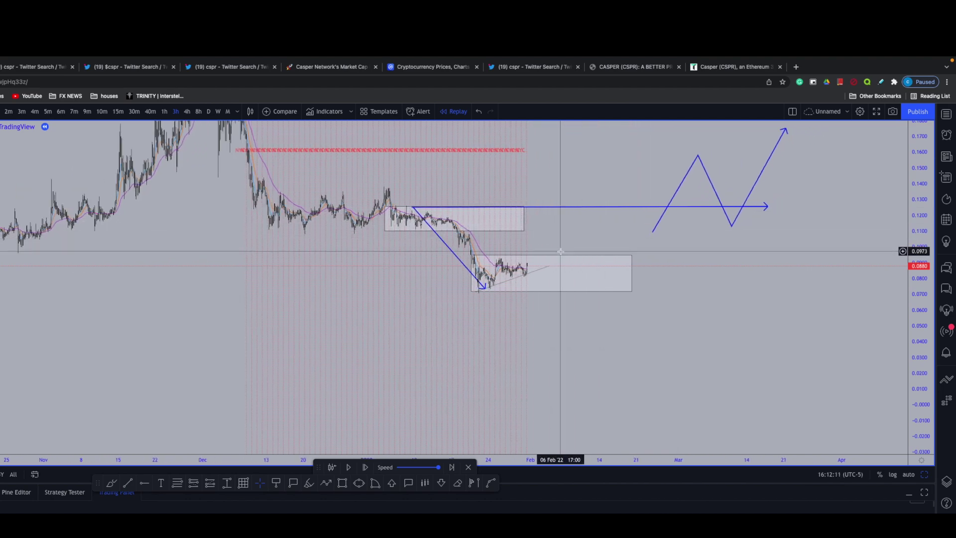
pyautogui.scroll(-5, 642, 259)
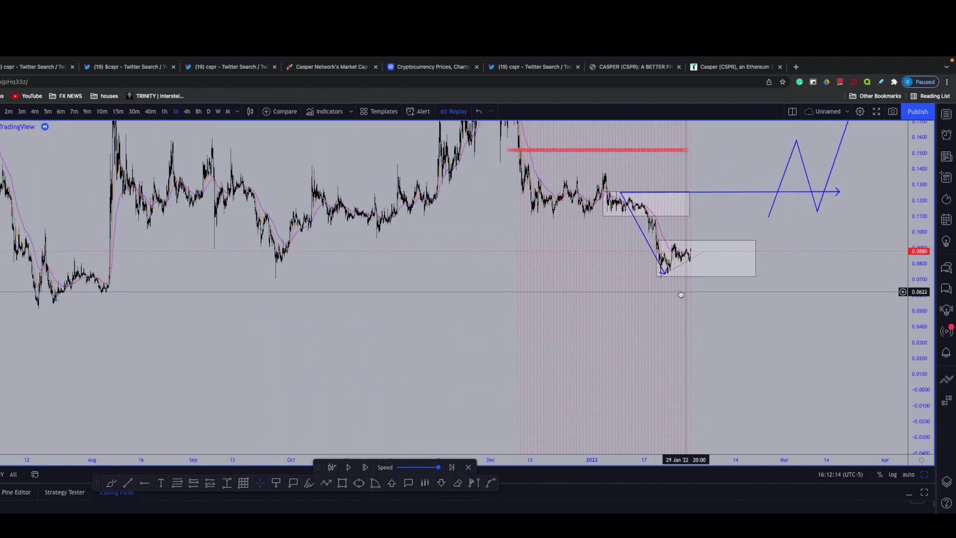
pyautogui.moveTo(666, 301); pyautogui.dragTo(638, 312)
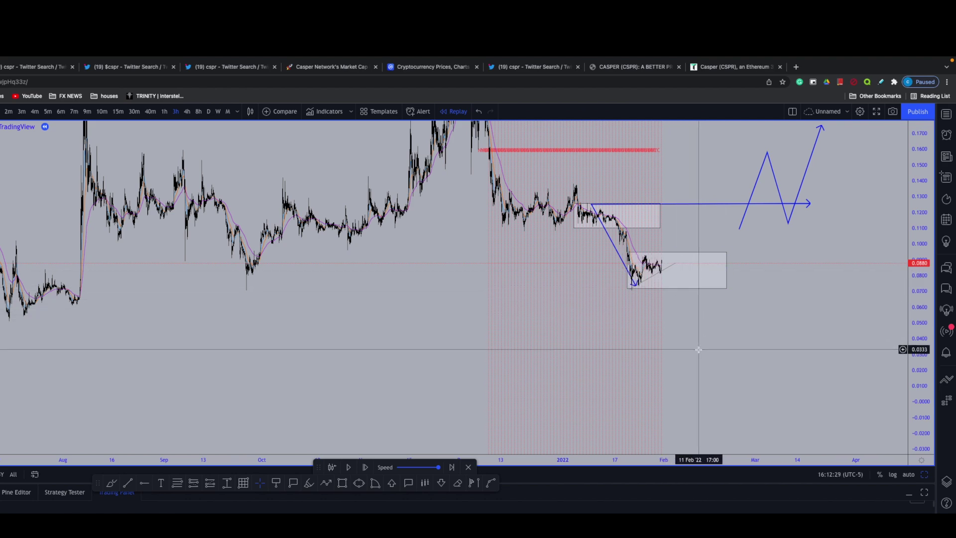
pyautogui.scroll(-5, 649, 303)
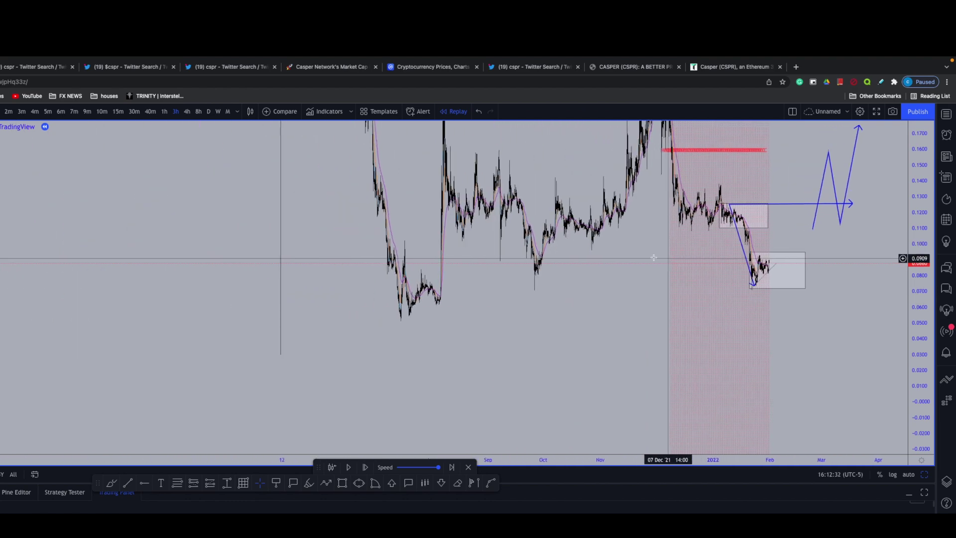
pyautogui.moveTo(653, 257); pyautogui.dragTo(560, 258)
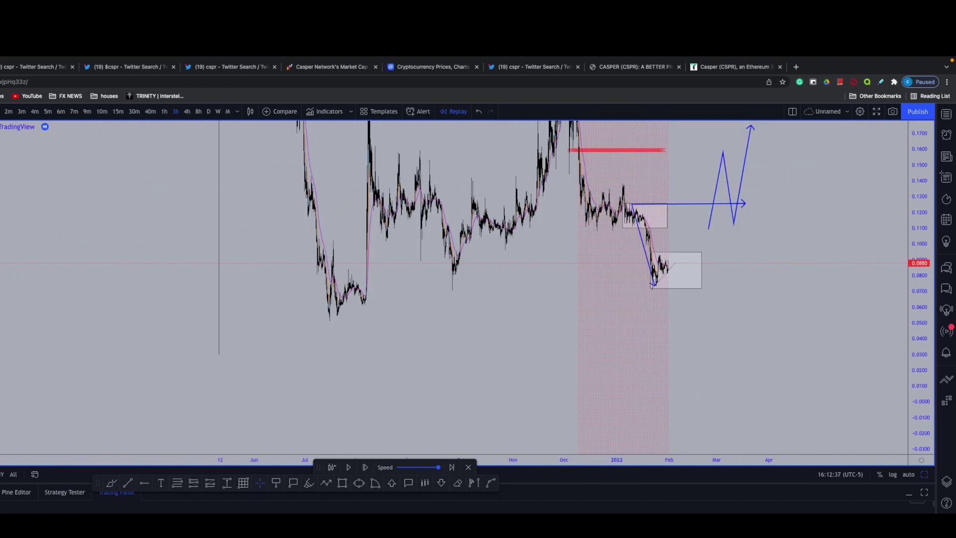
pyautogui.scroll(3, 289, 224)
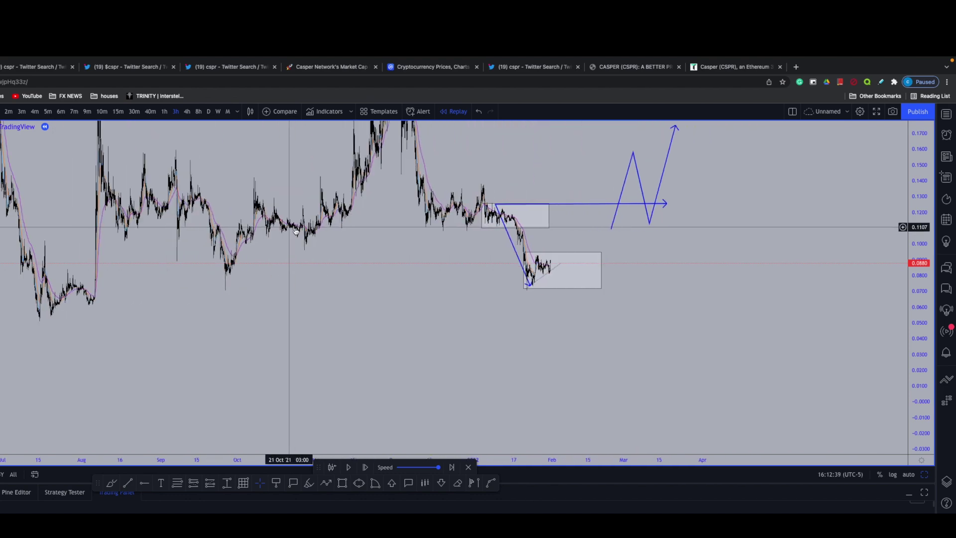
pyautogui.scroll(3, 392, 281)
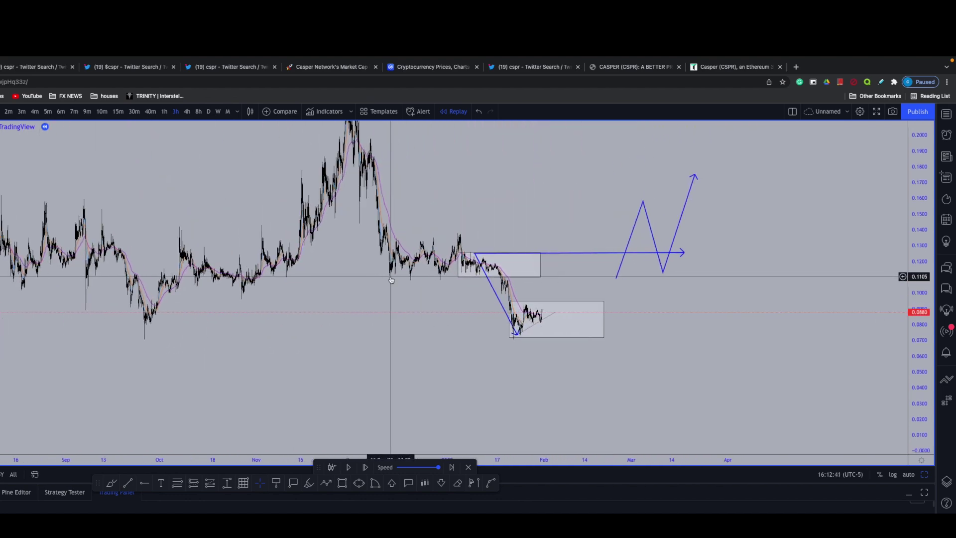
pyautogui.scroll(-5, 393, 280)
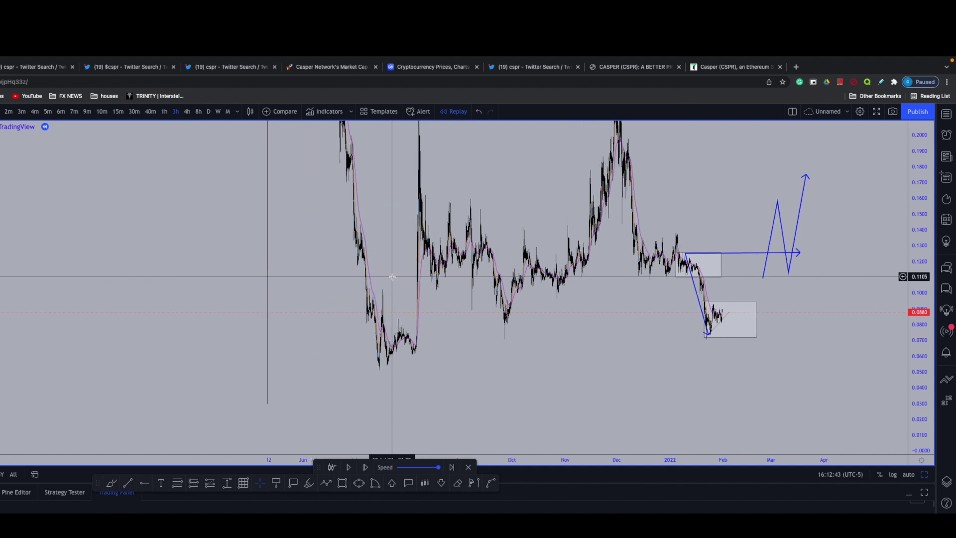
pyautogui.hscroll(3, 597, 304)
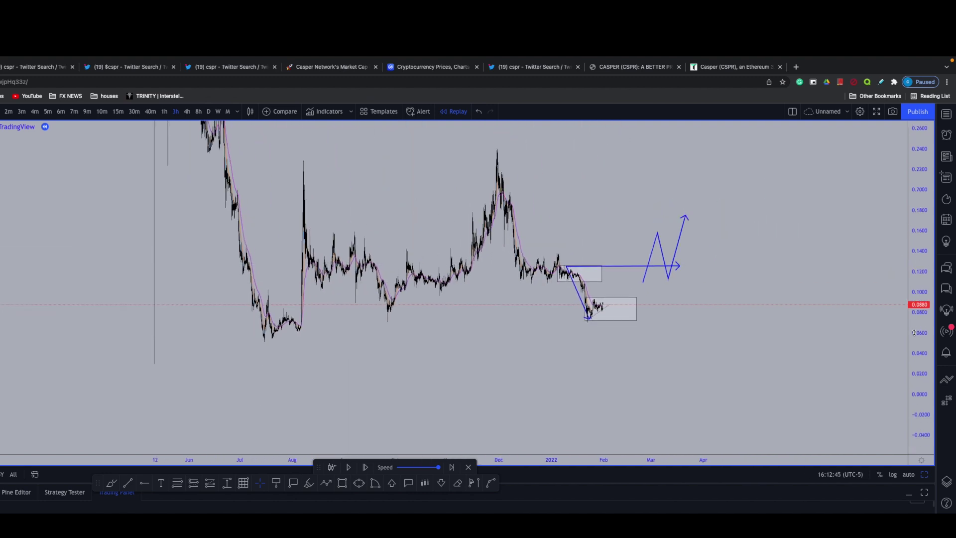
pyautogui.hscroll(-2, 665, 342)
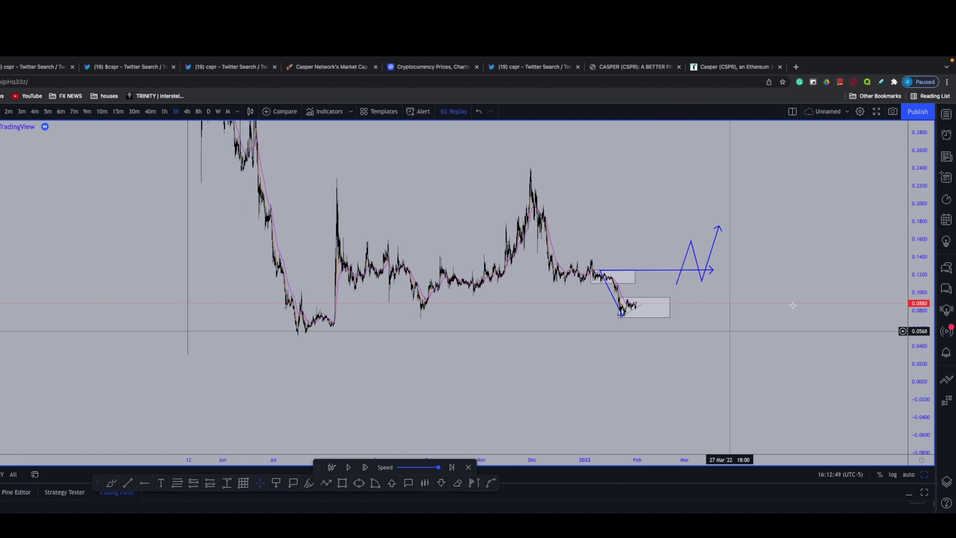
# Delete the zigzag path crossing the horizontal arrow
pyautogui.moveTo(922, 221); pyautogui.dragTo(922, 259)
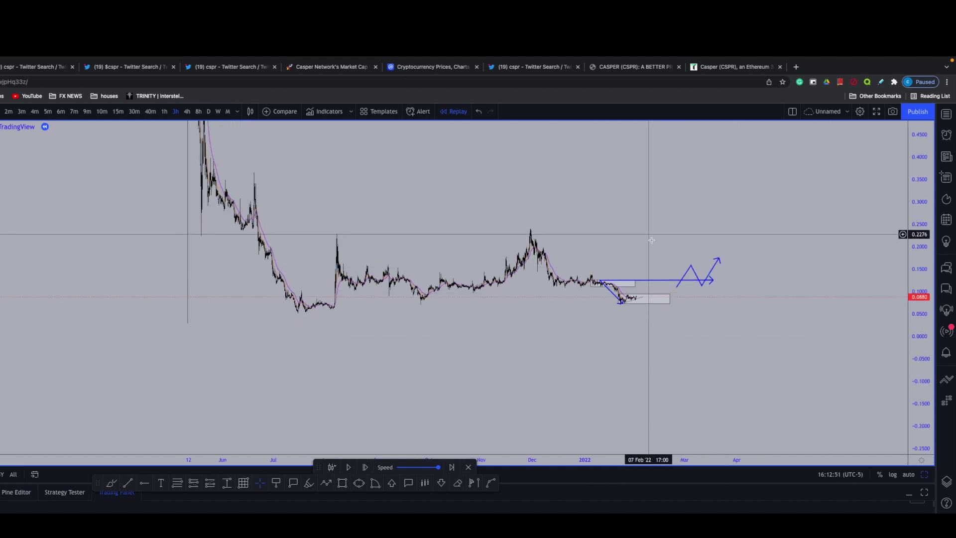
pyautogui.moveTo(651, 231); pyautogui.dragTo(699, 276)
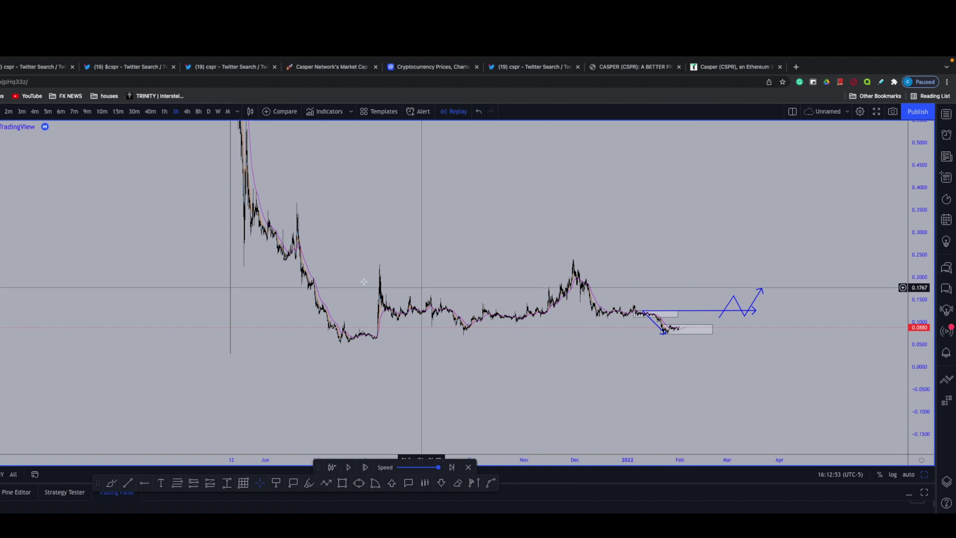
pyautogui.moveTo(423, 288); pyautogui.dragTo(454, 306)
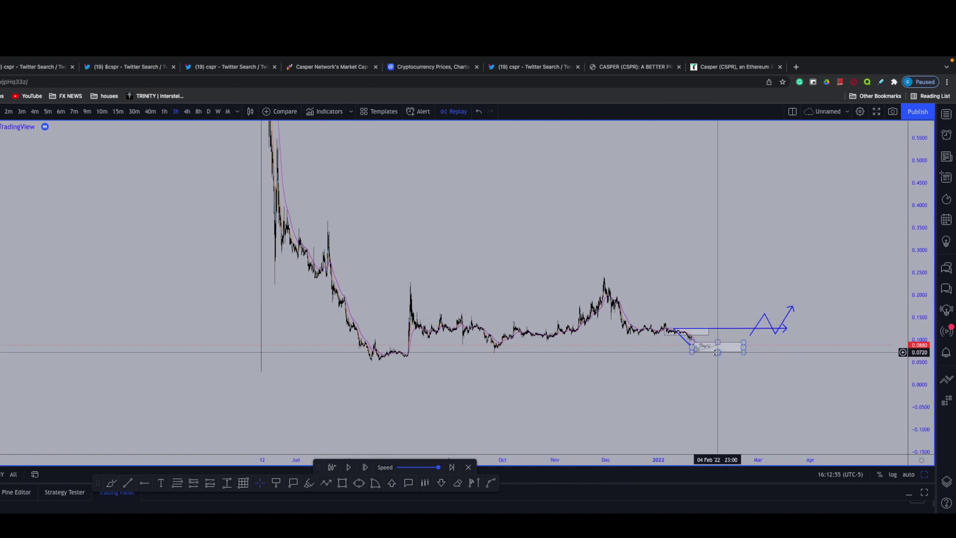
pyautogui.moveTo(818, 358); pyautogui.dragTo(673, 334)
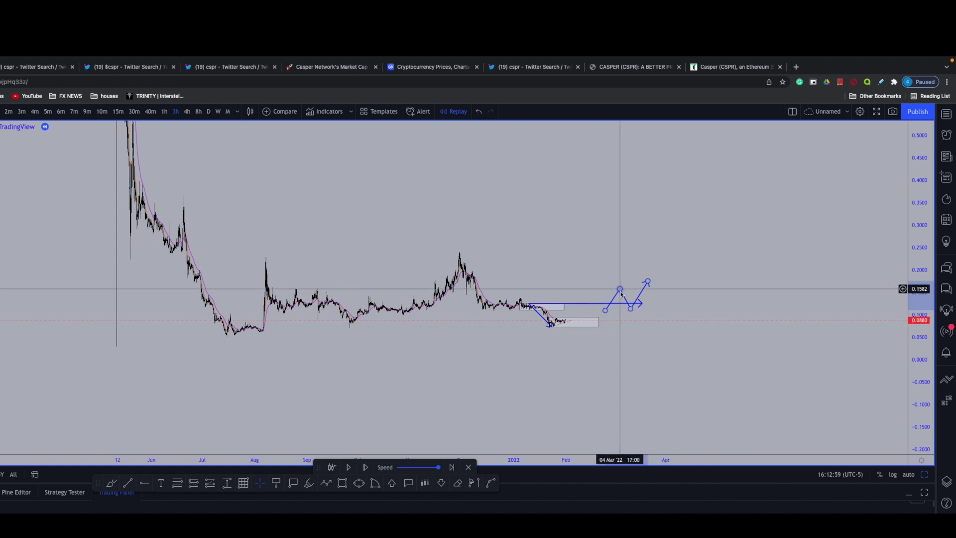
pyautogui.moveTo(620, 289); pyautogui.dragTo(619, 290)
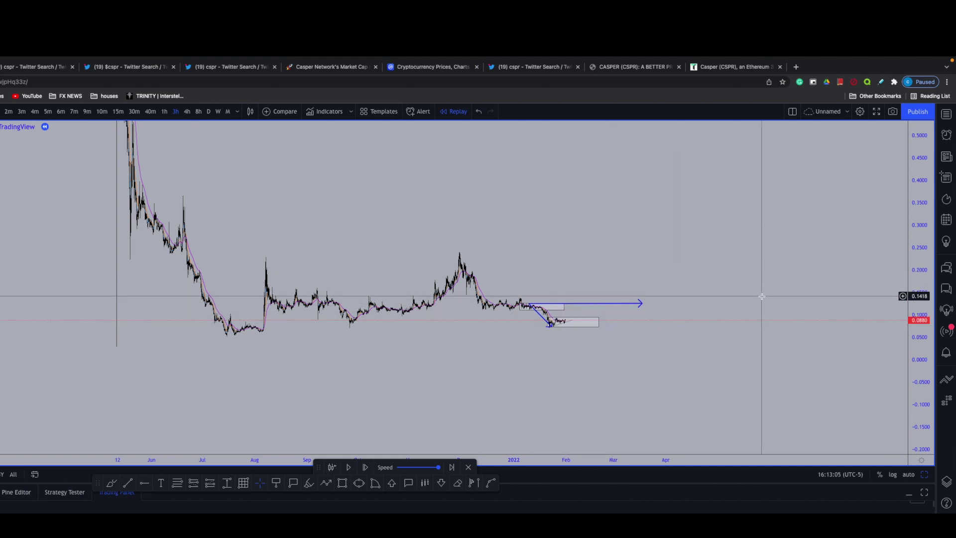
# Examine the whole 3-hour price history from the May 2021 launch decline to the two marked zones
pyautogui.moveTo(528, 282); pyautogui.dragTo(559, 316)
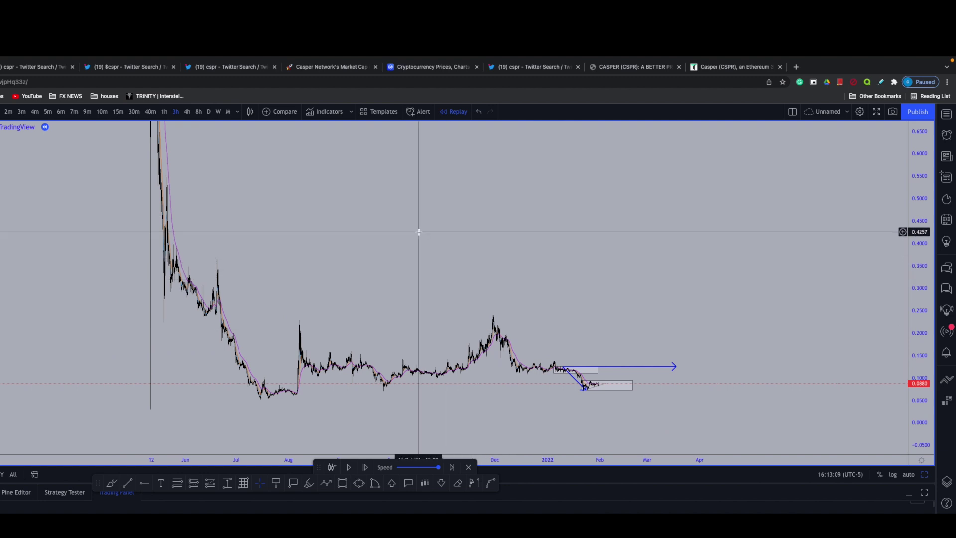
pyautogui.moveTo(445, 183); pyautogui.dragTo(469, 302)
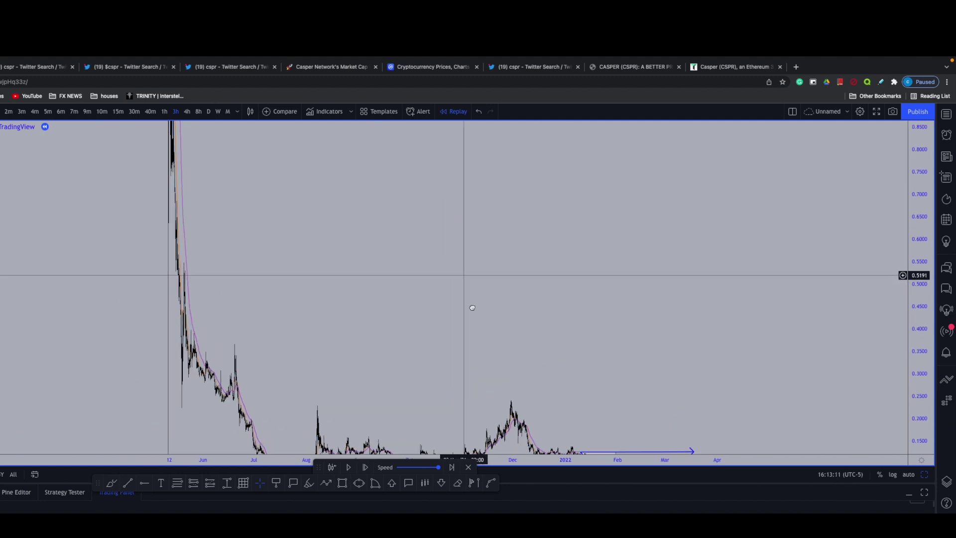
pyautogui.moveTo(384, 198); pyautogui.dragTo(503, 364)
pyautogui.scroll(5, 532, 318)
pyautogui.scroll(-3, 521, 316)
pyautogui.scroll(5, 533, 315)
pyautogui.scroll(-2, 468, 295)
pyautogui.scroll(3, 468, 296)
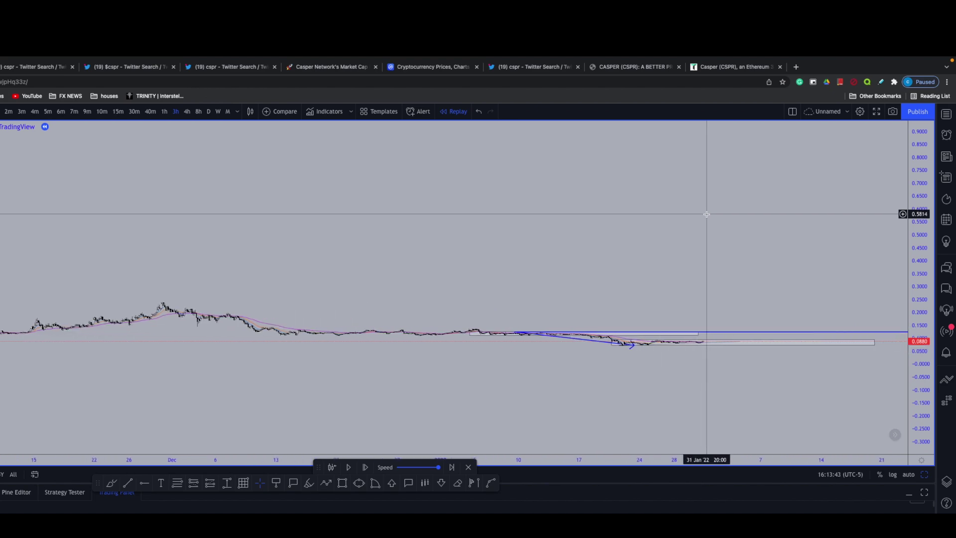
pyautogui.scroll(-8, 817, 226)
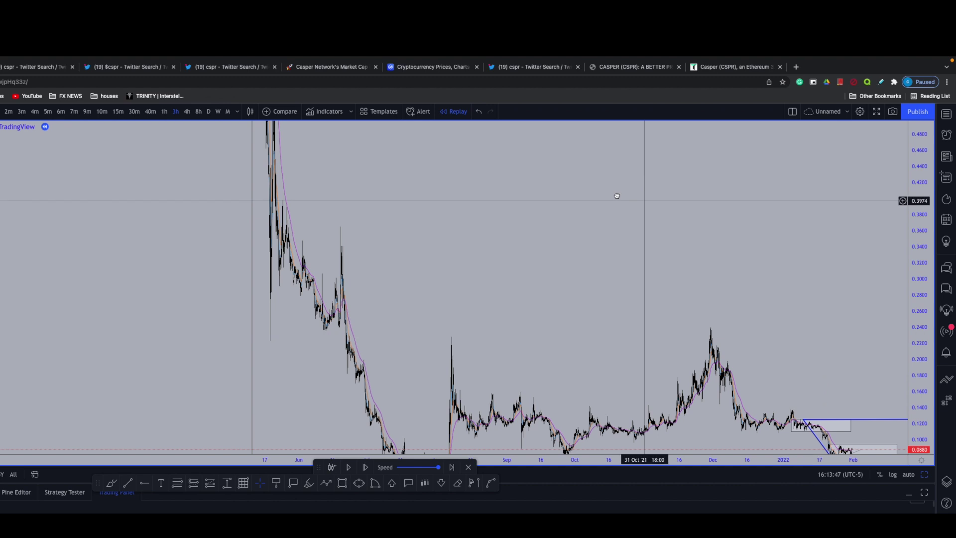
pyautogui.hscroll(6, 617, 196)
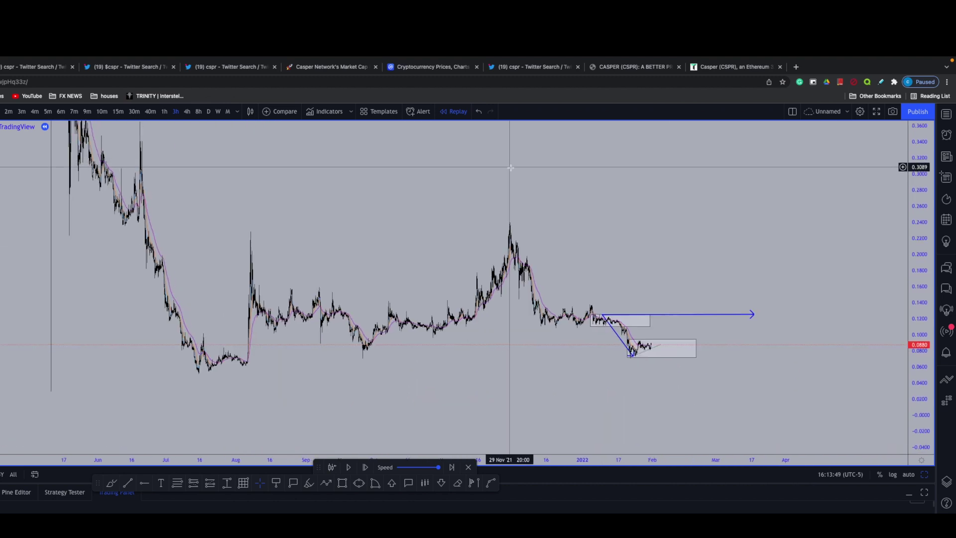
pyautogui.scroll(-4, 502, 167)
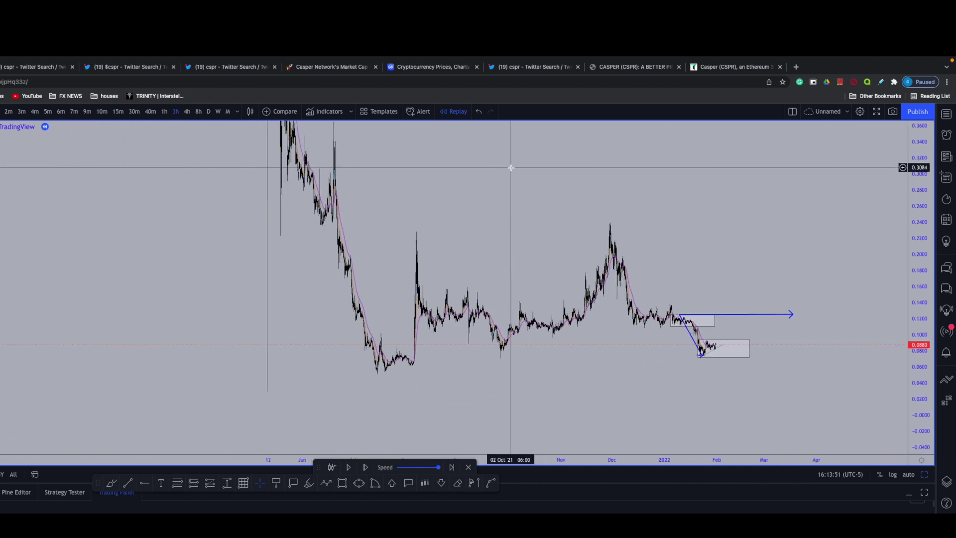
pyautogui.moveTo(354, 162); pyautogui.dragTo(452, 219)
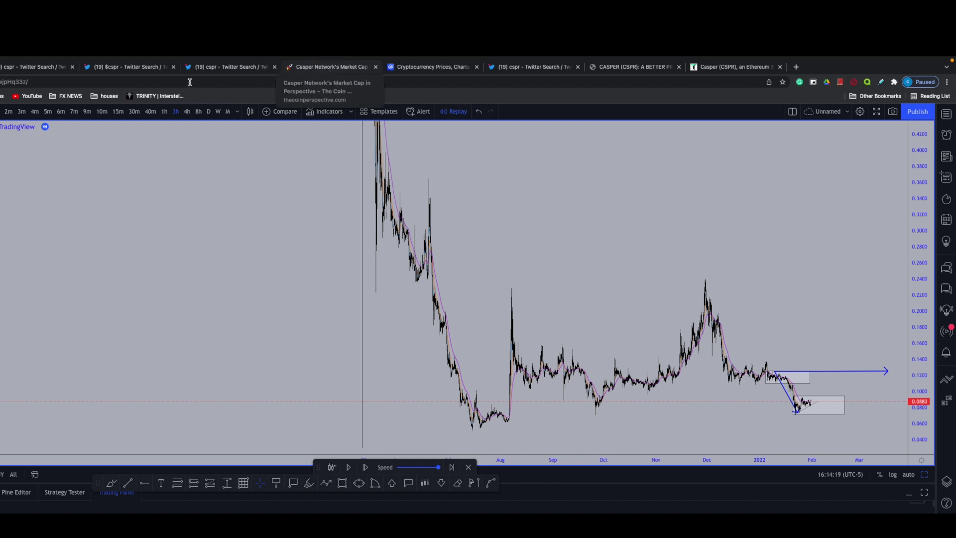
# Switch to the cspr Twitter search and view the Casper Insider graphic of January 2022 highlights at full size
pyautogui.click(40, 68)
pyautogui.scroll(-1, 349, 298)
pyautogui.click(351, 298)
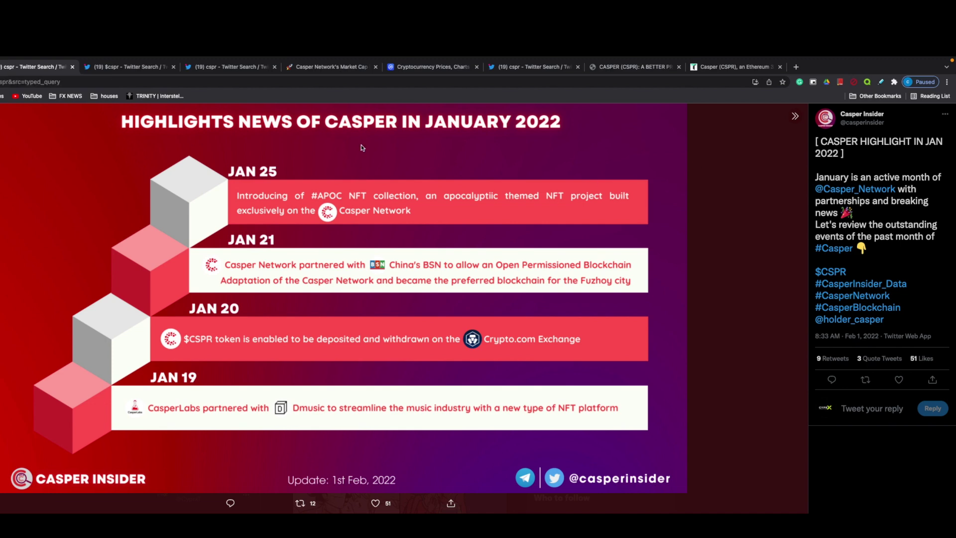
pyautogui.press('Escape')
# Read the $cspr tweet giving upcoming price targets, and check the cspr search results with the Casper Chat reading post
pyautogui.click(144, 68)
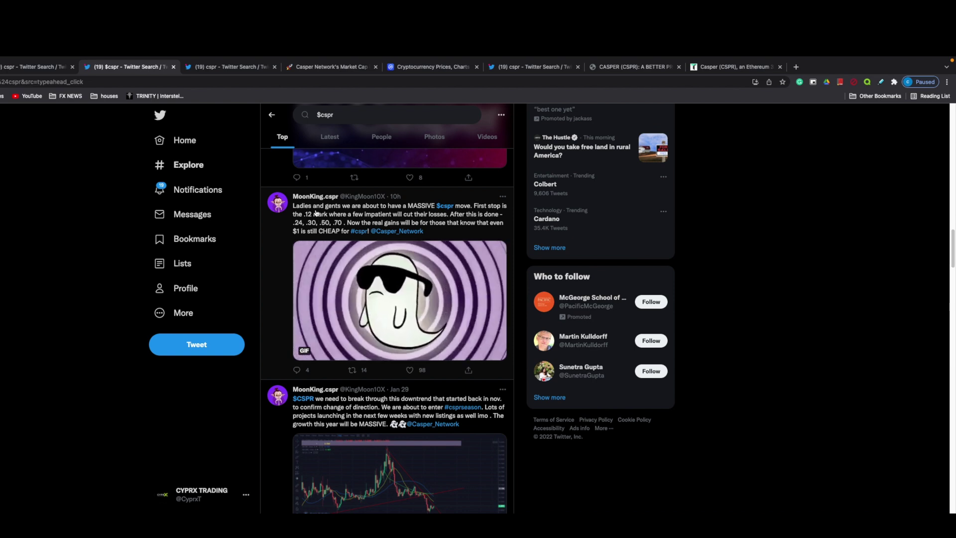
pyautogui.moveTo(320, 202)
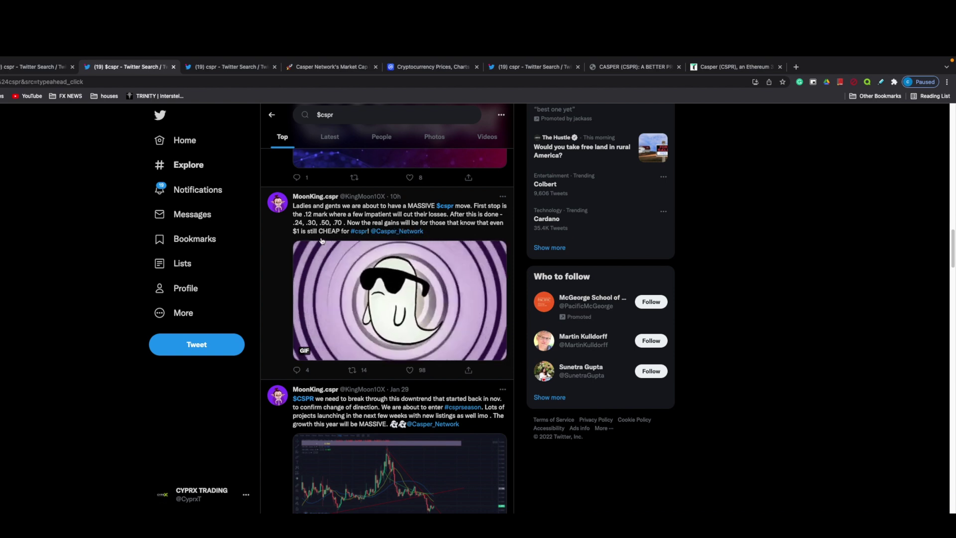
pyautogui.scroll(-1, 318, 232)
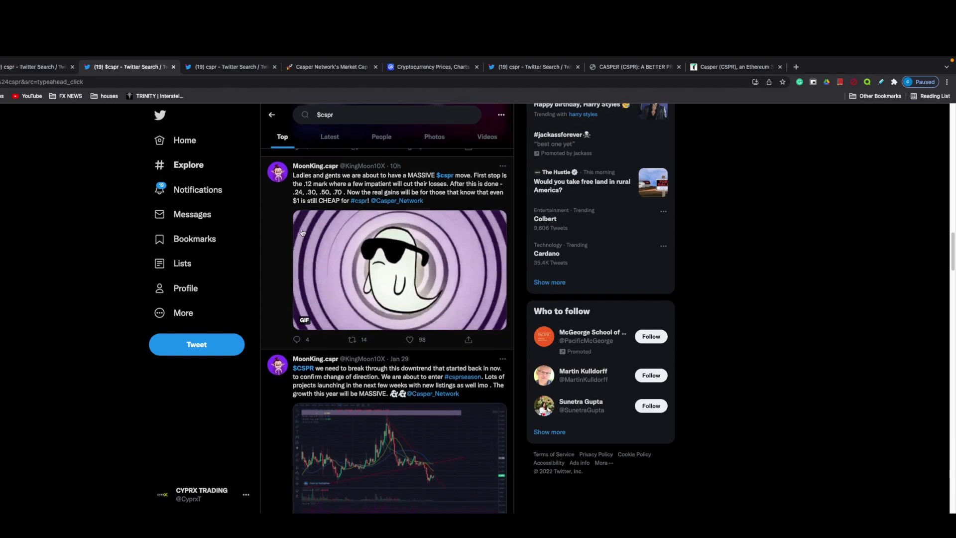
pyautogui.scroll(1, 331, 234)
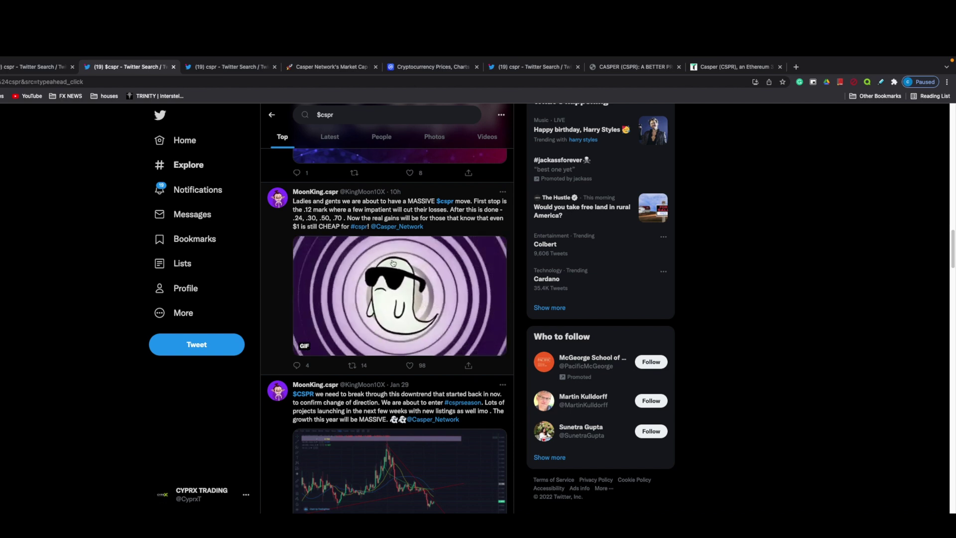
pyautogui.scroll(1, 393, 263)
pyautogui.scroll(1, 388, 251)
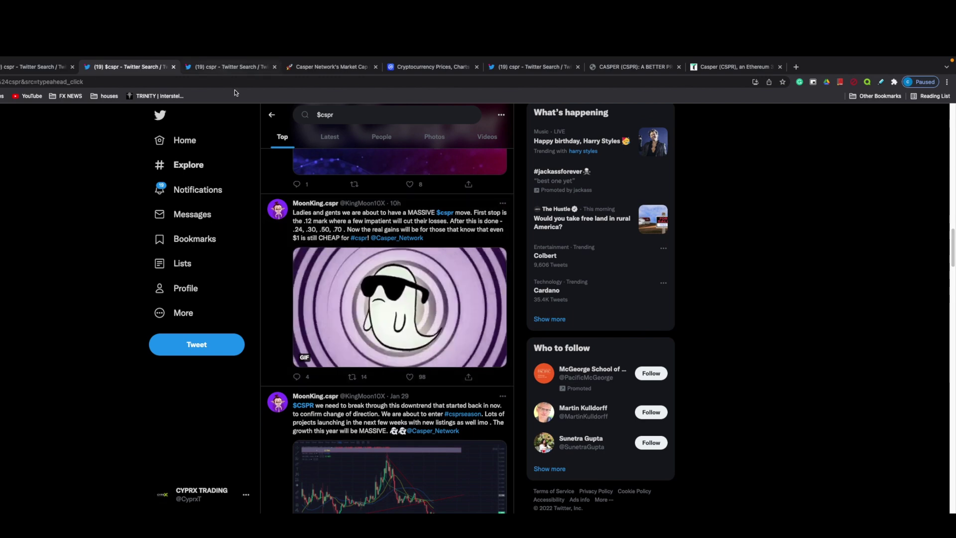
pyautogui.click(222, 68)
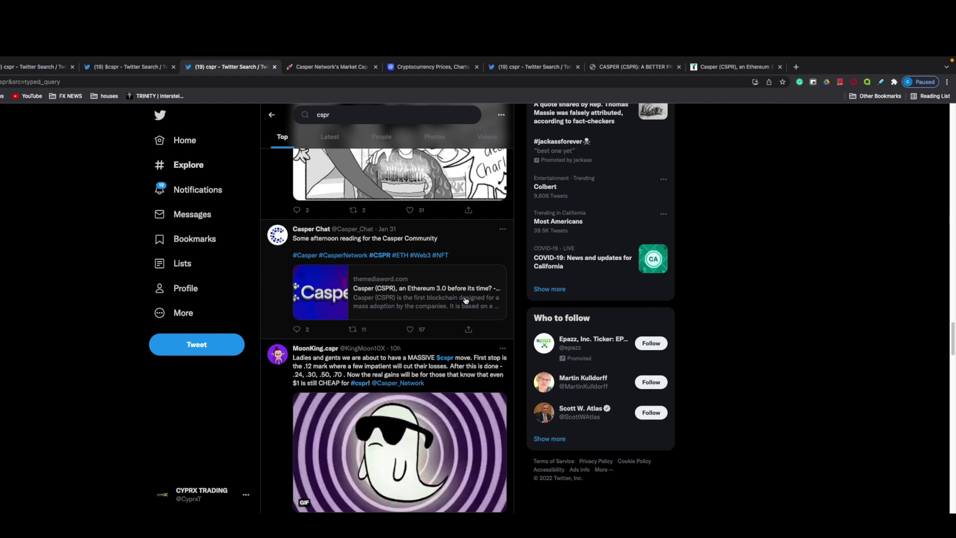
# Check Casper's hypothetical market cap on The Coin Perspective and compare it with market caps of coins ranked roughly 40 to 62
pyautogui.click(319, 68)
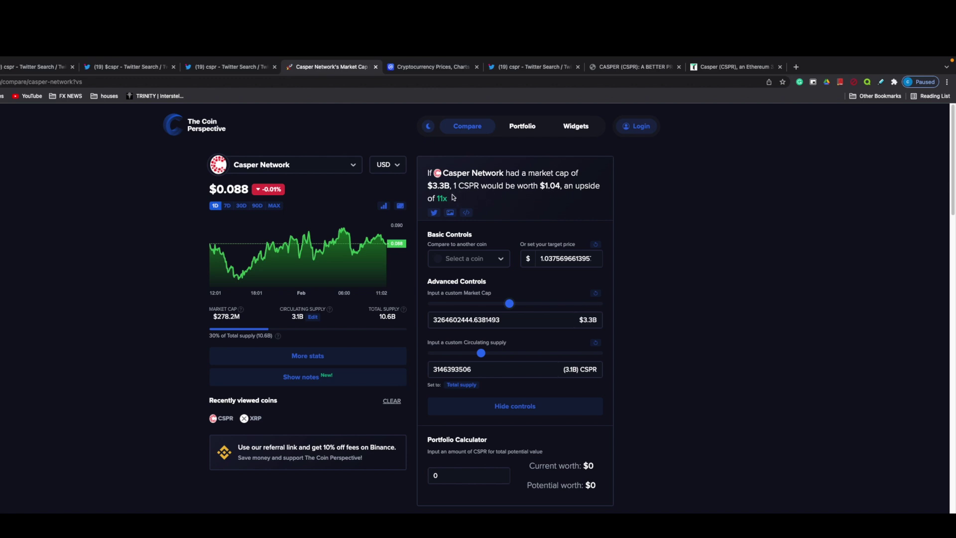
pyautogui.click(411, 69)
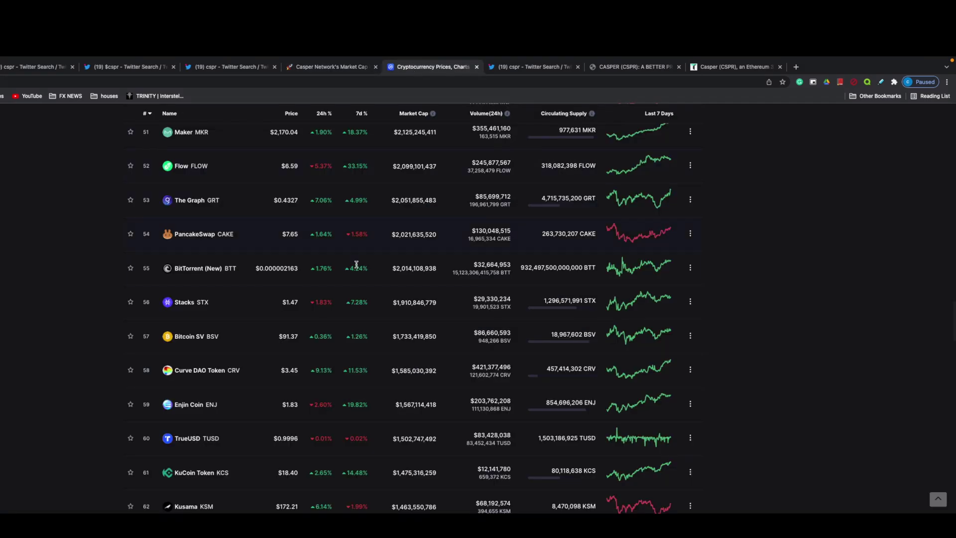
pyautogui.scroll(-4, 357, 265)
pyautogui.scroll(6, 356, 264)
pyautogui.scroll(-2, 356, 268)
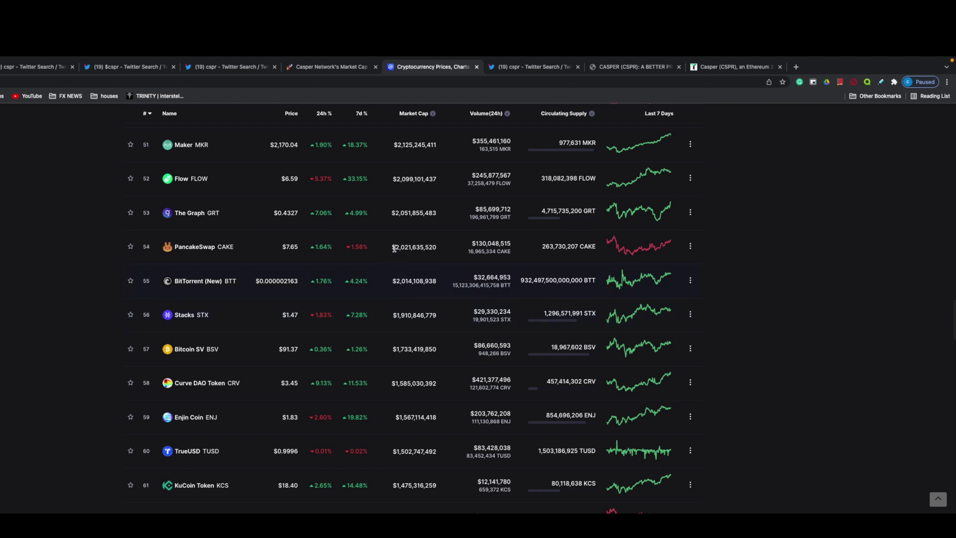
pyautogui.scroll(4, 394, 251)
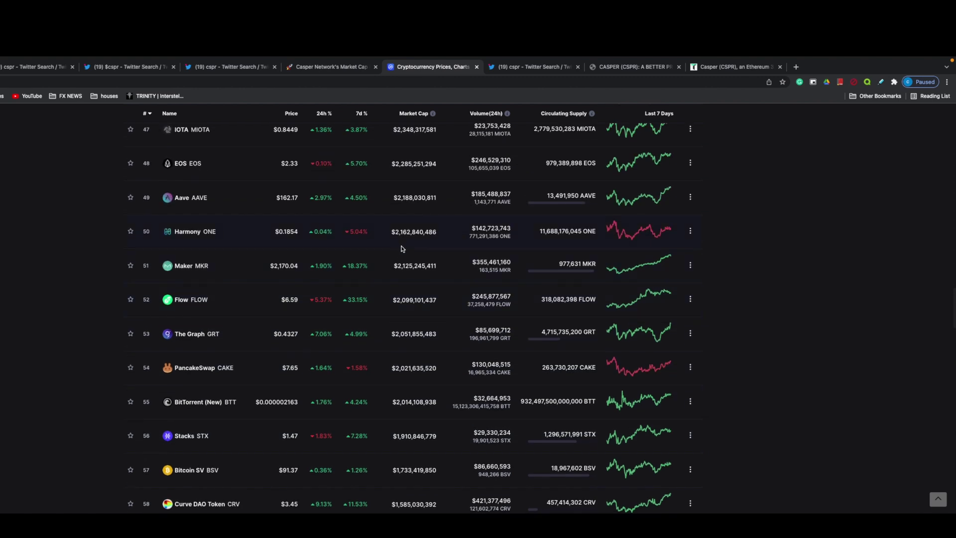
pyautogui.scroll(2, 399, 251)
pyautogui.scroll(5, 400, 248)
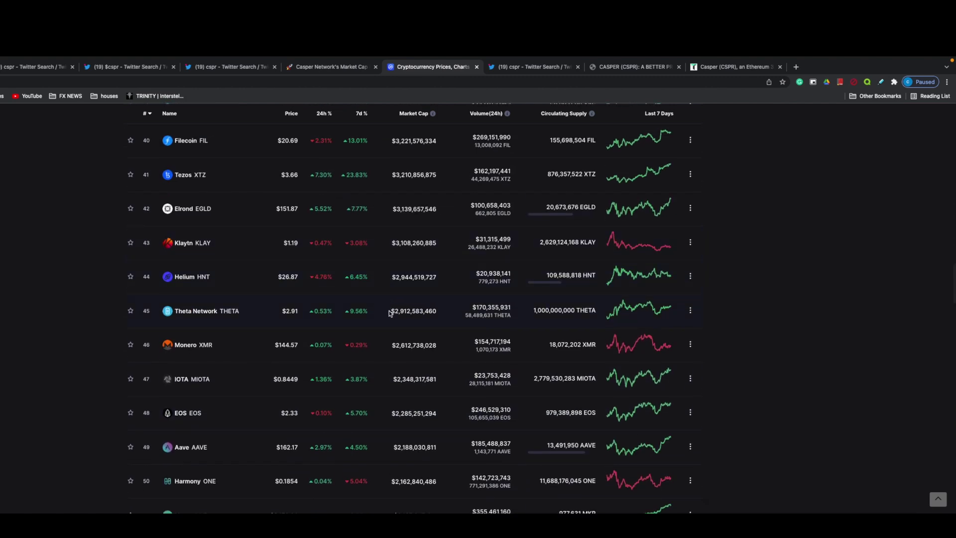
pyautogui.scroll(-1, 397, 342)
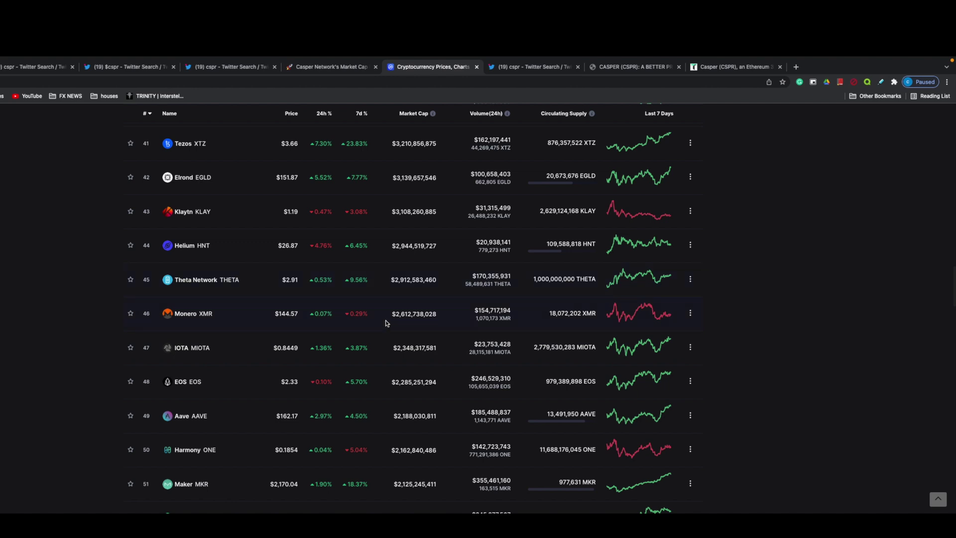
pyautogui.scroll(-4, 390, 319)
pyautogui.scroll(-1, 396, 275)
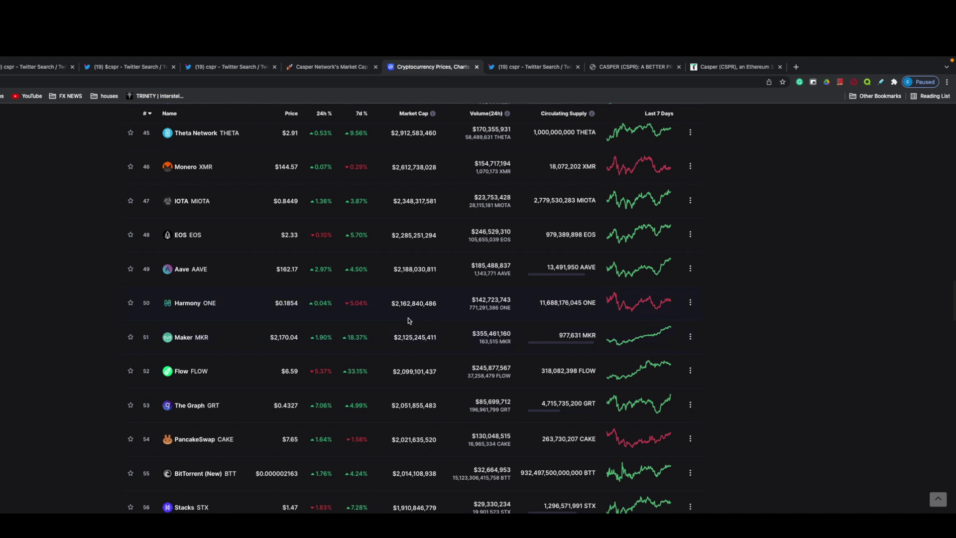
pyautogui.scroll(3, 411, 333)
pyautogui.scroll(2, 408, 339)
# Switch to the Medium article asking whether Casper is a better project than Ethereum 2.0 and return to its headline
pyautogui.click(518, 69)
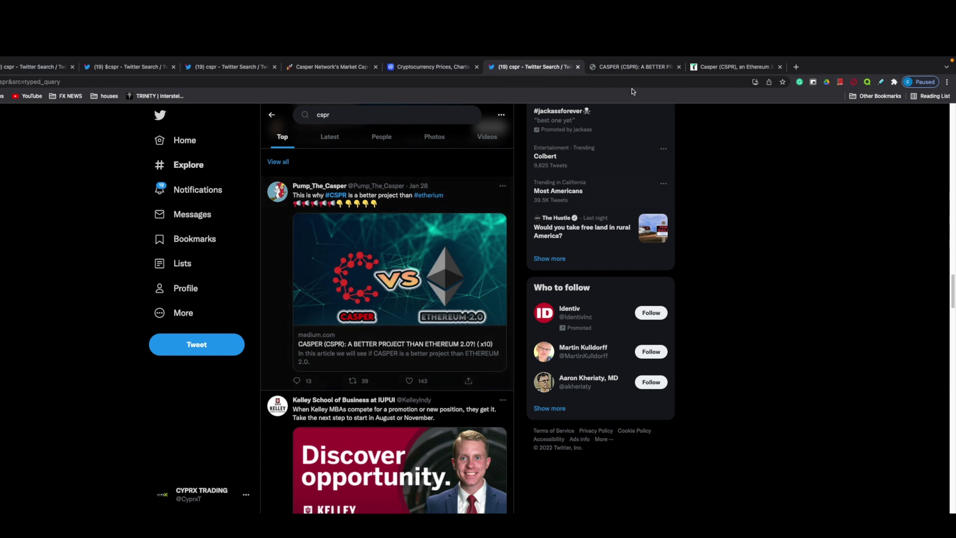
pyautogui.click(611, 68)
pyautogui.scroll(10, 301, 301)
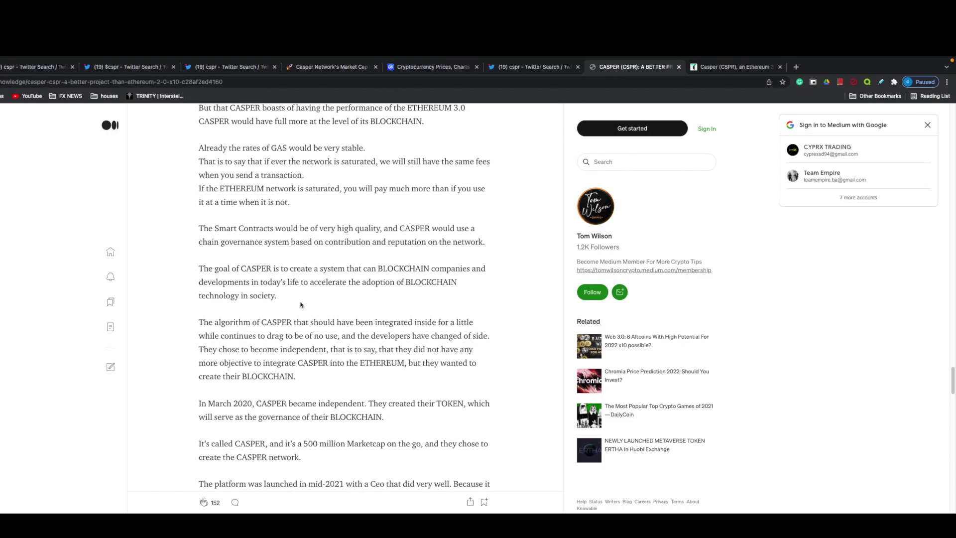
pyautogui.scroll(15, 301, 302)
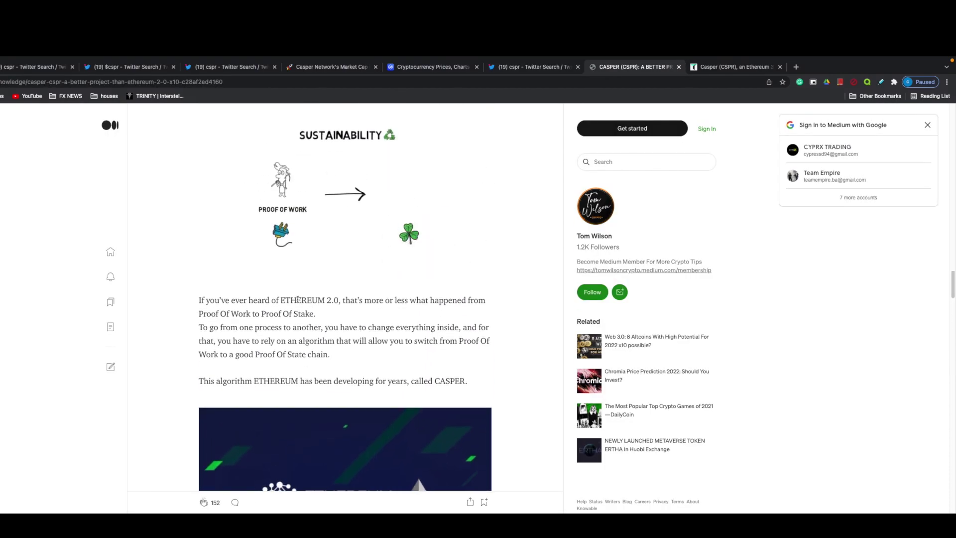
pyautogui.scroll(15, 297, 299)
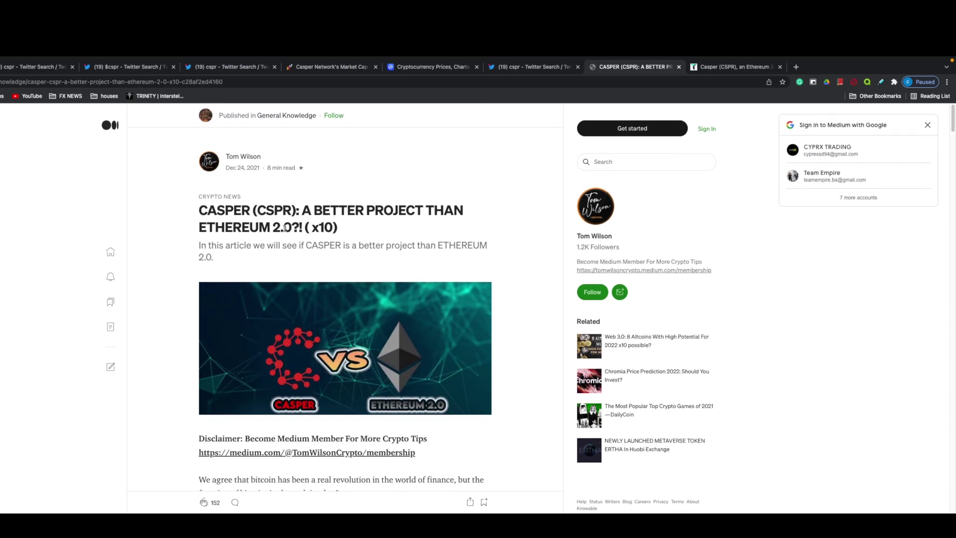
# Skim the Medium article from its introduction to the paragraphs on Casper's launch, team and three success criteria
pyautogui.scroll(-4, 294, 232)
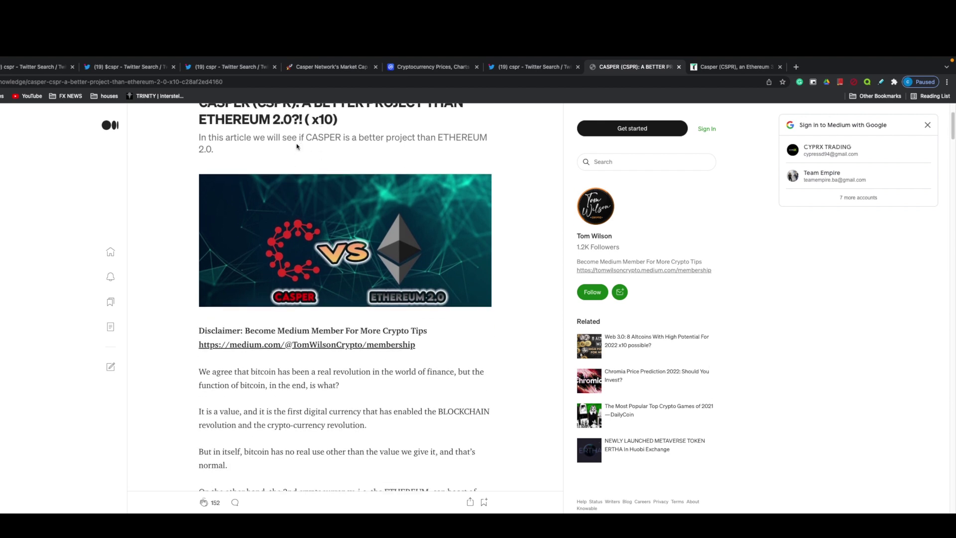
pyautogui.scroll(-20, 321, 146)
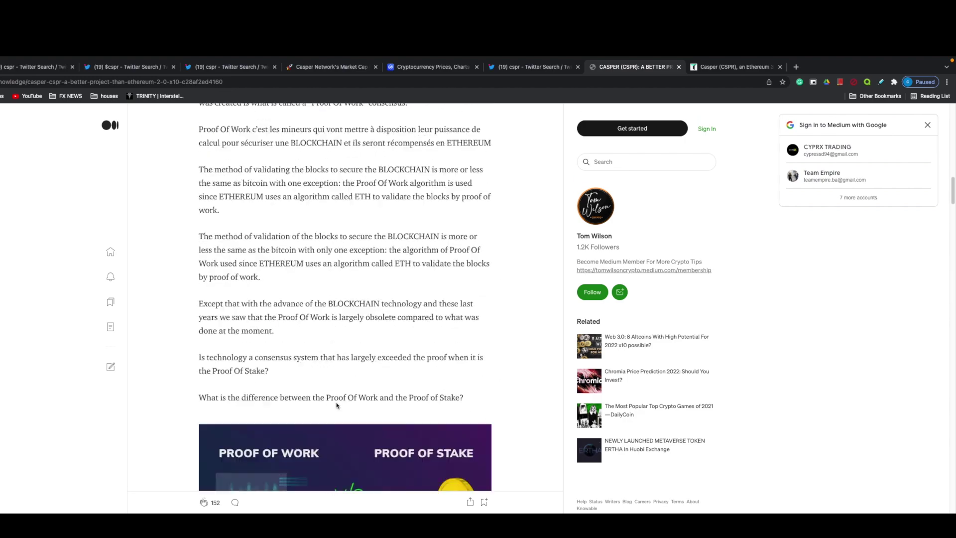
pyautogui.scroll(-20, 336, 405)
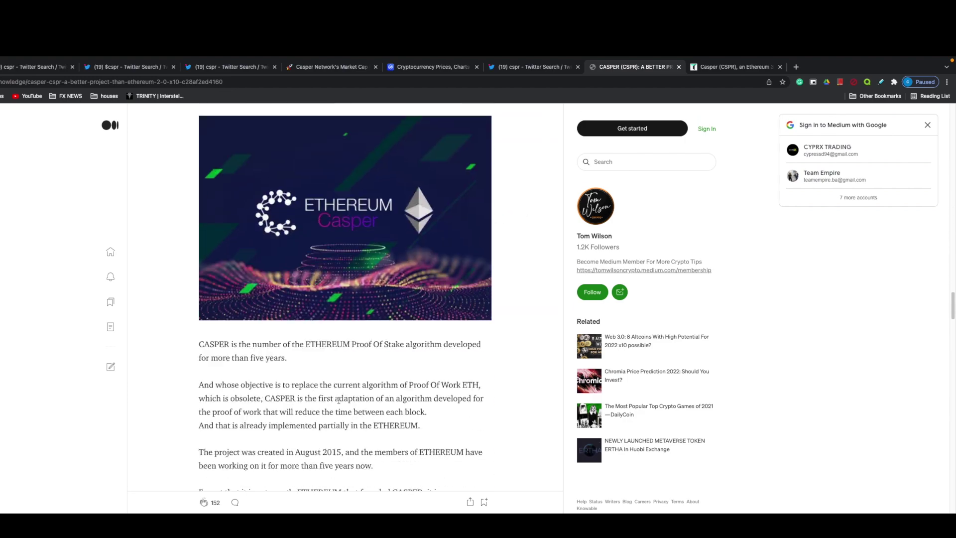
pyautogui.scroll(-20, 332, 378)
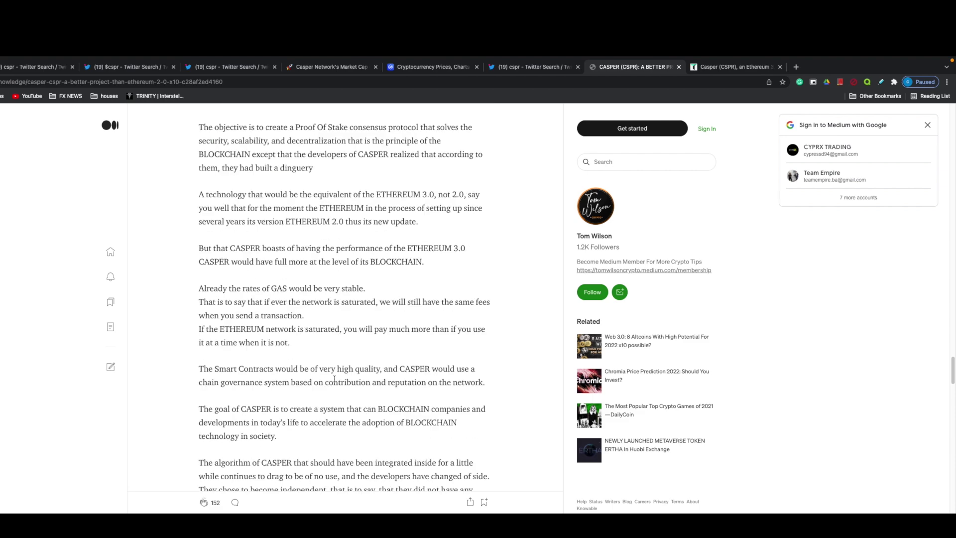
pyautogui.scroll(-5, 335, 380)
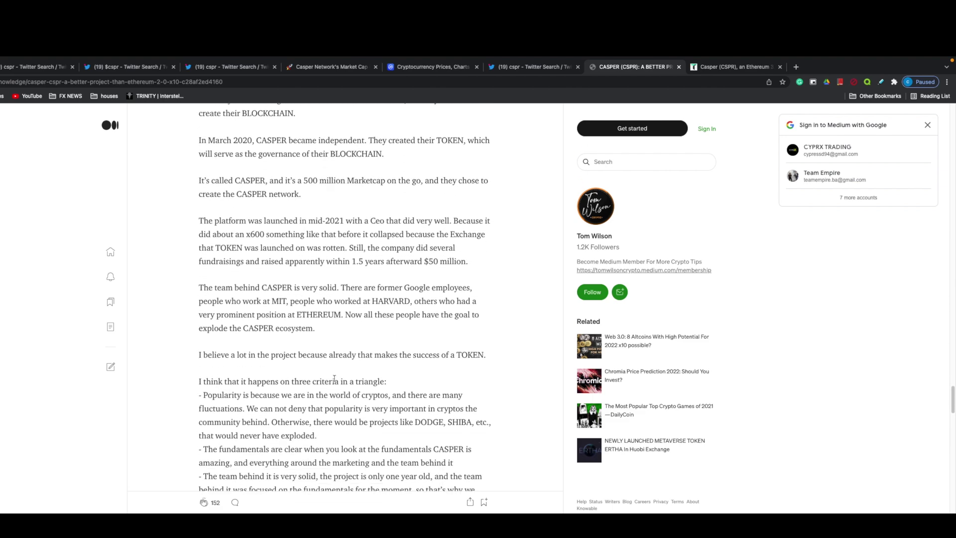
pyautogui.scroll(-2, 327, 355)
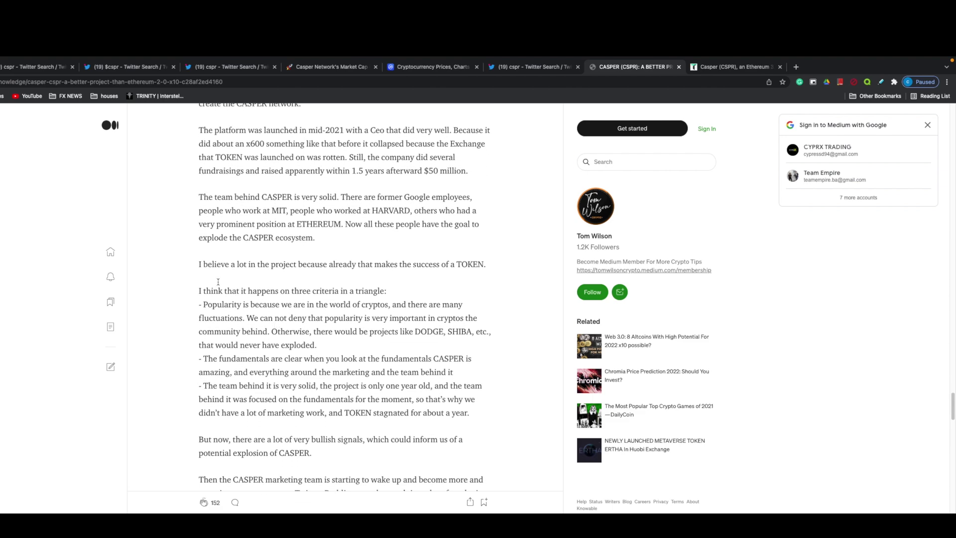
# Read the paragraph on the team behind Casper, selecting the words about exploding the ecosystem, and continue to the closing paragraphs
pyautogui.scroll(1, 368, 276)
pyautogui.scroll(1, 428, 273)
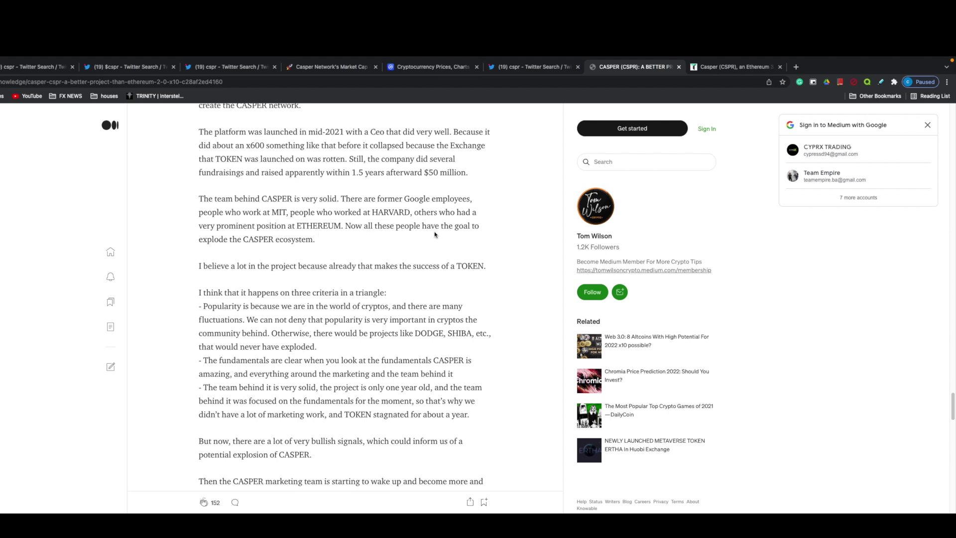
pyautogui.scroll(-1, 435, 235)
pyautogui.scroll(-1, 434, 235)
pyautogui.moveTo(313, 205); pyautogui.dragTo(197, 208)
pyautogui.scroll(-10, 219, 219)
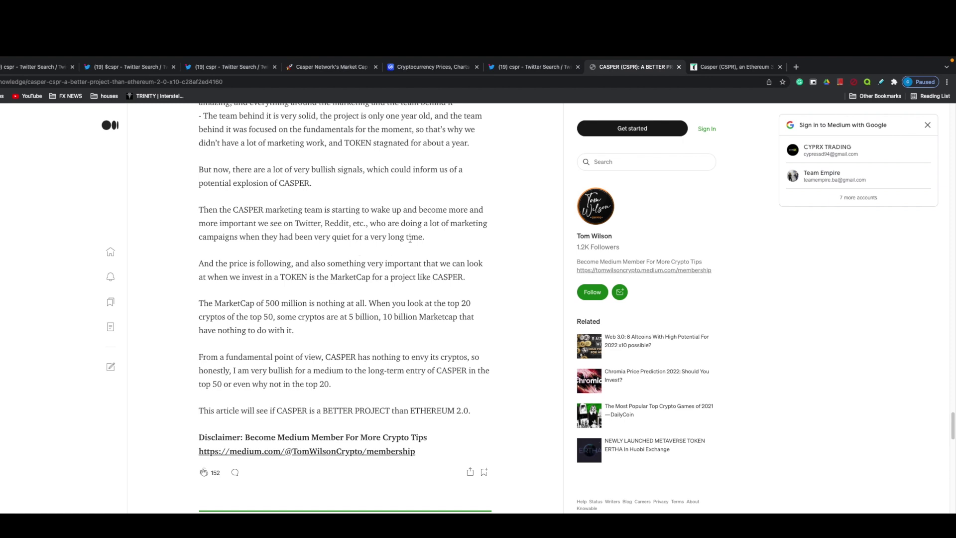
# Read the article's closing paragraphs, selecting the phrases on the potential explosion, the market cap comparison and a top 50 or top 20 entry
pyautogui.moveTo(311, 182); pyautogui.dragTo(195, 185)
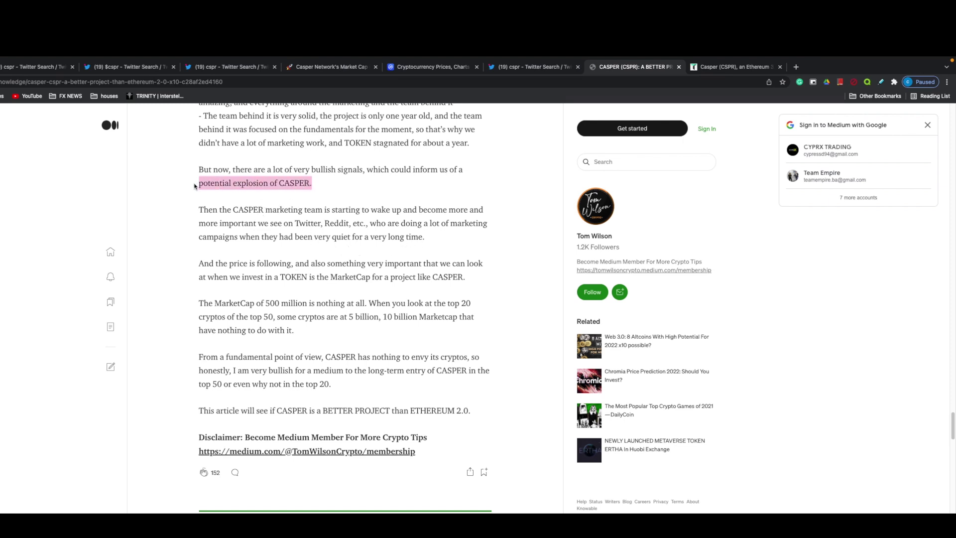
pyautogui.scroll(-1, 313, 341)
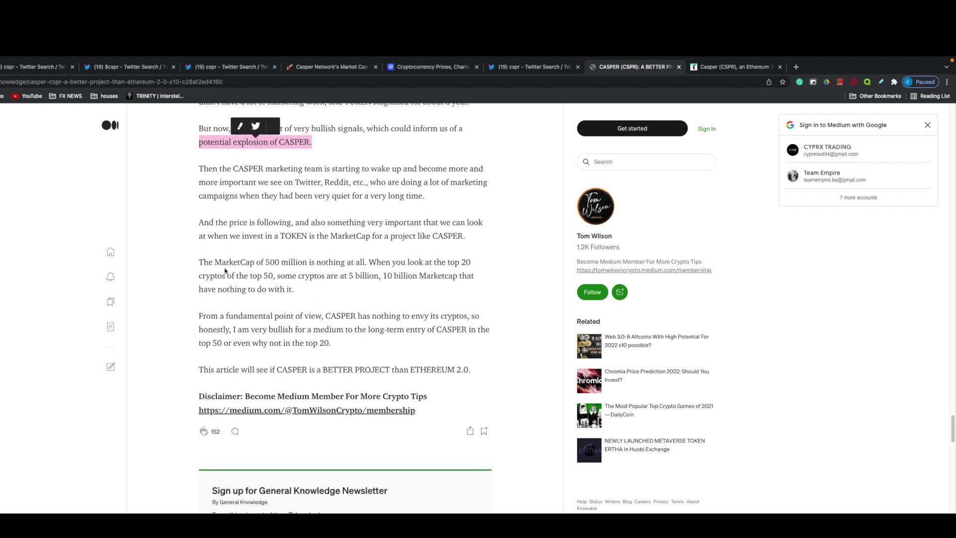
pyautogui.moveTo(369, 265); pyautogui.dragTo(321, 263)
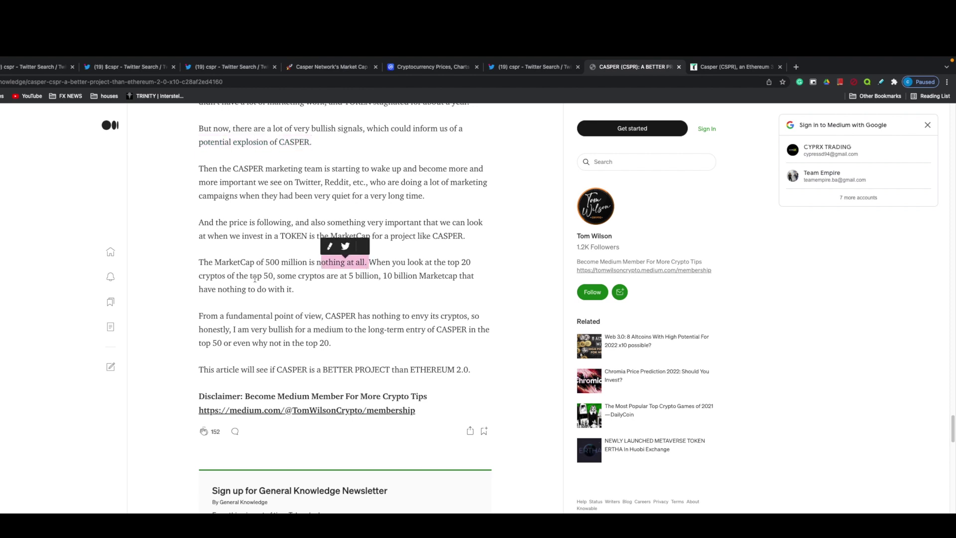
pyautogui.moveTo(263, 276); pyautogui.dragTo(285, 276)
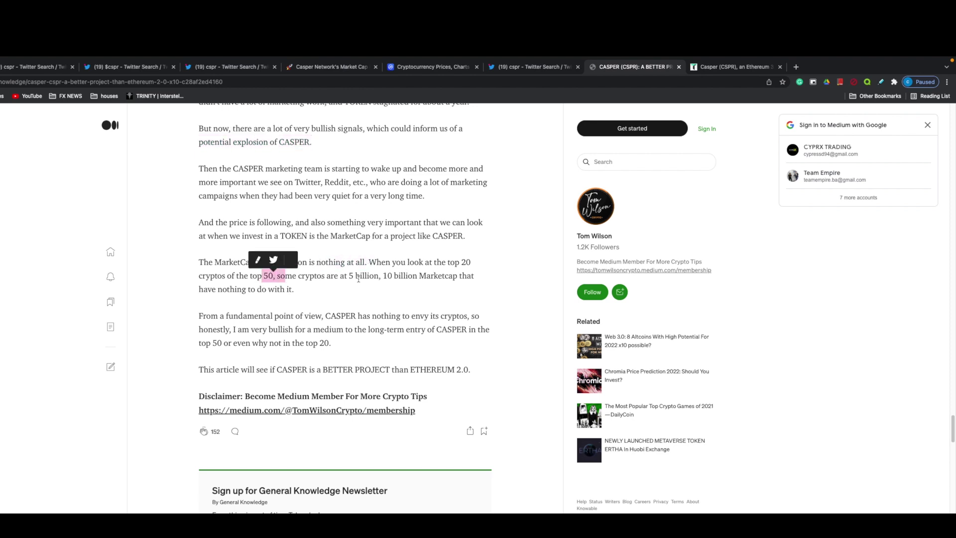
pyautogui.moveTo(294, 290); pyautogui.dragTo(203, 290)
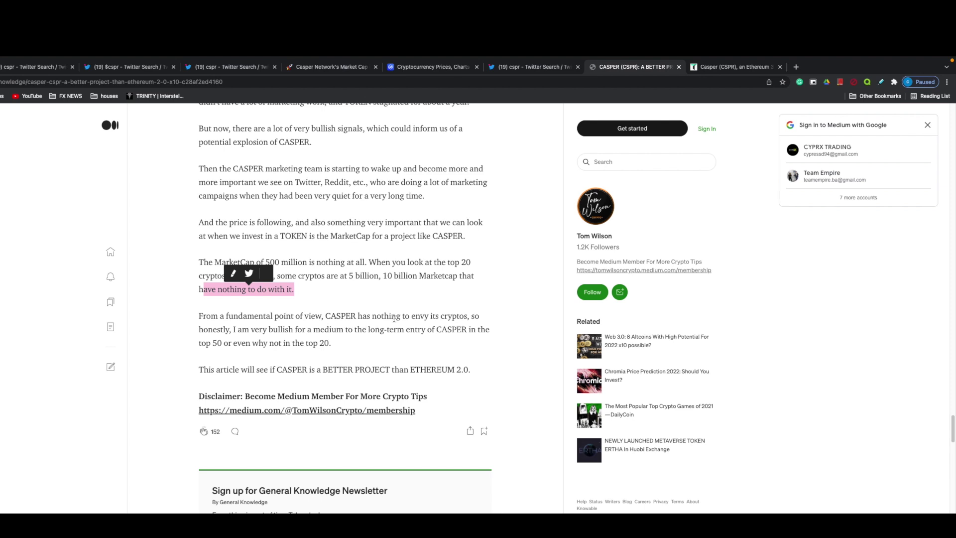
pyautogui.moveTo(415, 320); pyautogui.dragTo(464, 321)
pyautogui.moveTo(253, 329); pyautogui.dragTo(345, 342)
pyautogui.moveTo(442, 345)
pyautogui.mouseDown()
pyautogui.moveTo(475, 331)
pyautogui.moveTo(443, 345)
pyautogui.mouseUp()
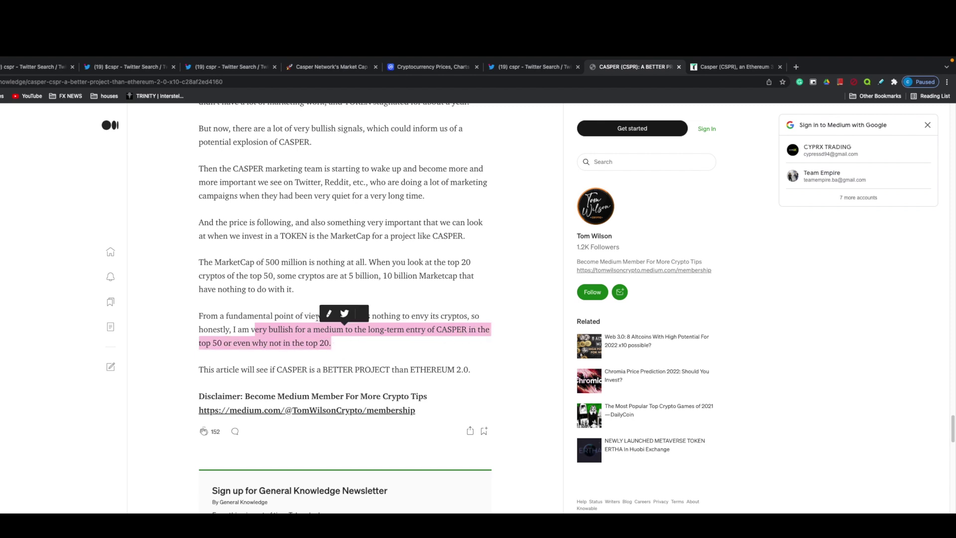
# Go back through the article's earlier sections on the Ethereum Casper algorithm, sustainability and Proof of Stake validation
pyautogui.scroll(8, 316, 318)
pyautogui.scroll(20, 277, 333)
pyautogui.scroll(8, 279, 327)
pyautogui.scroll(-4, 268, 352)
pyautogui.scroll(-3, 268, 352)
pyautogui.scroll(4, 304, 318)
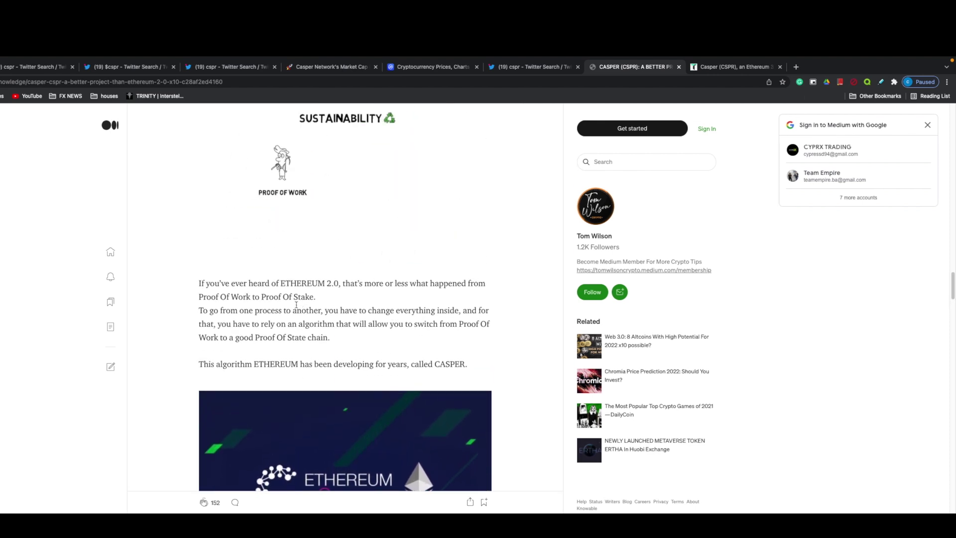
pyautogui.scroll(1, 272, 300)
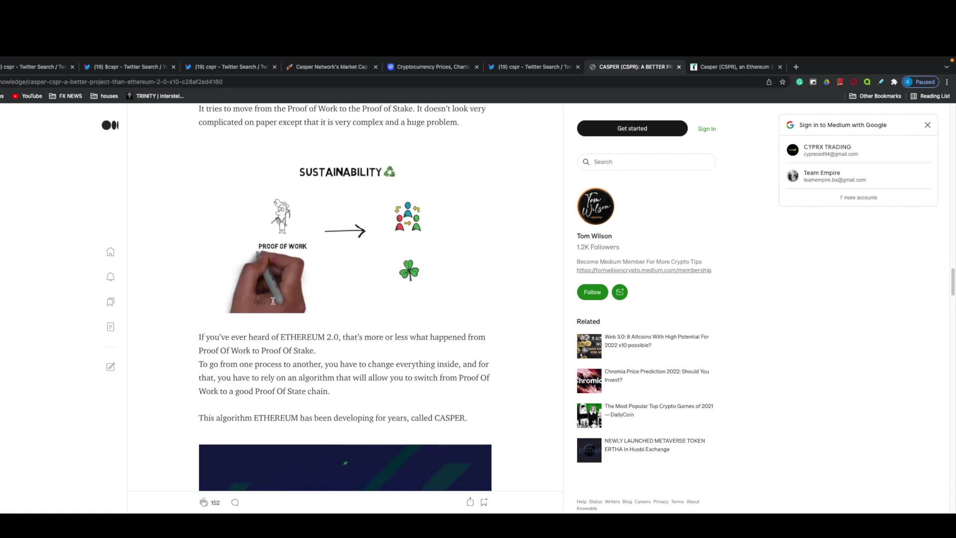
pyautogui.scroll(10, 273, 301)
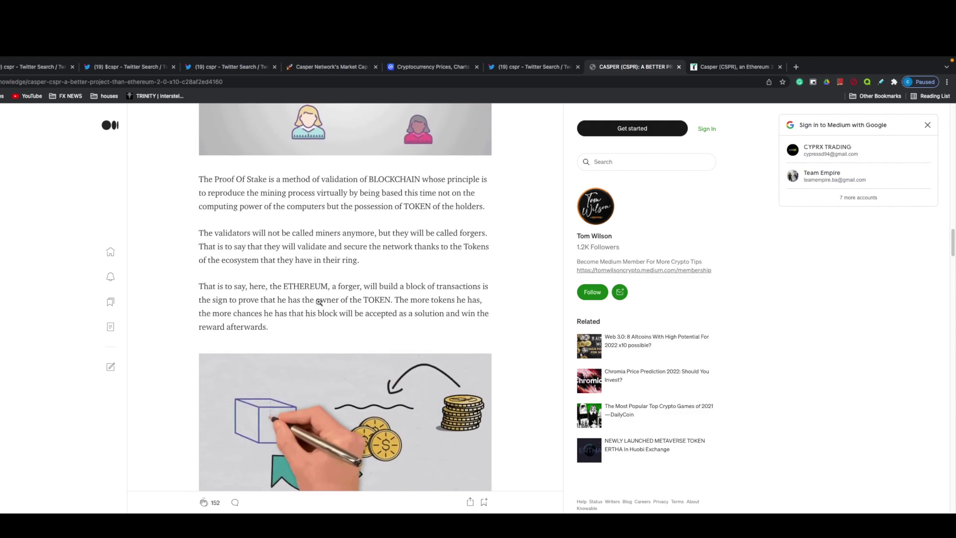
# Return to the Medium article's start, switch to the TMW article on Casper as Ethereum 3.0, and select its headline
pyautogui.scroll(15, 319, 302)
pyautogui.scroll(10, 334, 267)
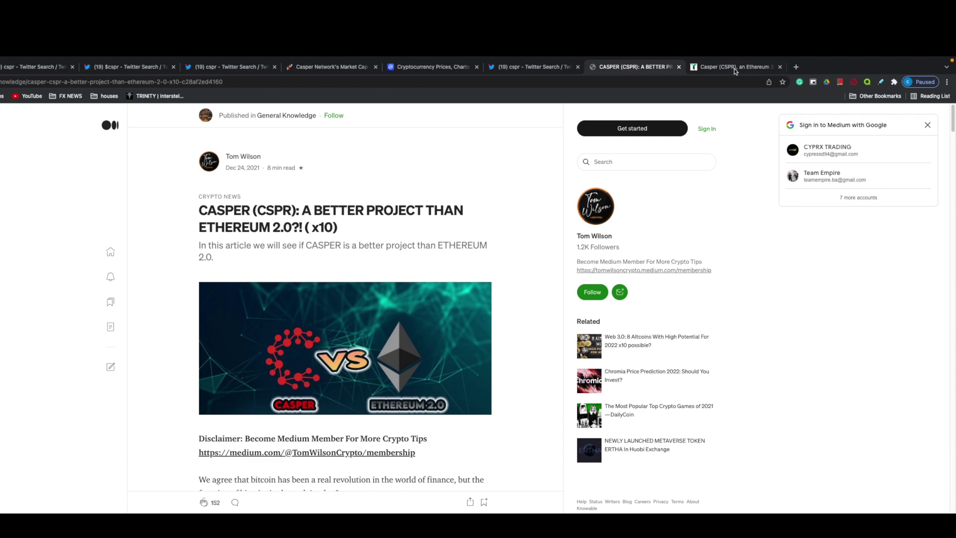
pyautogui.click(734, 70)
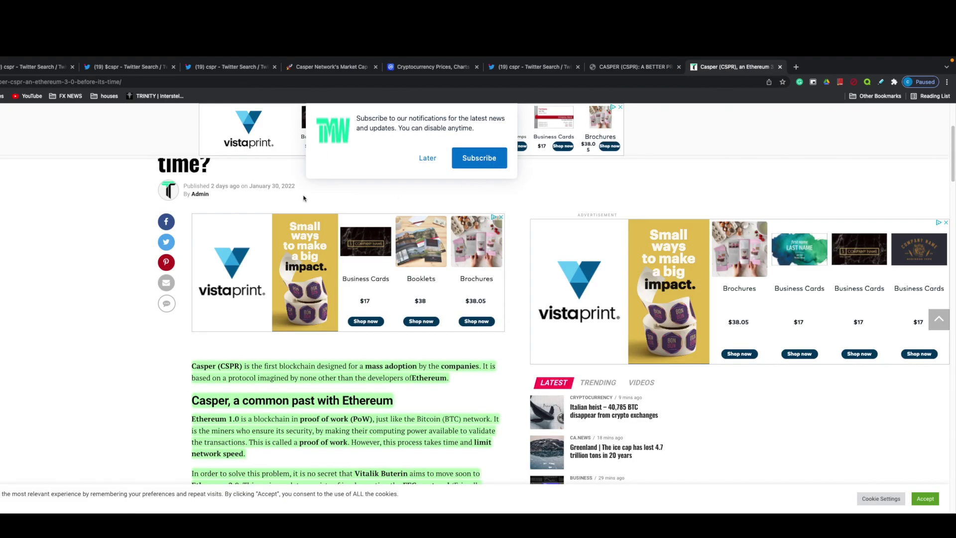
pyautogui.scroll(-3, 303, 198)
pyautogui.scroll(6, 289, 209)
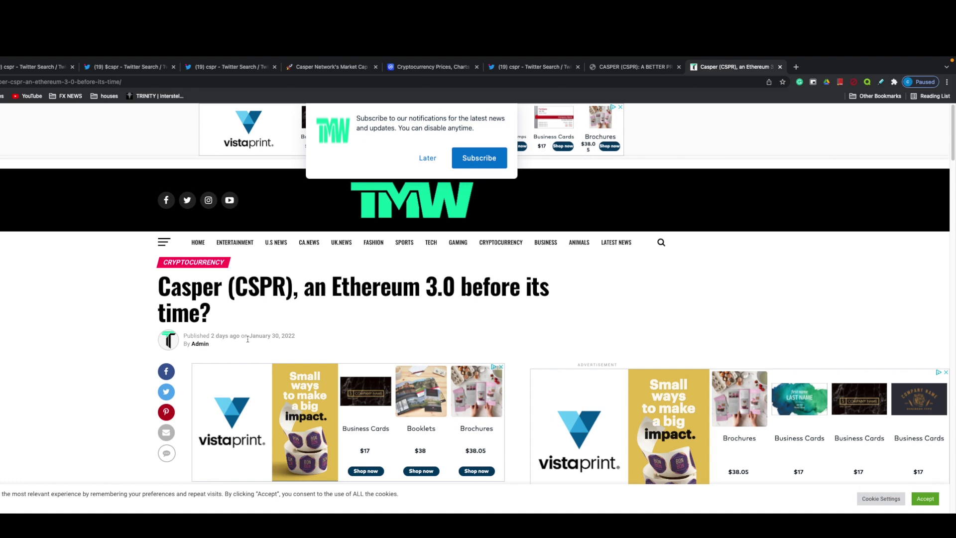
pyautogui.moveTo(163, 294); pyautogui.dragTo(507, 314)
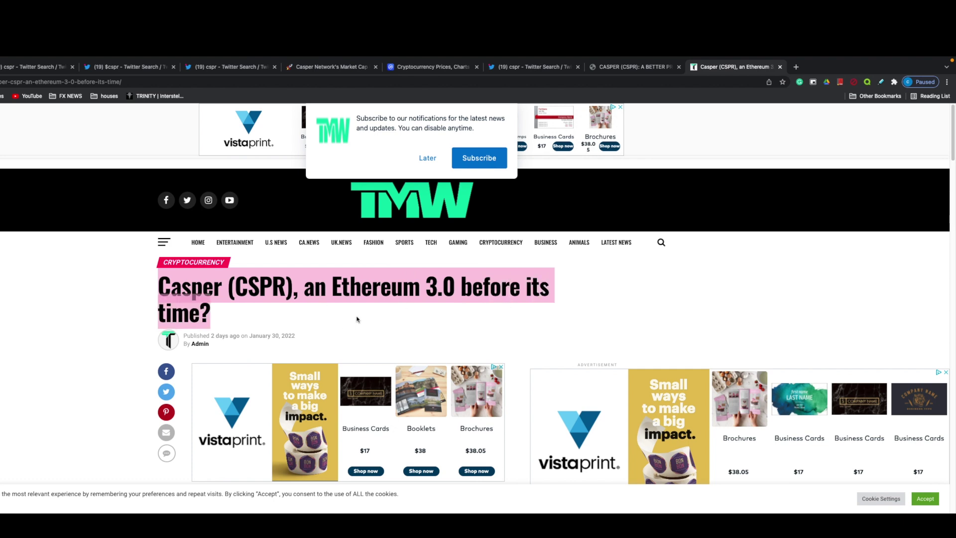
# Postpone the TMW site's notification subscription prompt and view the article's headline and opening paragraph
pyautogui.scroll(-3, 335, 320)
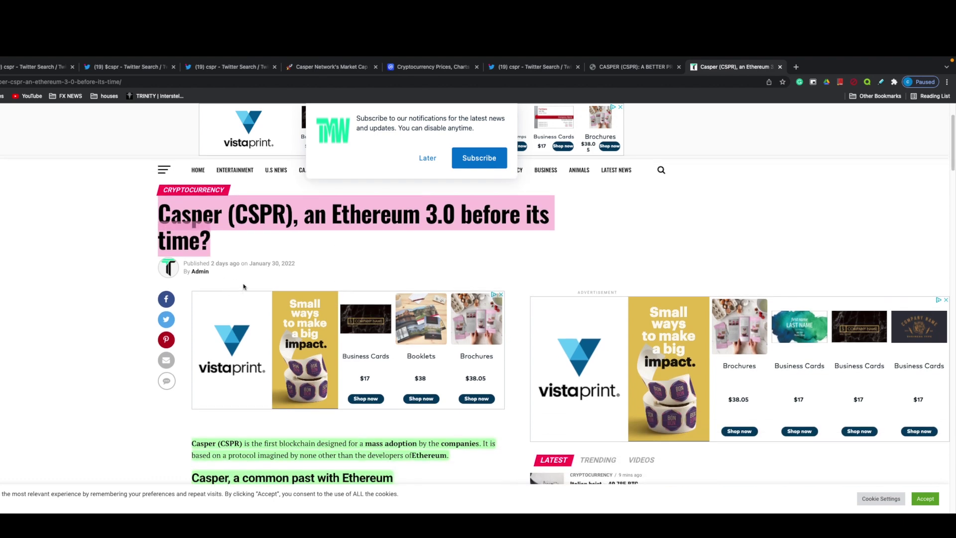
pyautogui.scroll(-1, 224, 280)
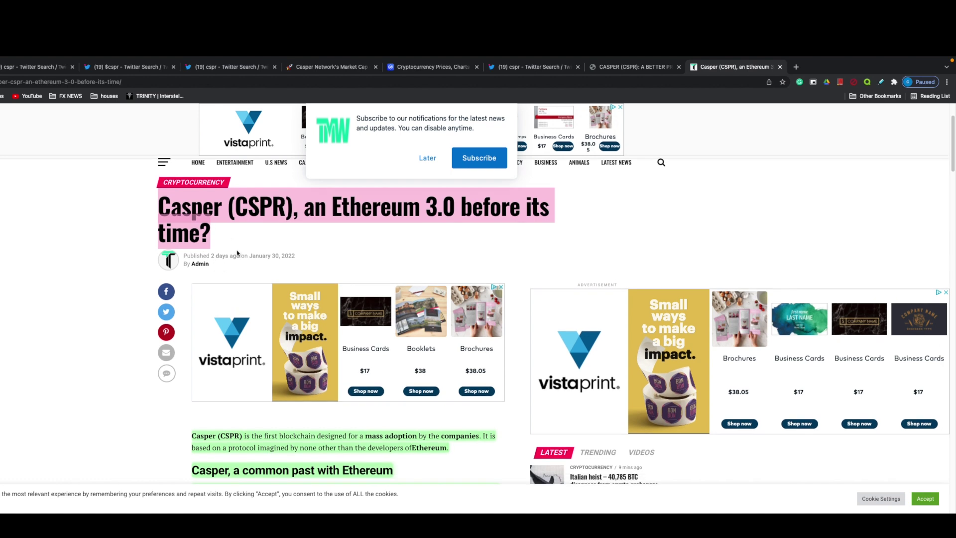
pyautogui.scroll(-1, 237, 253)
pyautogui.scroll(5, 237, 256)
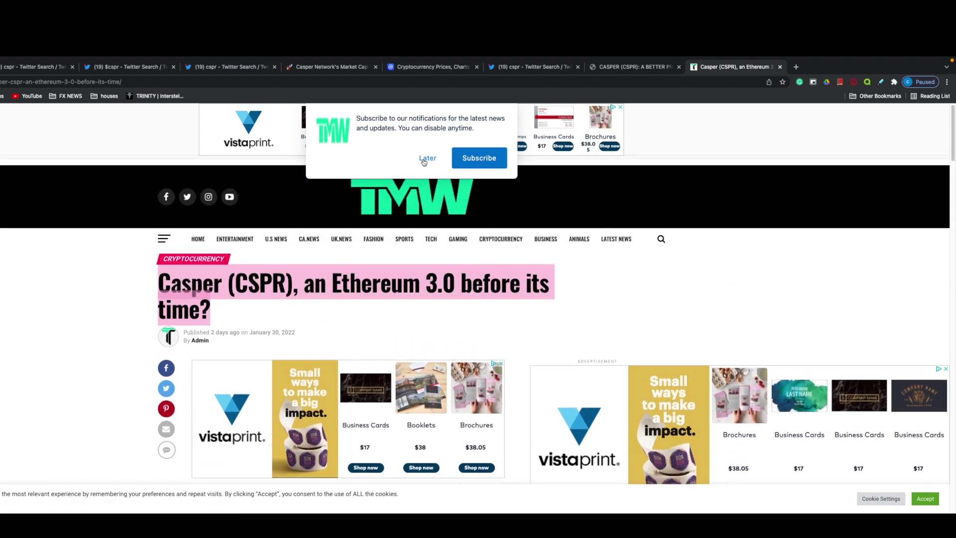
pyautogui.click(423, 160)
pyautogui.scroll(-3, 219, 281)
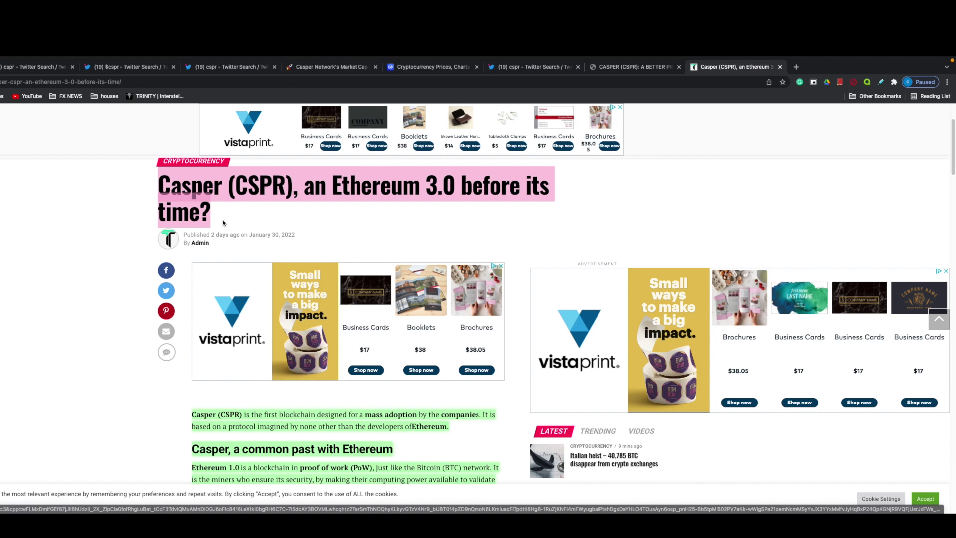
# Switch back to the CSPR chart in TradingView and examine the January drop, its two marked zones and the earlier price history
pyautogui.press('super+bracketleft')
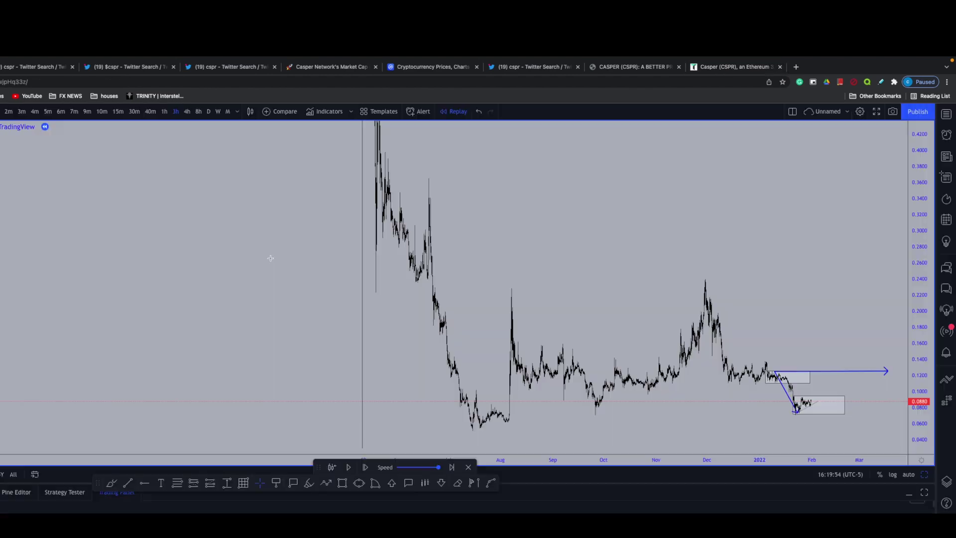
pyautogui.scroll(5, 678, 377)
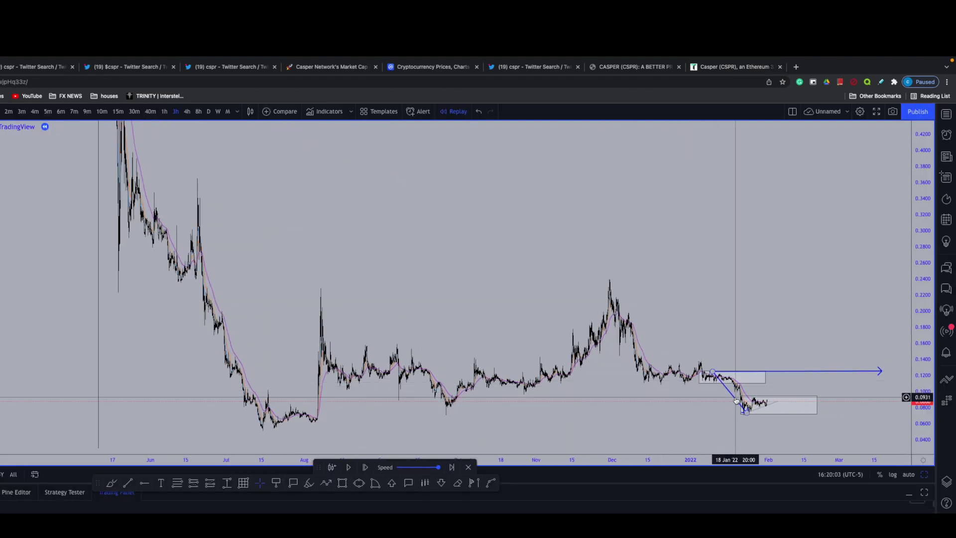
pyautogui.click(754, 413)
pyautogui.click(760, 416)
pyautogui.moveTo(716, 396); pyautogui.dragTo(598, 366)
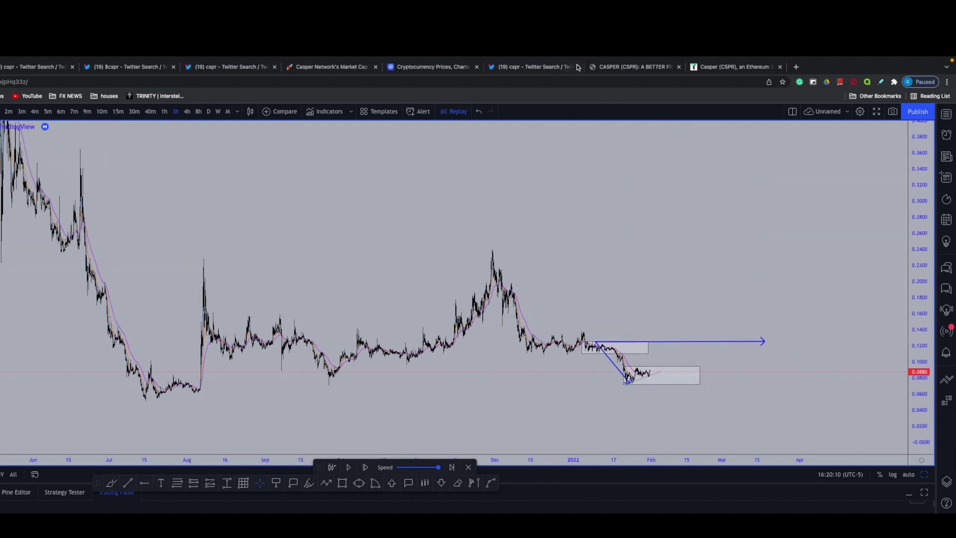
# Revisit the Medium article's headline and the TMW article's section on Casper's common past with Ethereum
pyautogui.click(604, 67)
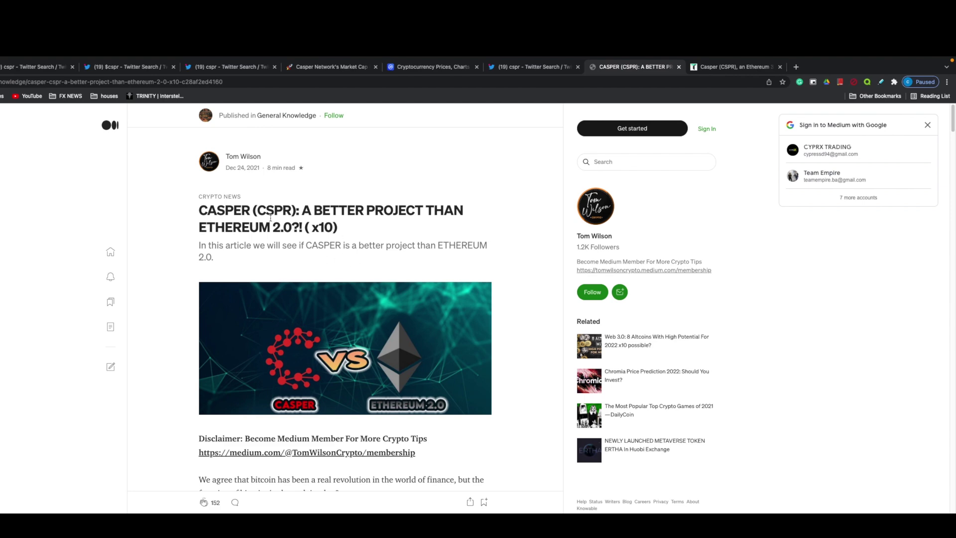
pyautogui.moveTo(734, 68)
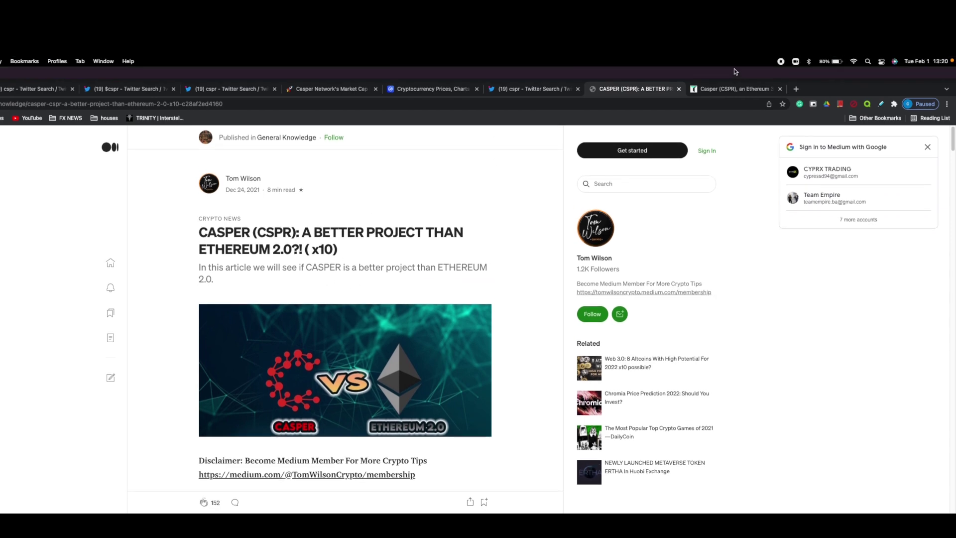
pyautogui.click(715, 92)
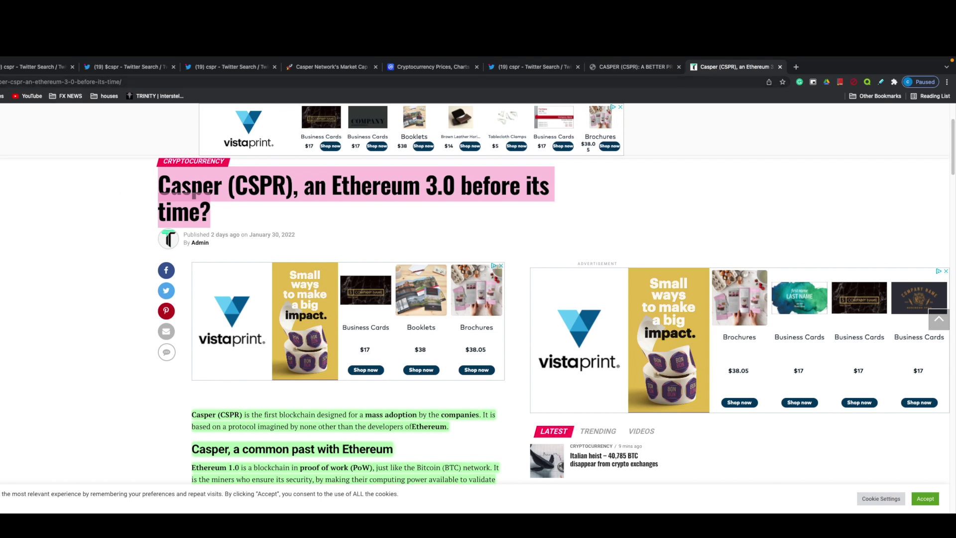
pyautogui.scroll(-5, 287, 259)
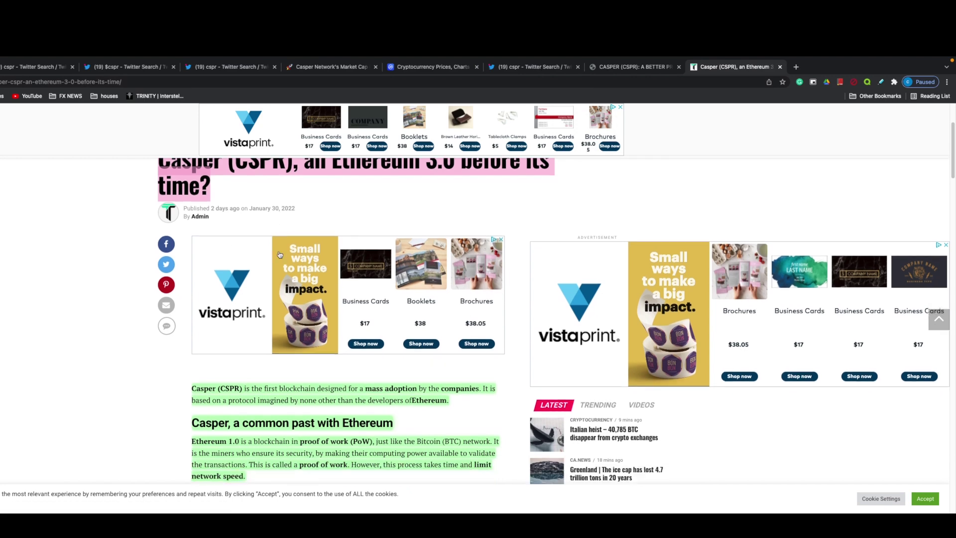
pyautogui.scroll(-4, 288, 259)
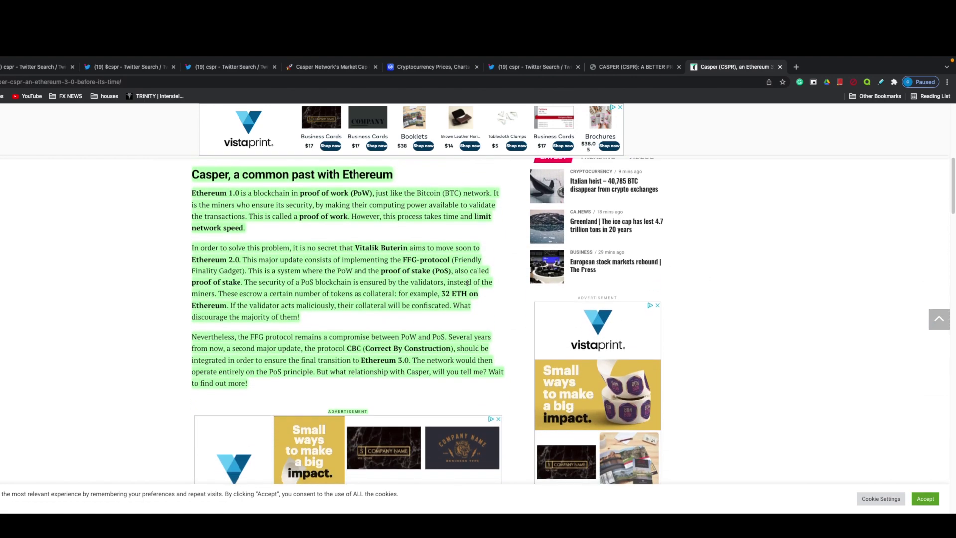
pyautogui.scroll(12, 492, 289)
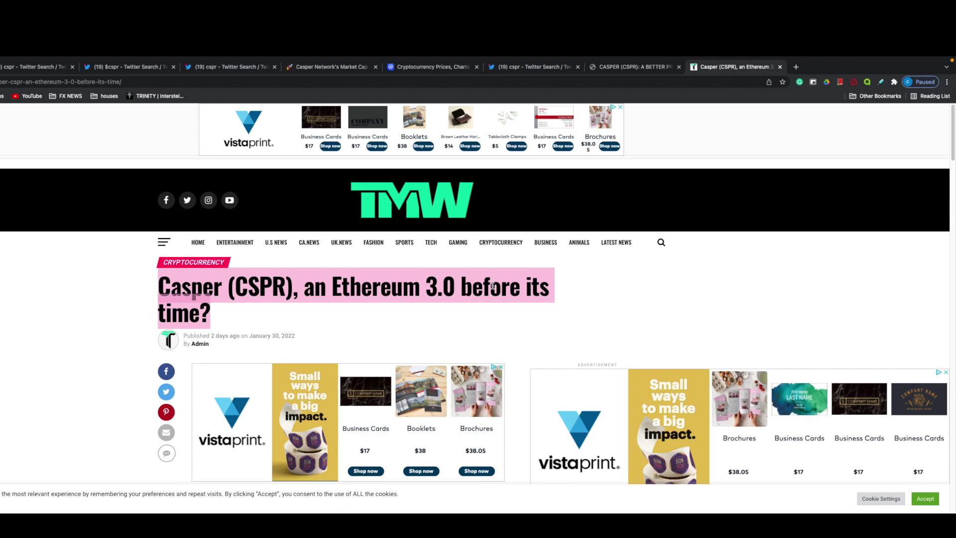
pyautogui.scroll(-1, 492, 285)
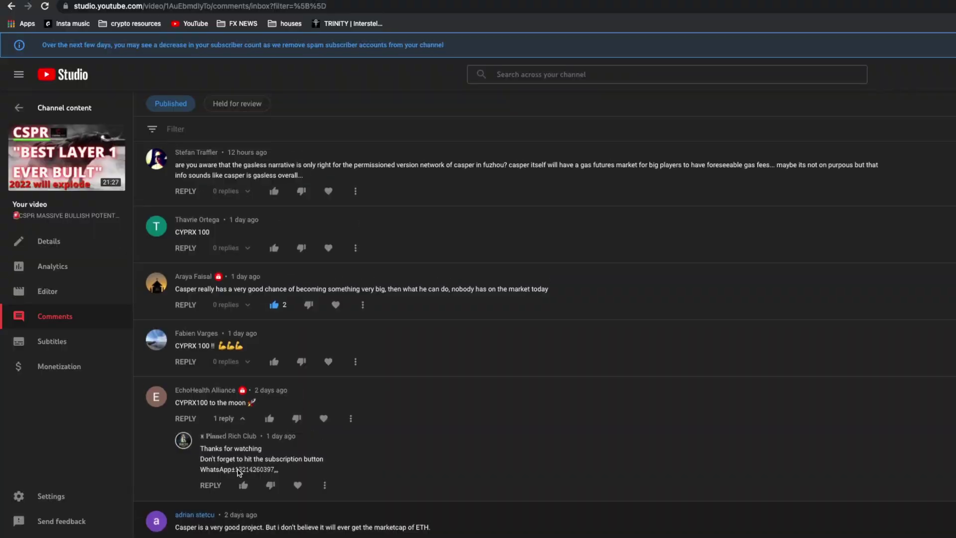
# Skim the published comments on the earlier CSPR video in YouTube Studio, including the replies beneath the CYPRX 100 comments
pyautogui.scroll(7, 238, 472)
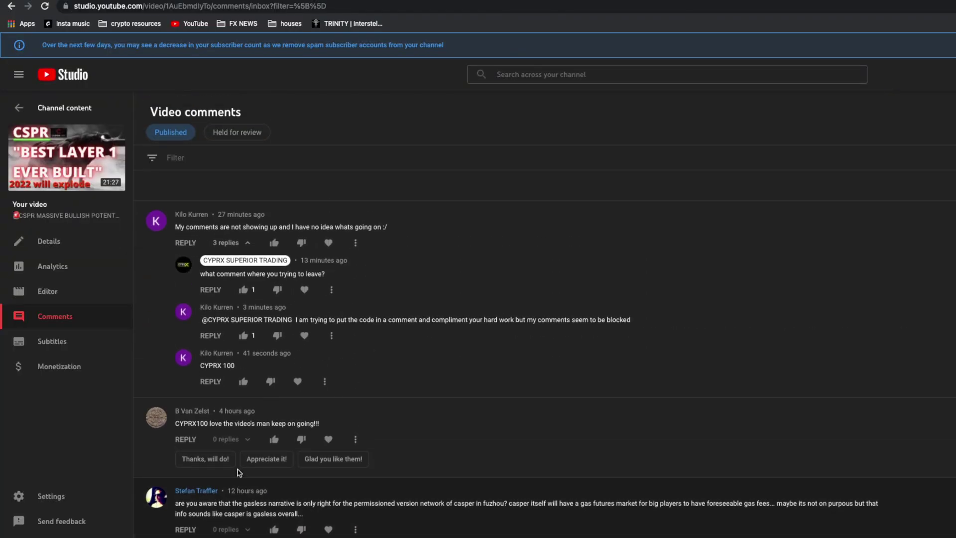
pyautogui.scroll(-12, 238, 472)
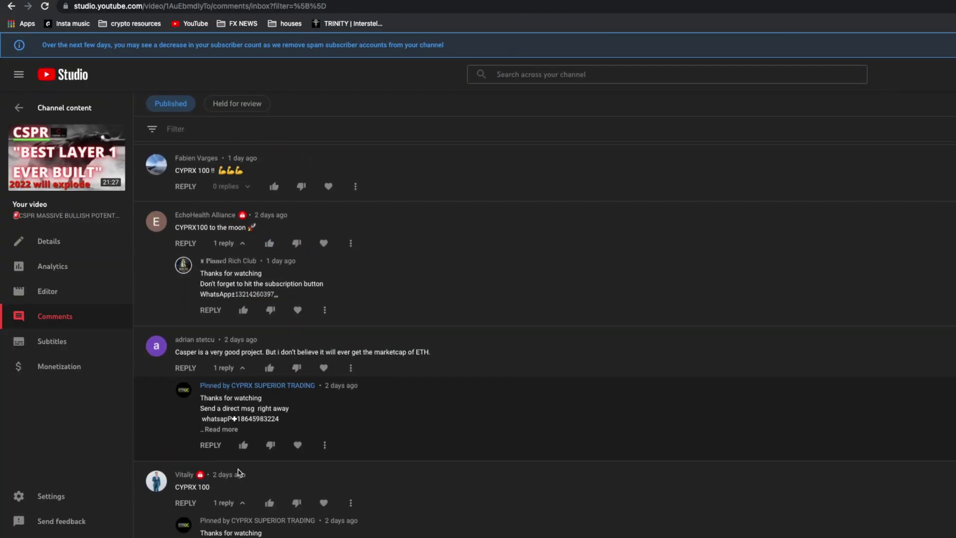
pyautogui.scroll(-1, 237, 473)
pyautogui.scroll(-10, 225, 457)
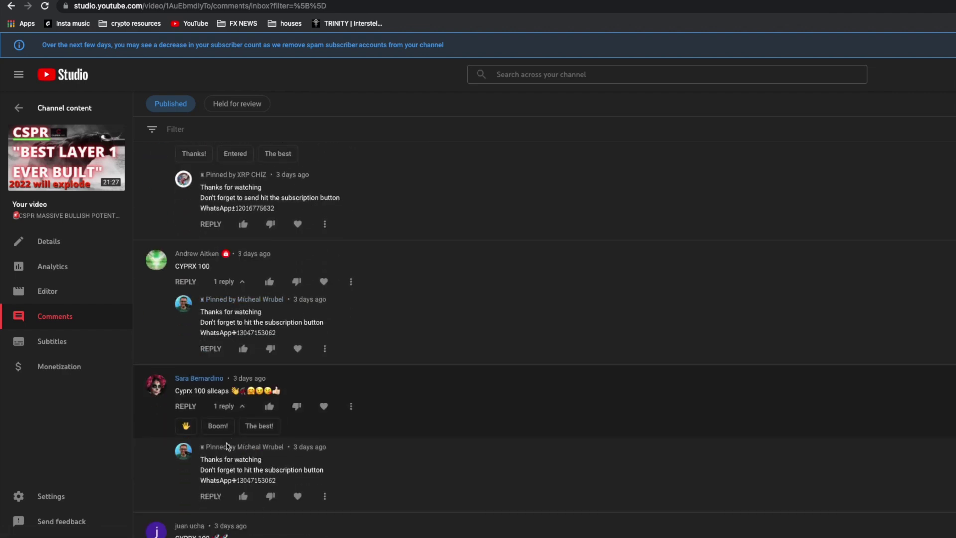
pyautogui.scroll(-10, 227, 446)
pyautogui.scroll(10, 227, 447)
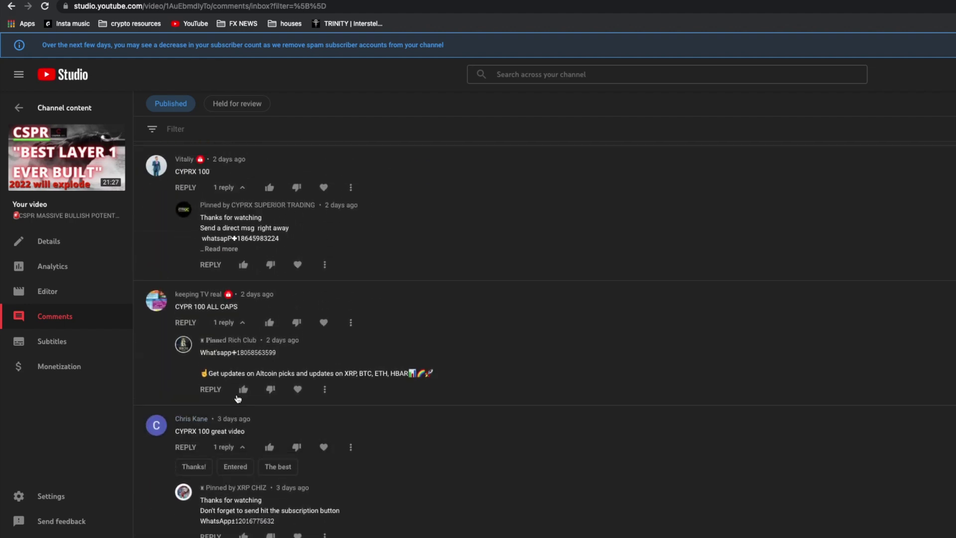
pyautogui.scroll(-4, 210, 355)
pyautogui.scroll(3, 203, 355)
pyautogui.scroll(15, 204, 363)
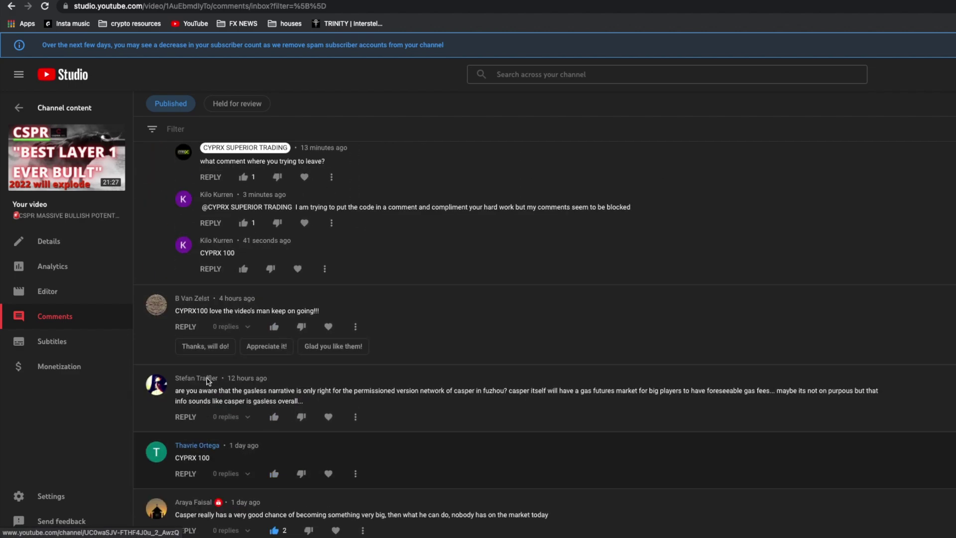
# Examine the newest comments on the video, from the thread about blocked comments through the recent CYPRX 100 entries
pyautogui.scroll(3, 208, 382)
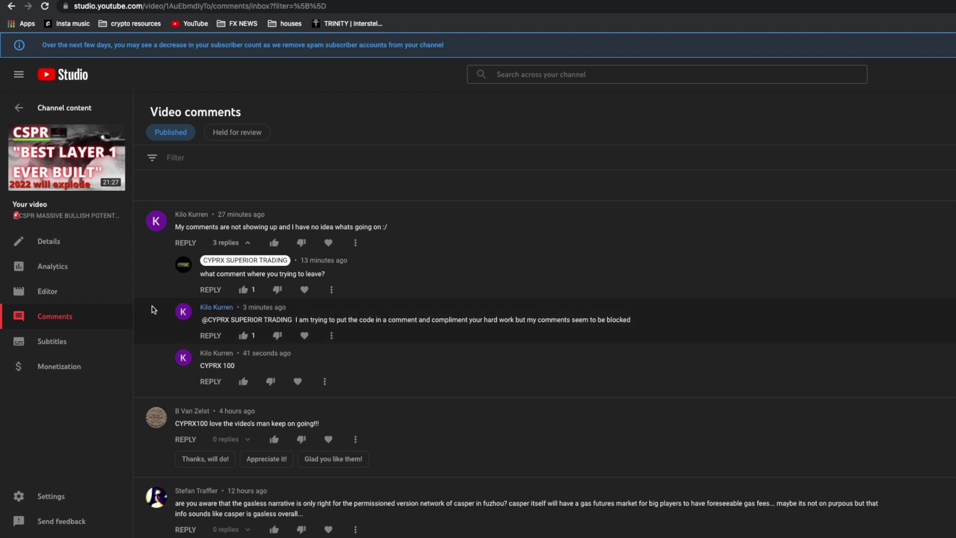
pyautogui.scroll(-1, 152, 311)
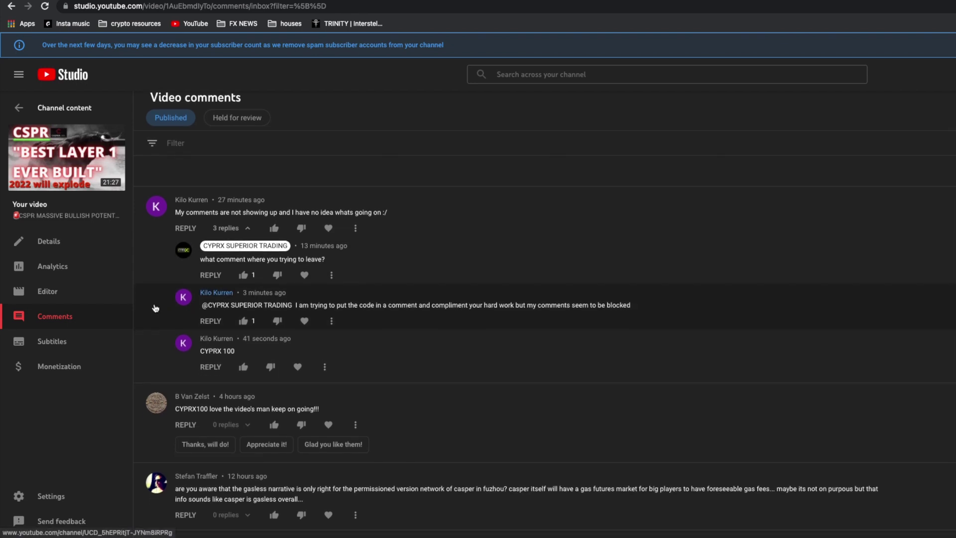
pyautogui.scroll(-3, 162, 305)
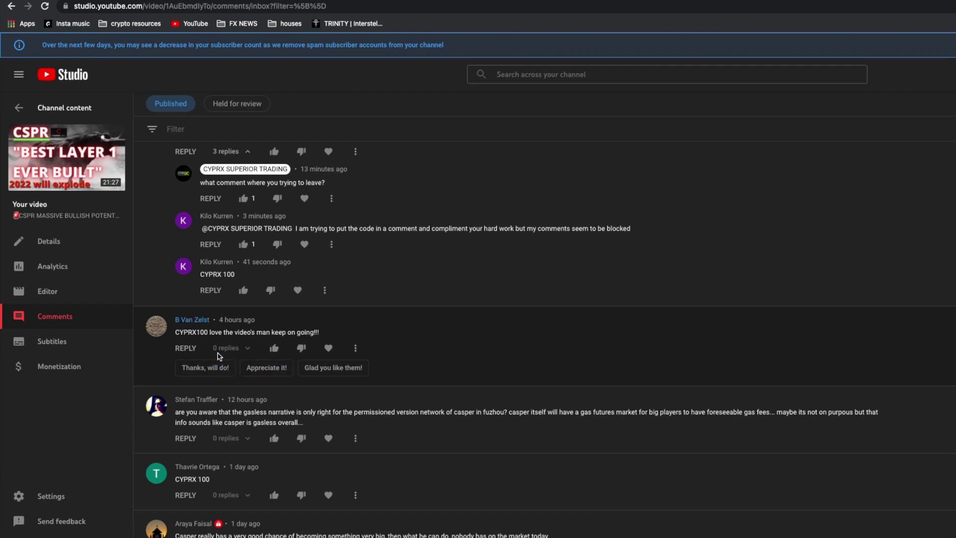
pyautogui.scroll(-1, 213, 355)
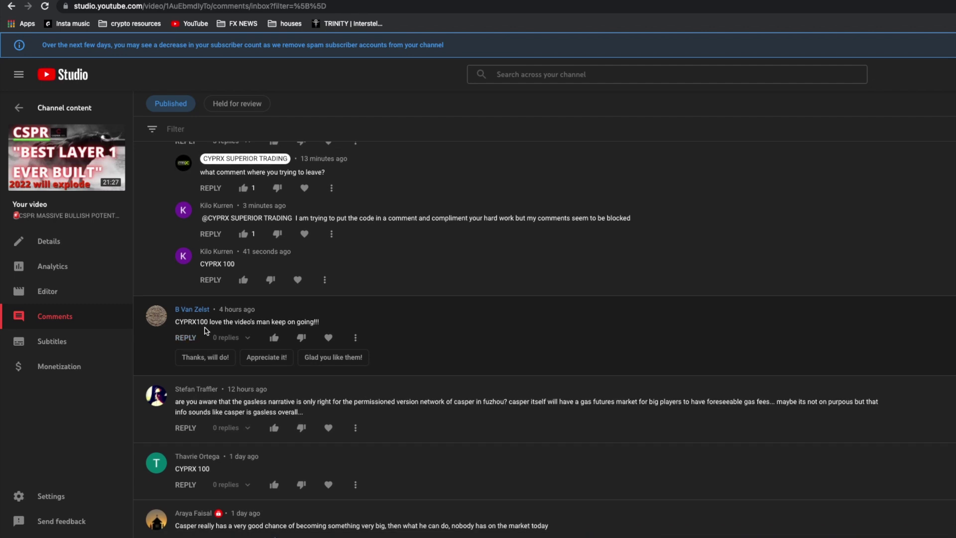
pyautogui.scroll(-1, 209, 331)
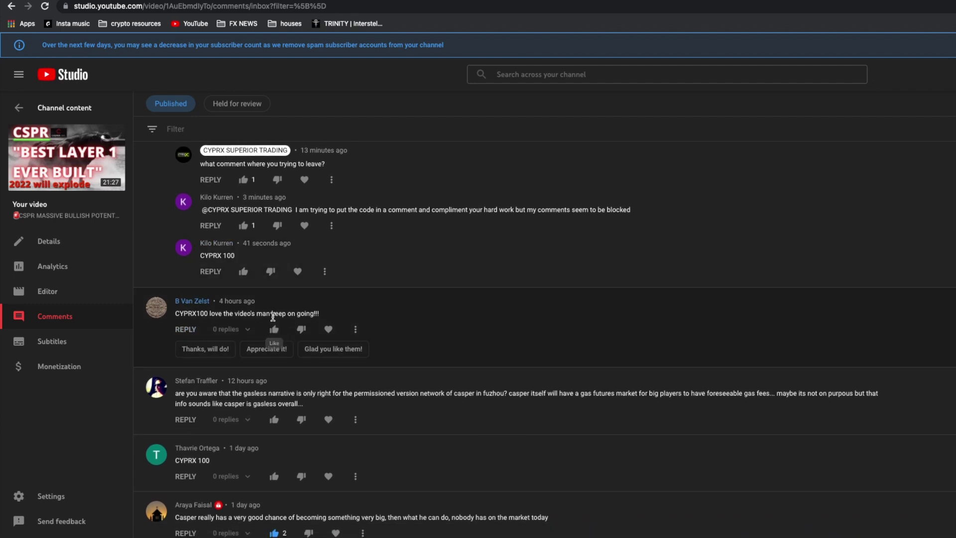
pyautogui.scroll(-1, 274, 326)
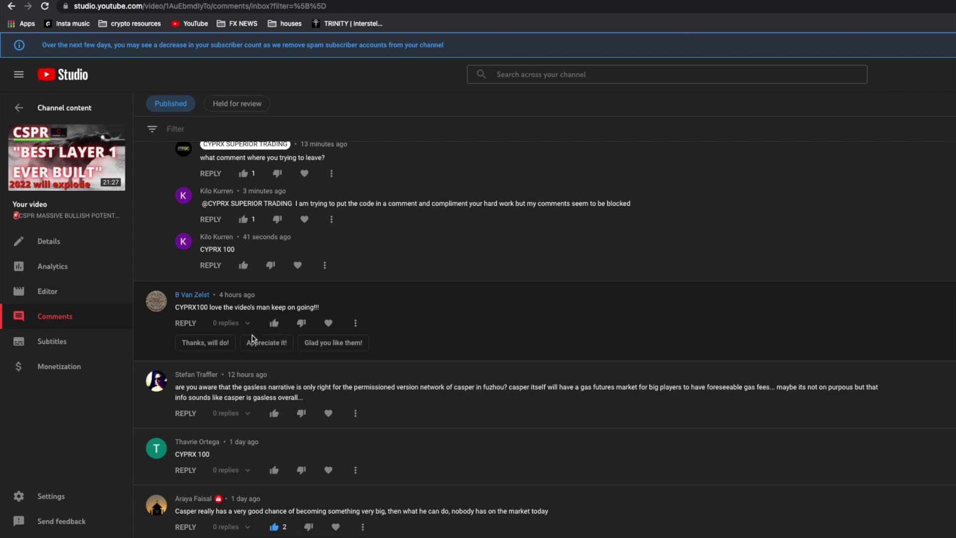
pyautogui.scroll(3, 236, 335)
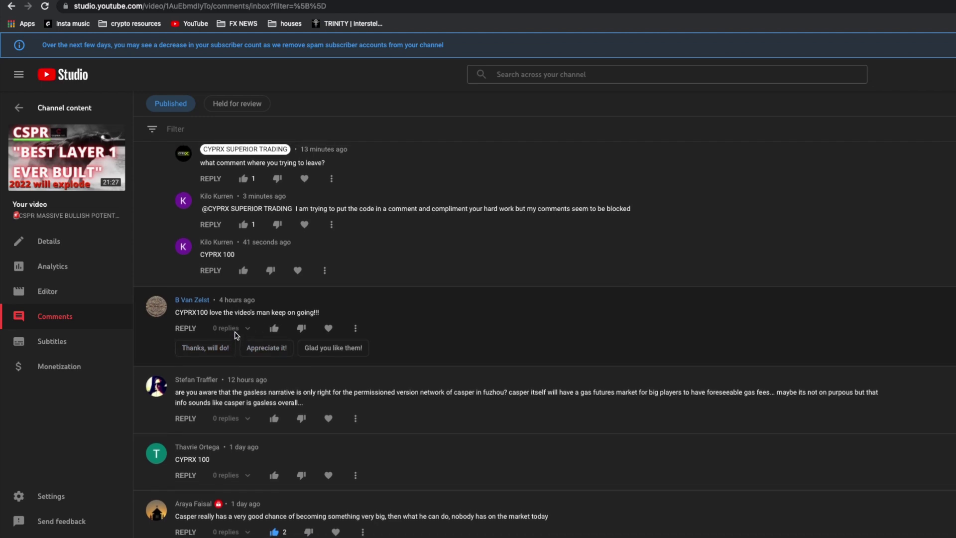
pyautogui.scroll(1, 223, 311)
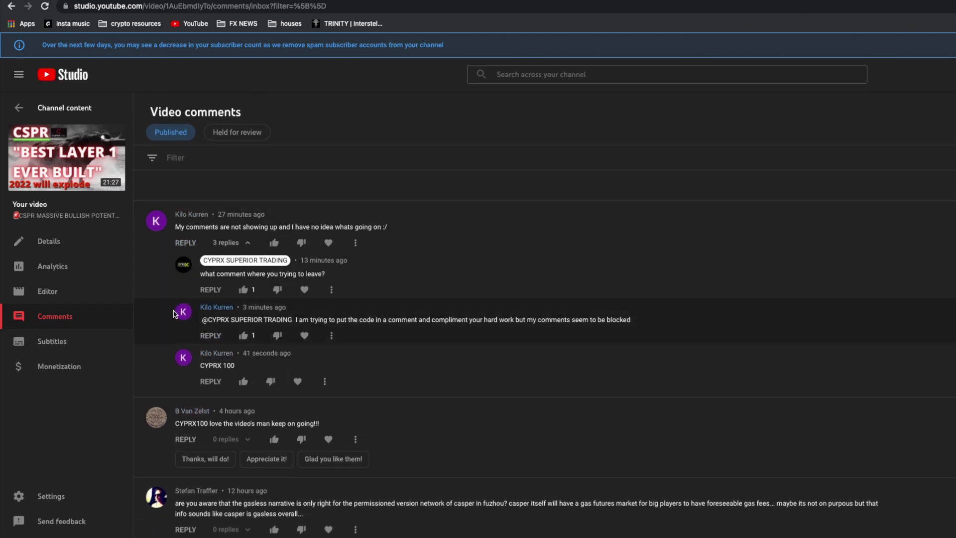
pyautogui.scroll(-1, 182, 402)
pyautogui.scroll(-1, 179, 399)
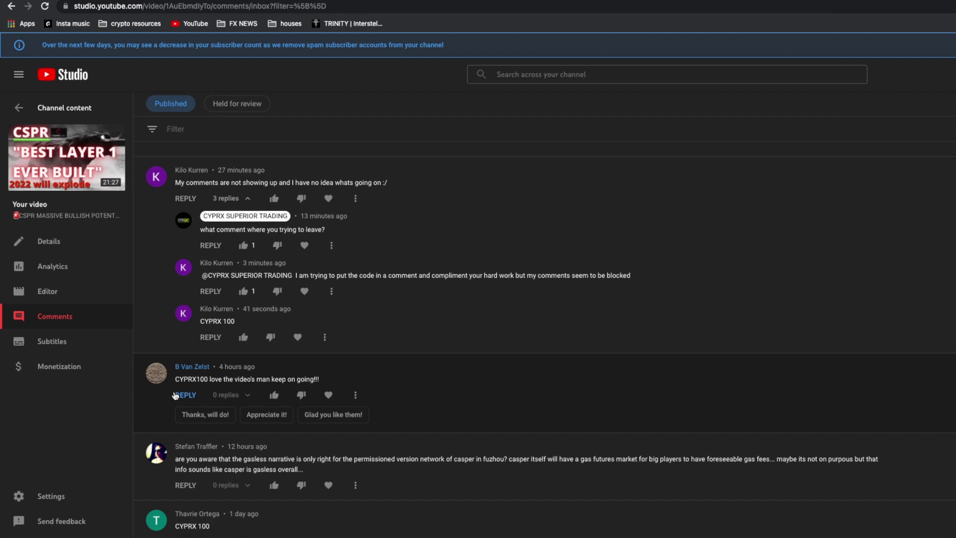
pyautogui.scroll(-2, 179, 391)
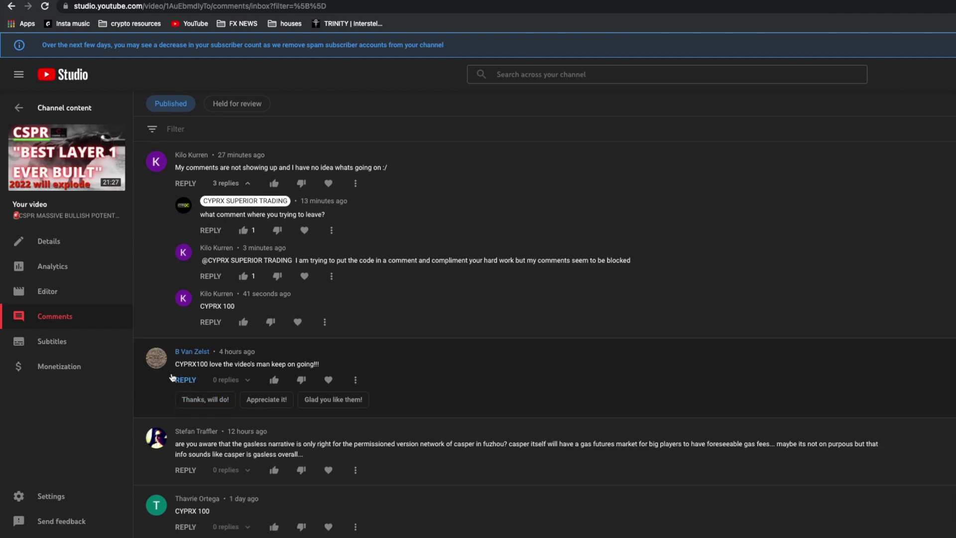
pyautogui.scroll(3, 217, 284)
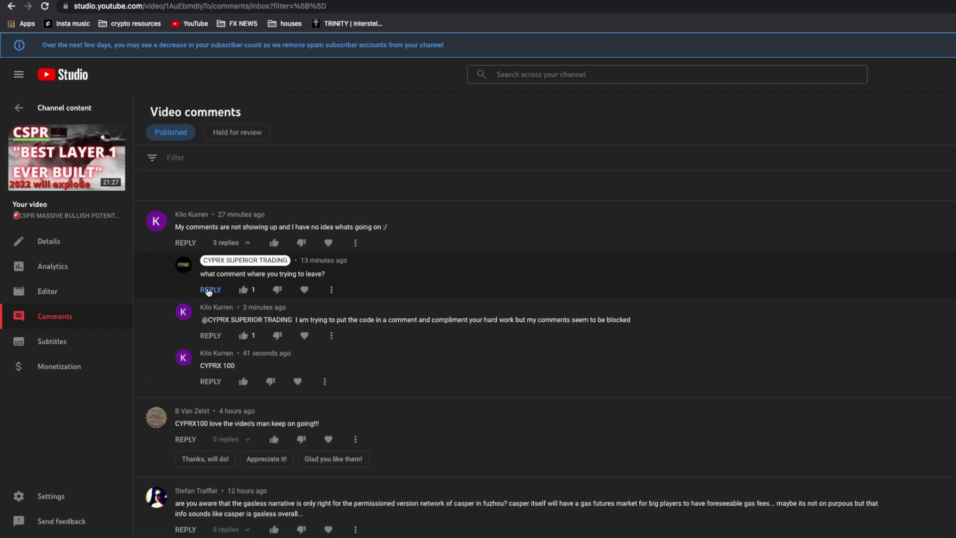
pyautogui.scroll(-10, 208, 291)
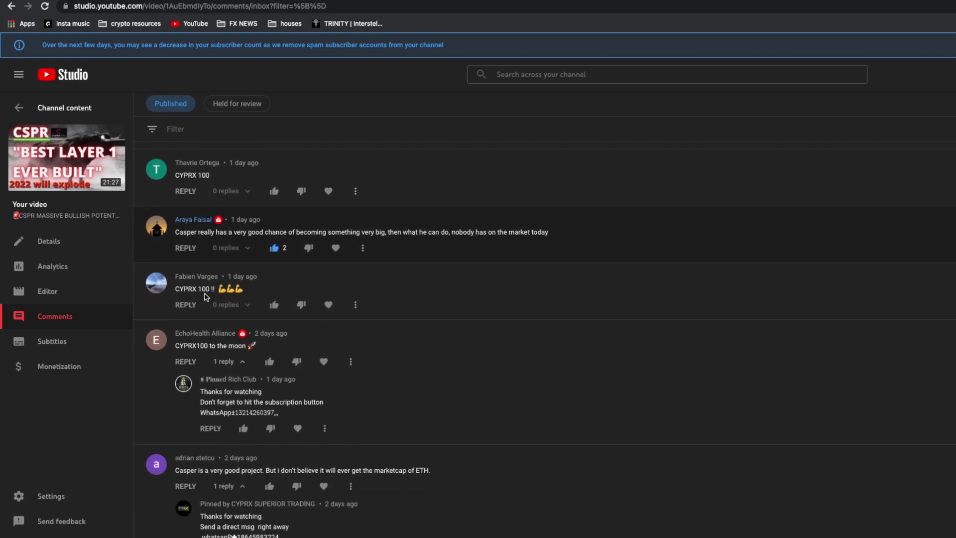
# Review the two-day-old comments and their replies, and reread the newest thread about comments not showing up
pyautogui.scroll(-1, 207, 296)
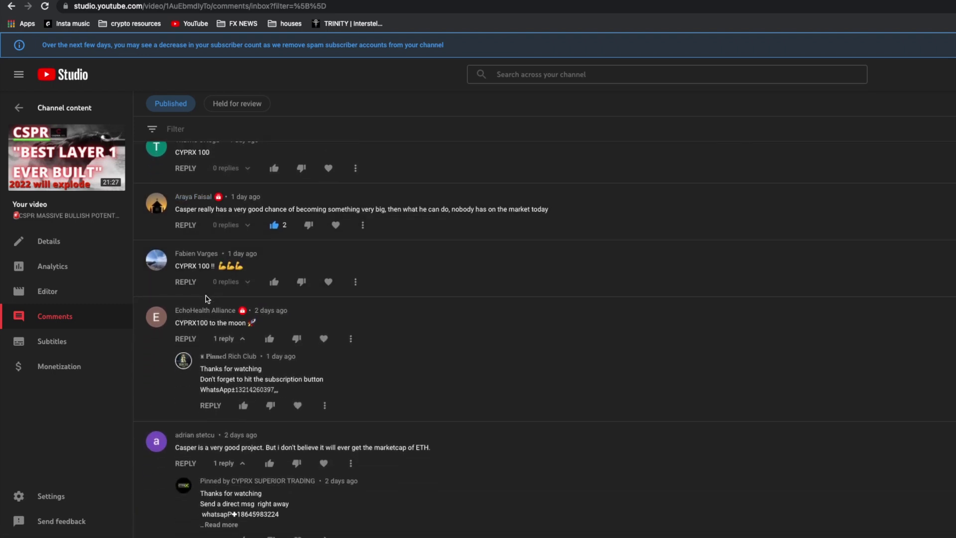
pyautogui.scroll(-5, 207, 298)
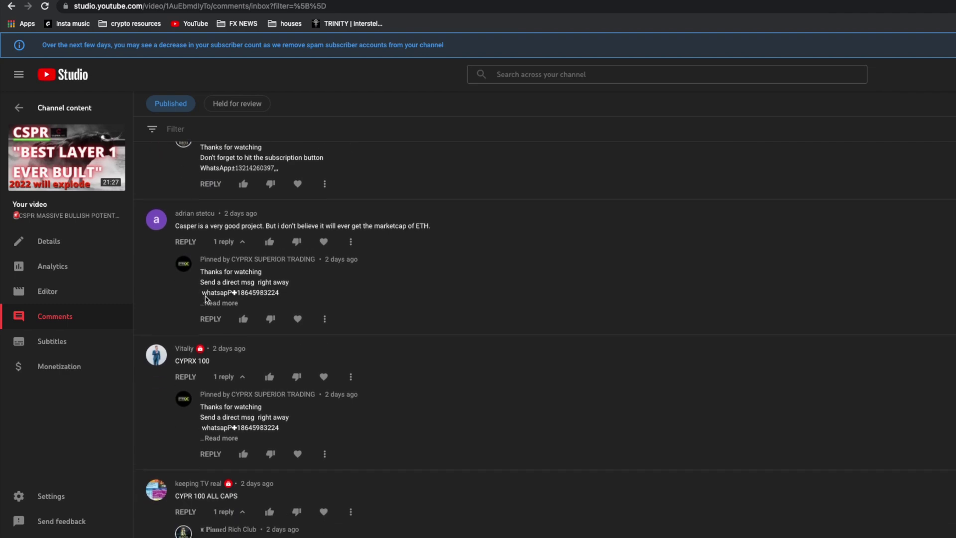
pyautogui.scroll(12, 206, 299)
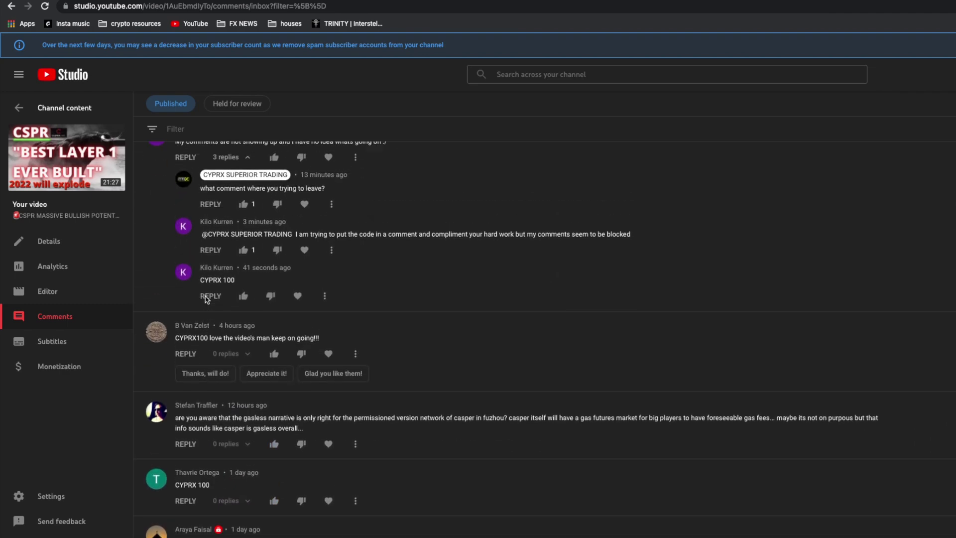
pyautogui.scroll(1, 206, 299)
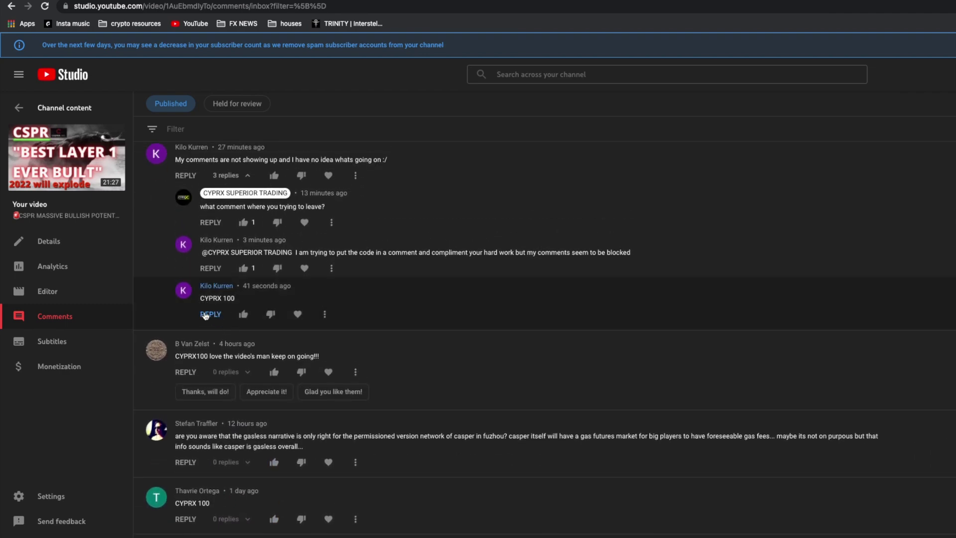
pyautogui.scroll(-3, 207, 319)
pyautogui.scroll(5, 214, 331)
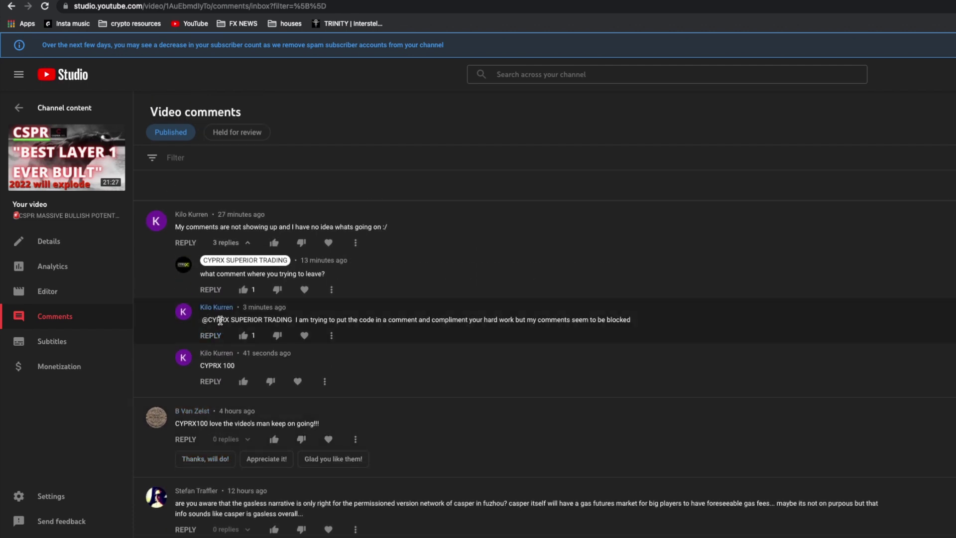
pyautogui.scroll(-1, 313, 336)
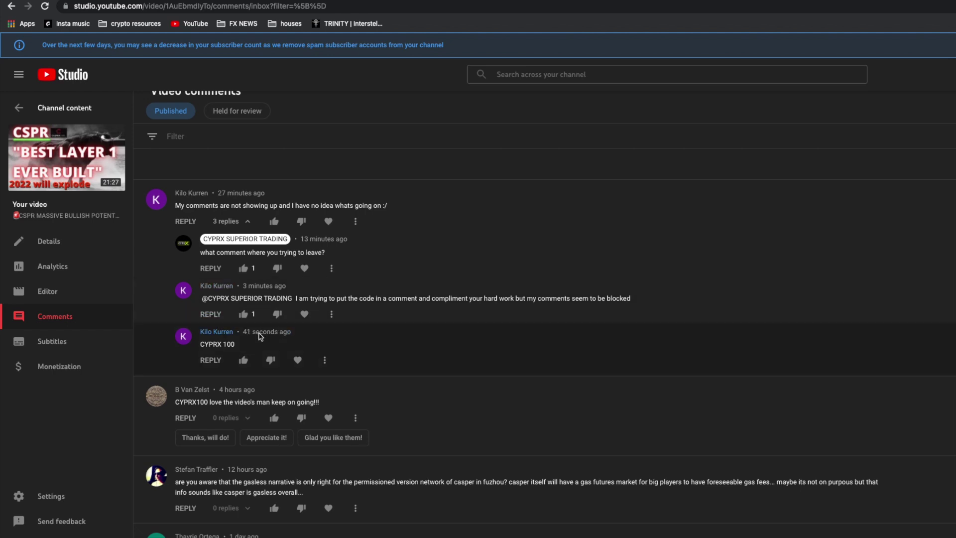
pyautogui.scroll(-1, 314, 344)
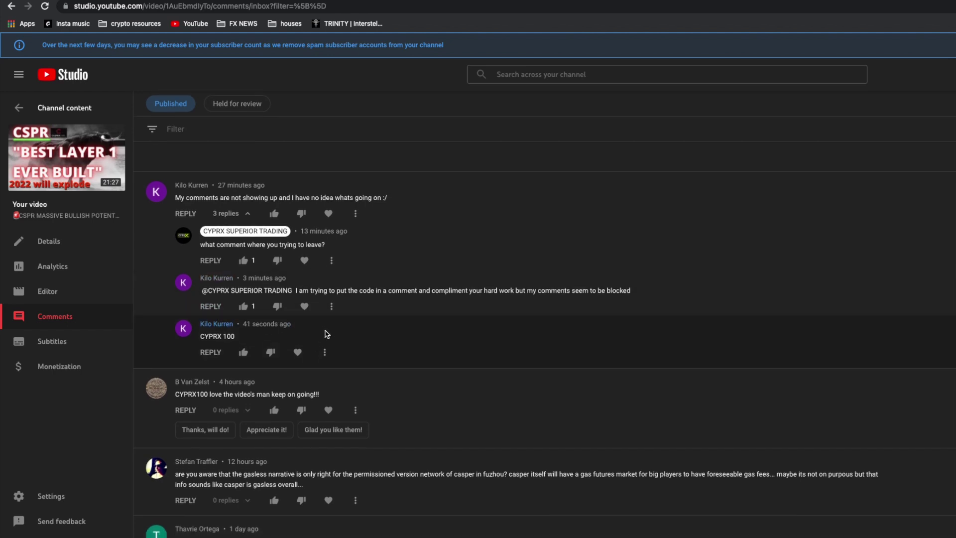
pyautogui.scroll(1, 371, 344)
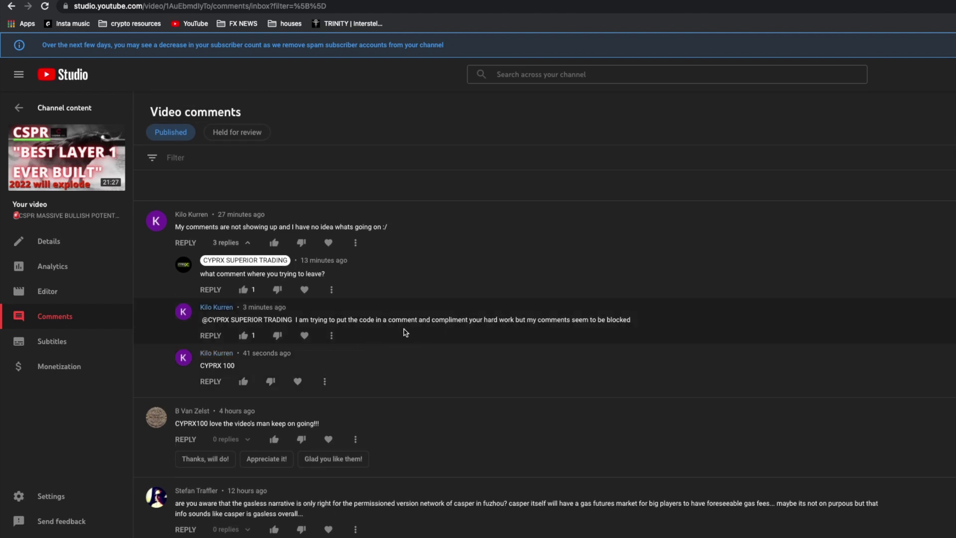
pyautogui.scroll(-3, 384, 336)
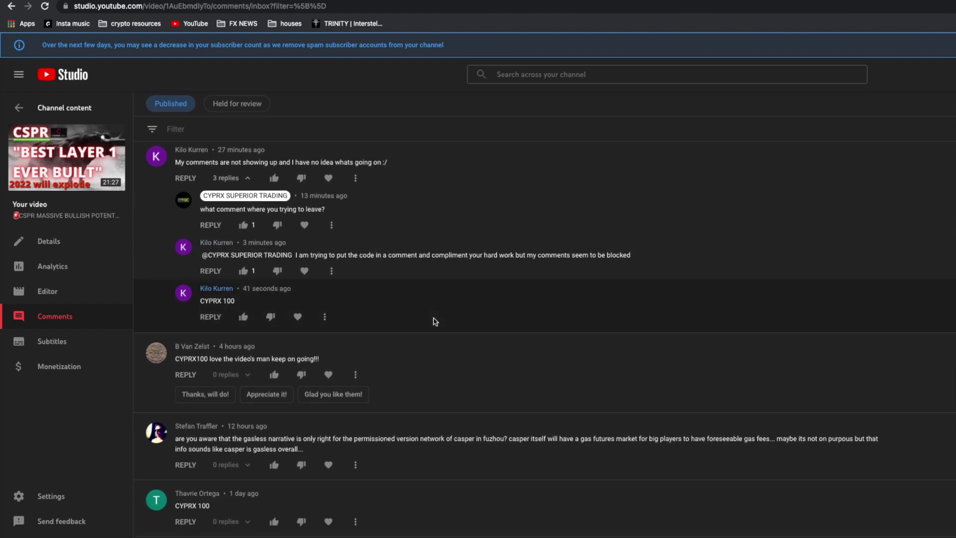